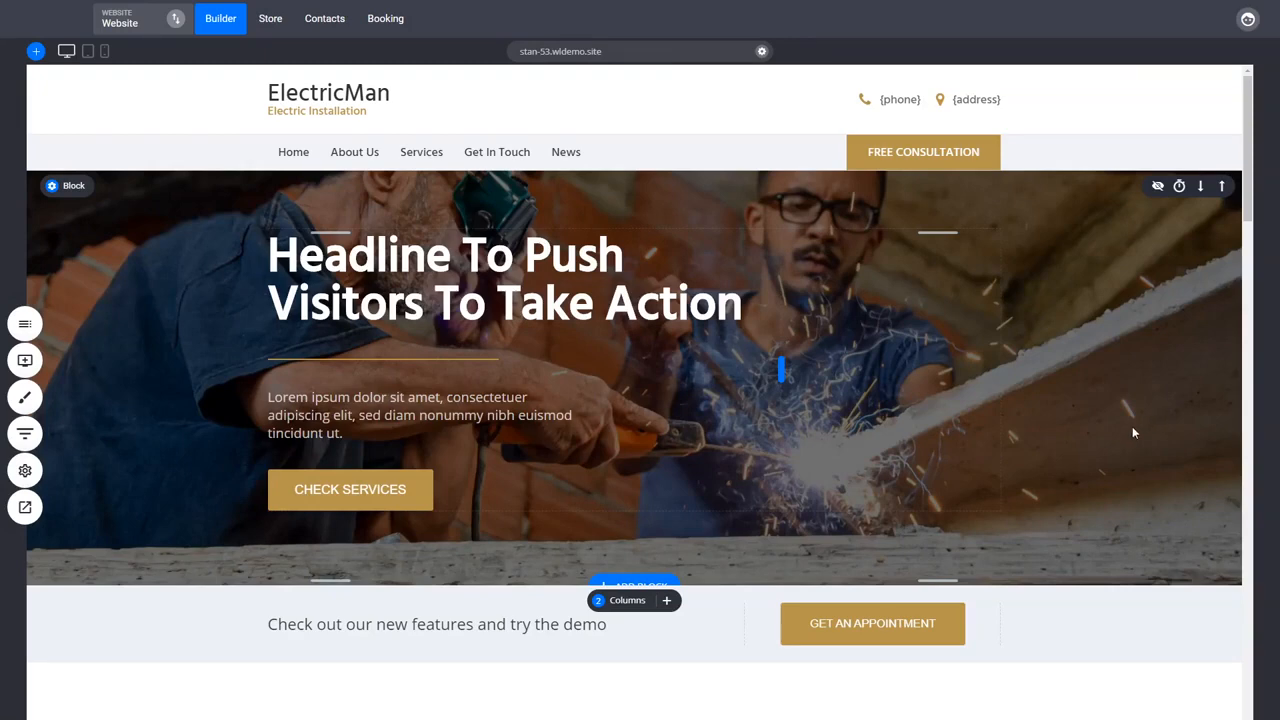
# - Review the website template's blocks from the hero banner through the services and headline sections to Our Team
pyautogui.scroll(-1, 1133, 432)
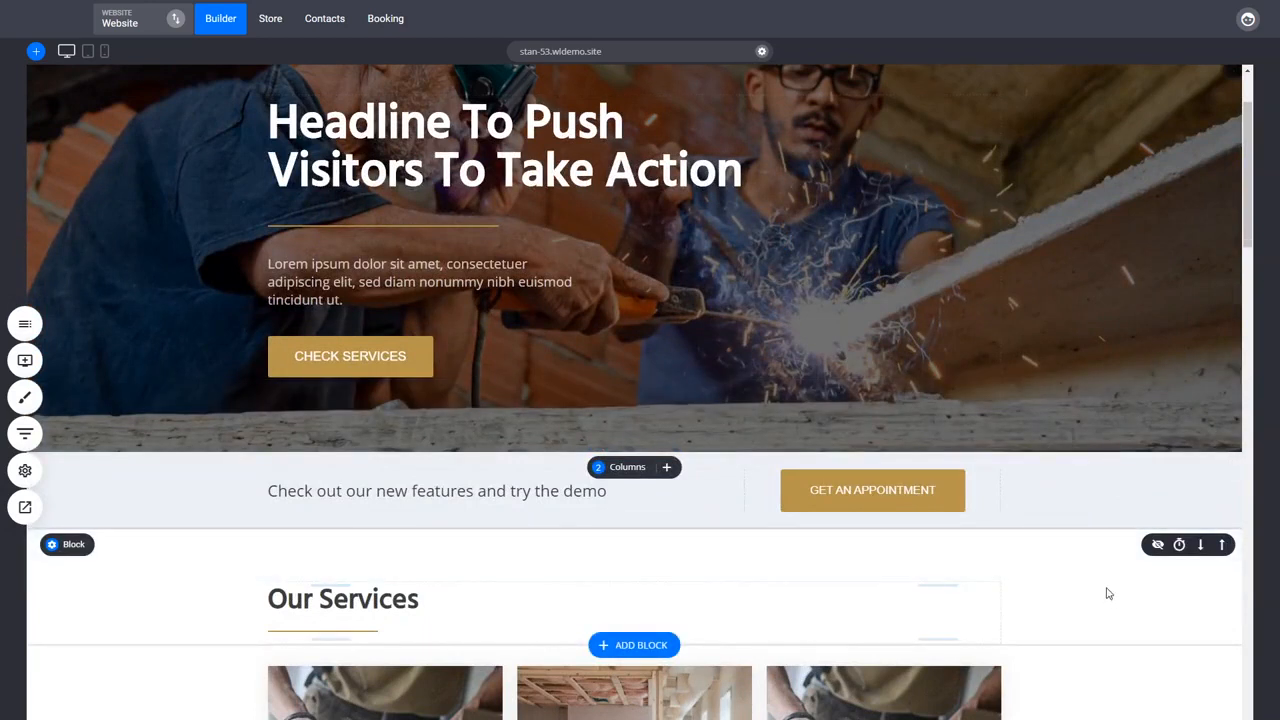
pyautogui.scroll(1, 1091, 438)
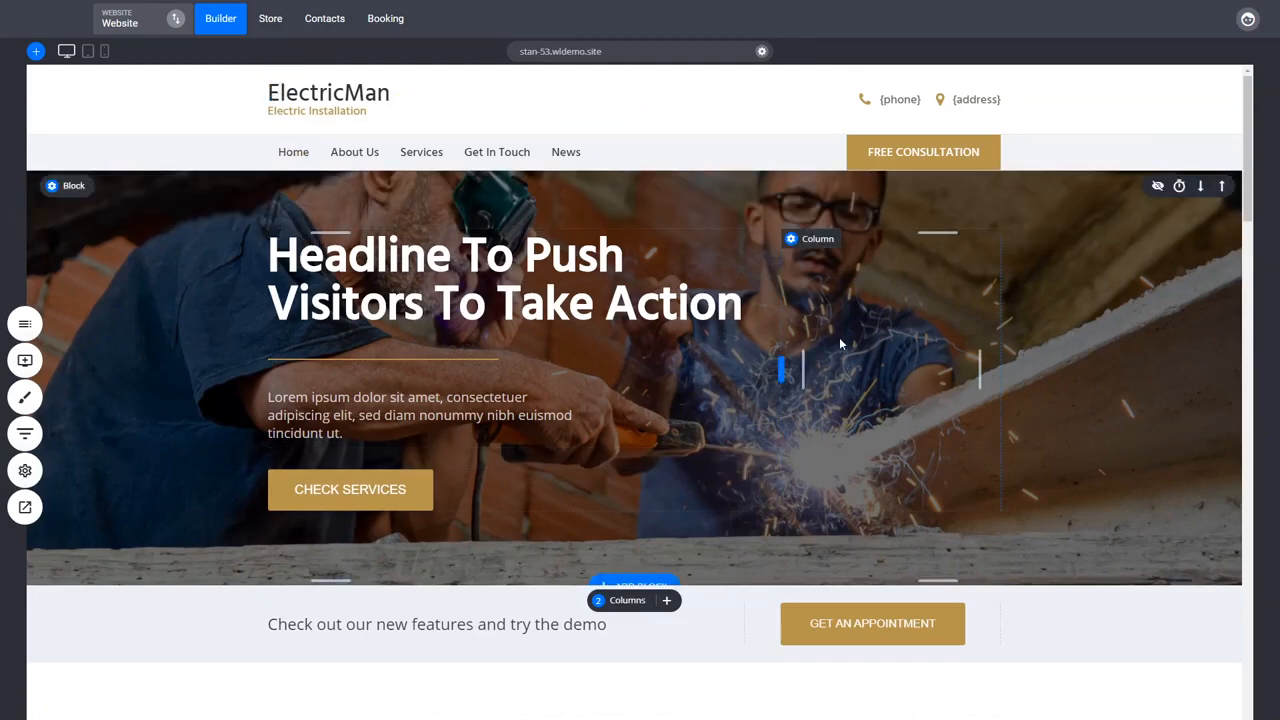
pyautogui.scroll(-5, 839, 345)
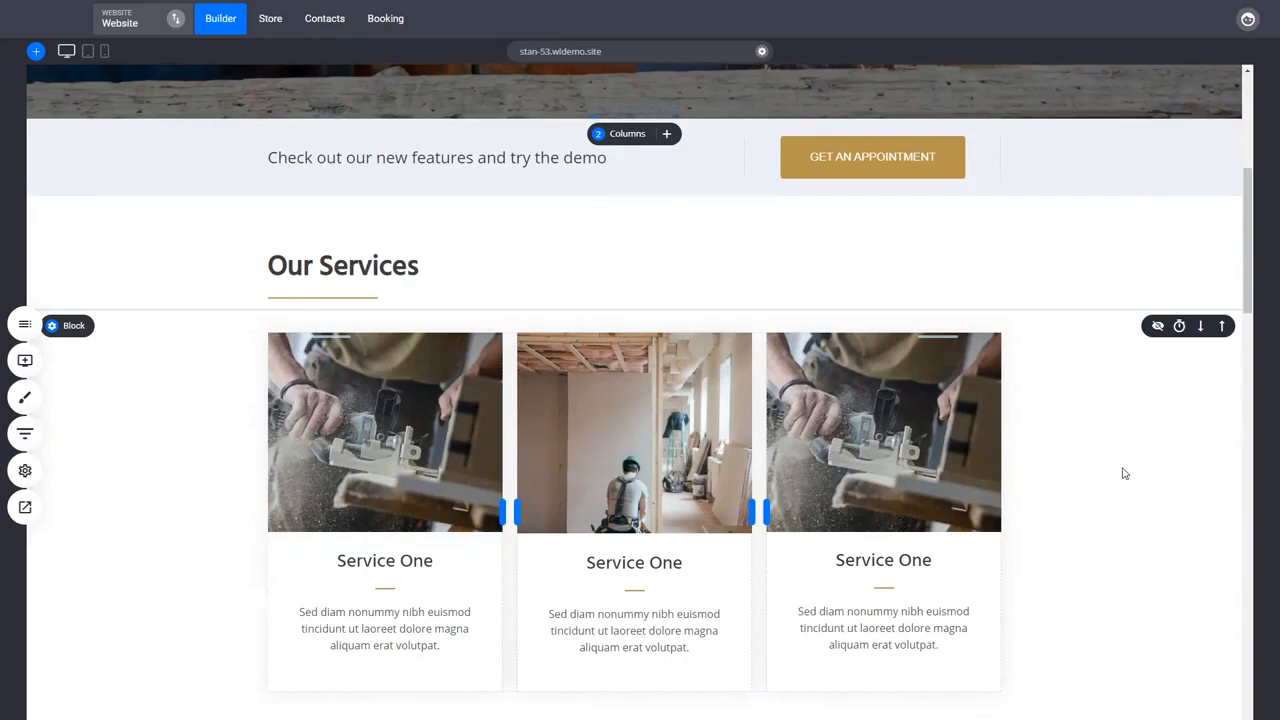
pyautogui.scroll(-5, 1123, 473)
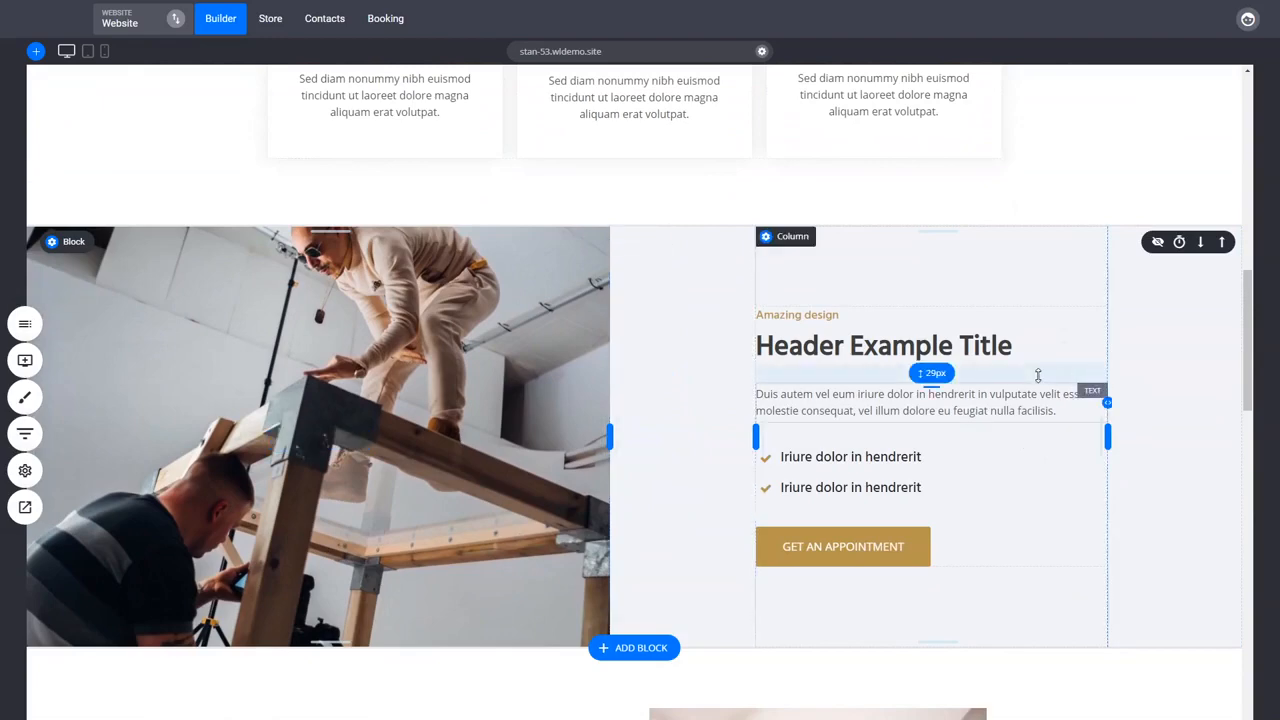
pyautogui.scroll(-3, 712, 445)
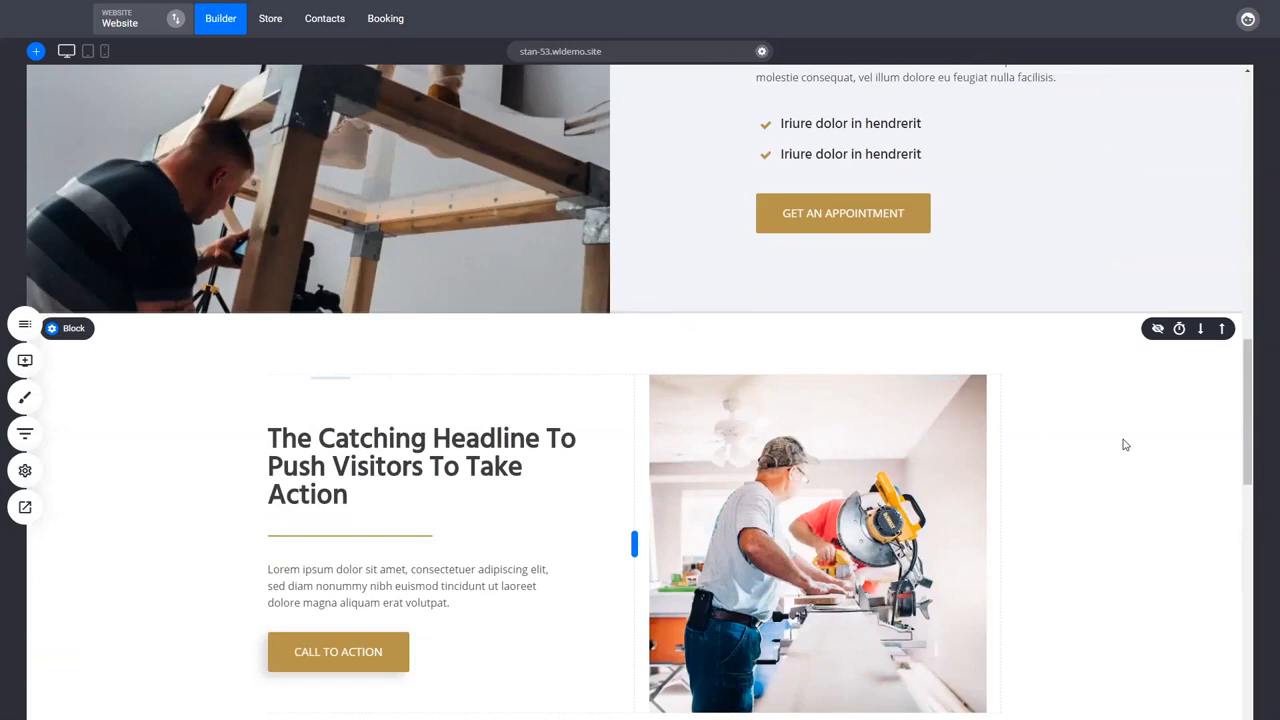
pyautogui.scroll(2, 1127, 450)
pyautogui.scroll(-3, 1127, 450)
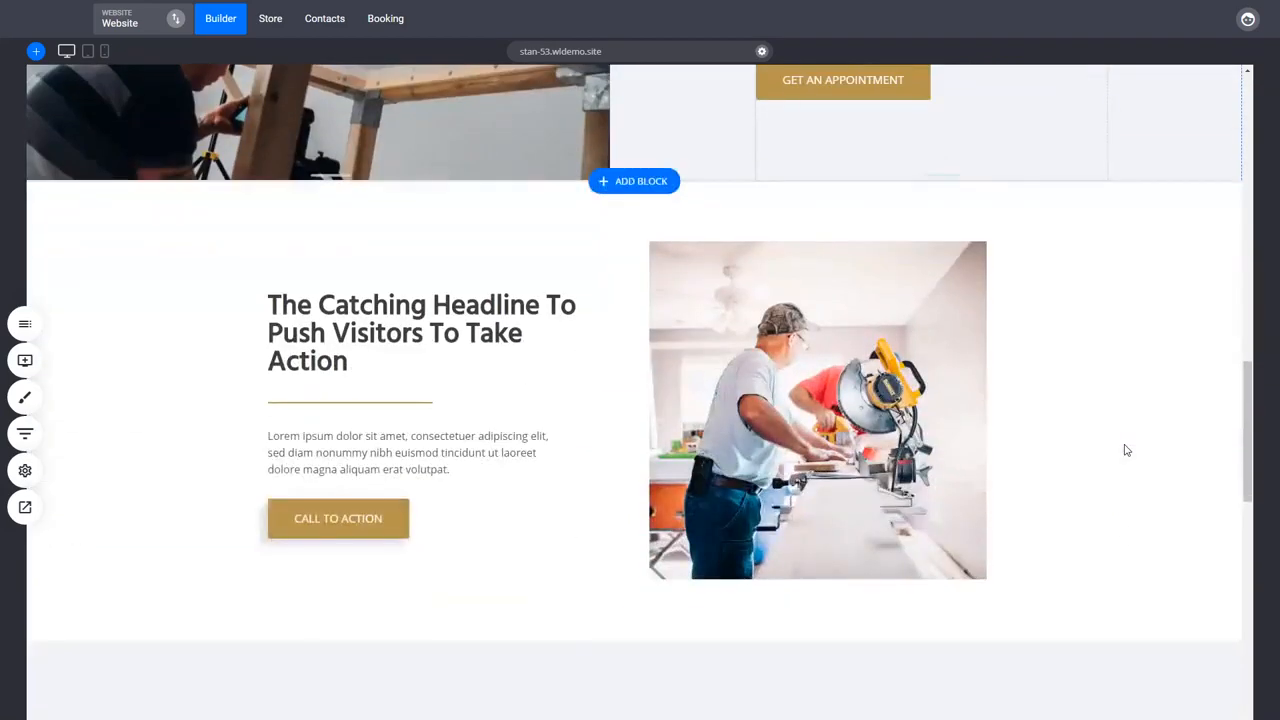
pyautogui.scroll(-3, 1127, 450)
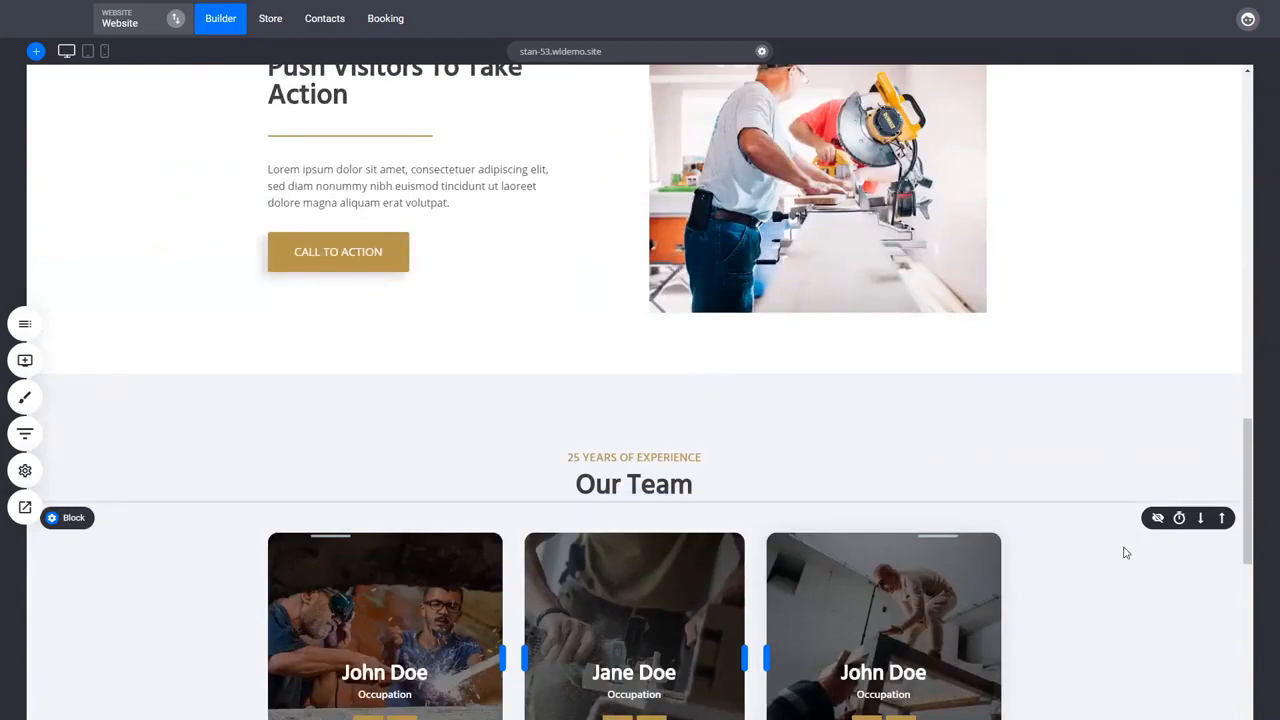
pyautogui.scroll(15, 1125, 552)
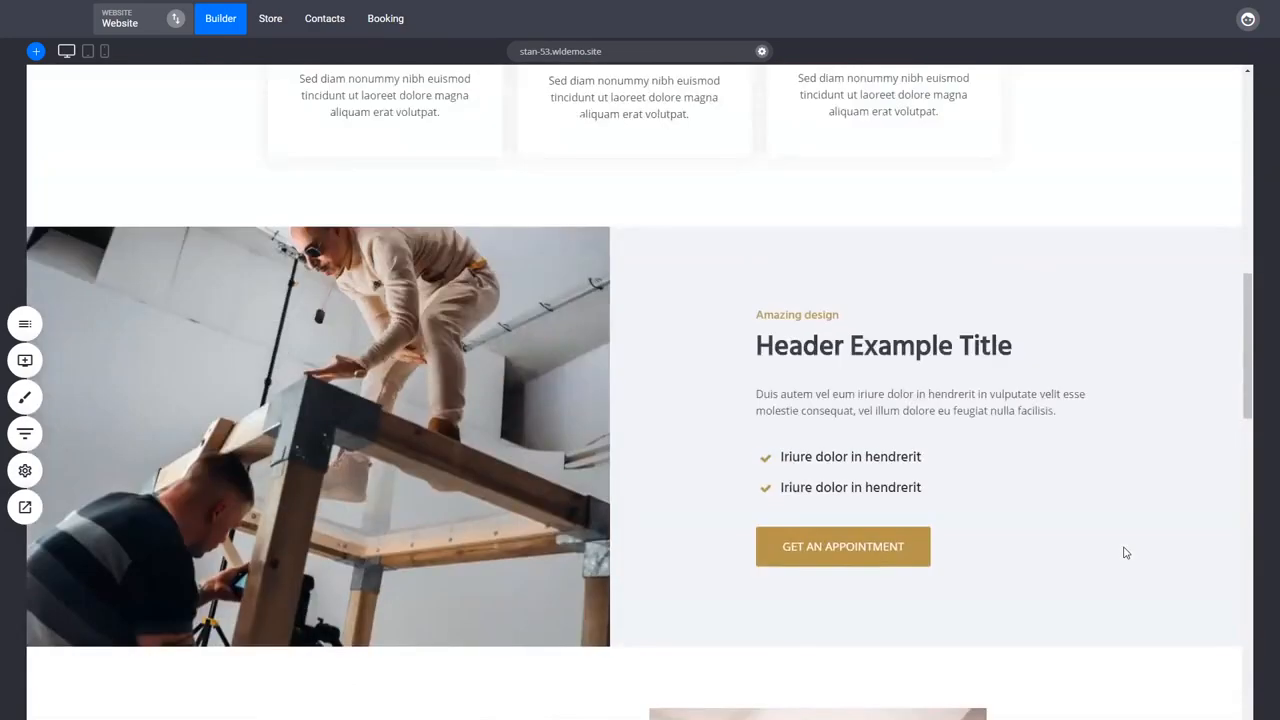
pyautogui.scroll(2, 1126, 552)
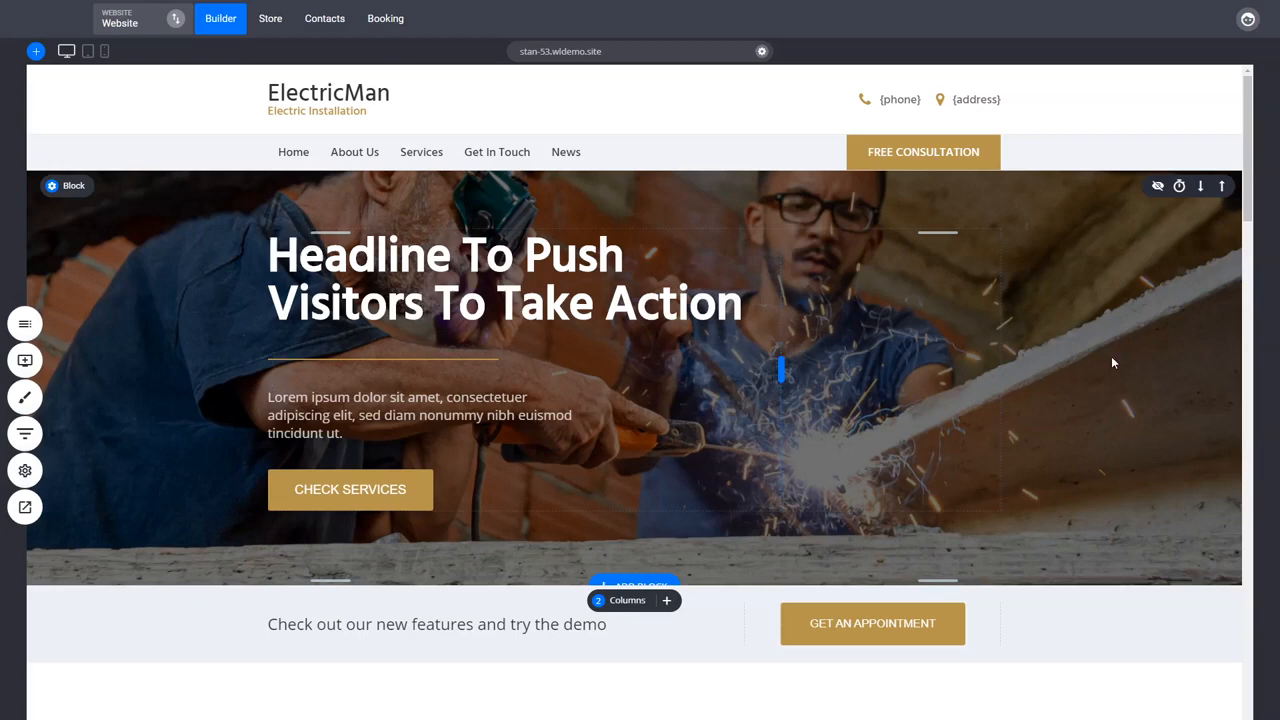
# - Adjust the divider between the hero block's two columns to make the headline column slightly narrower
pyautogui.moveTo(62, 196)
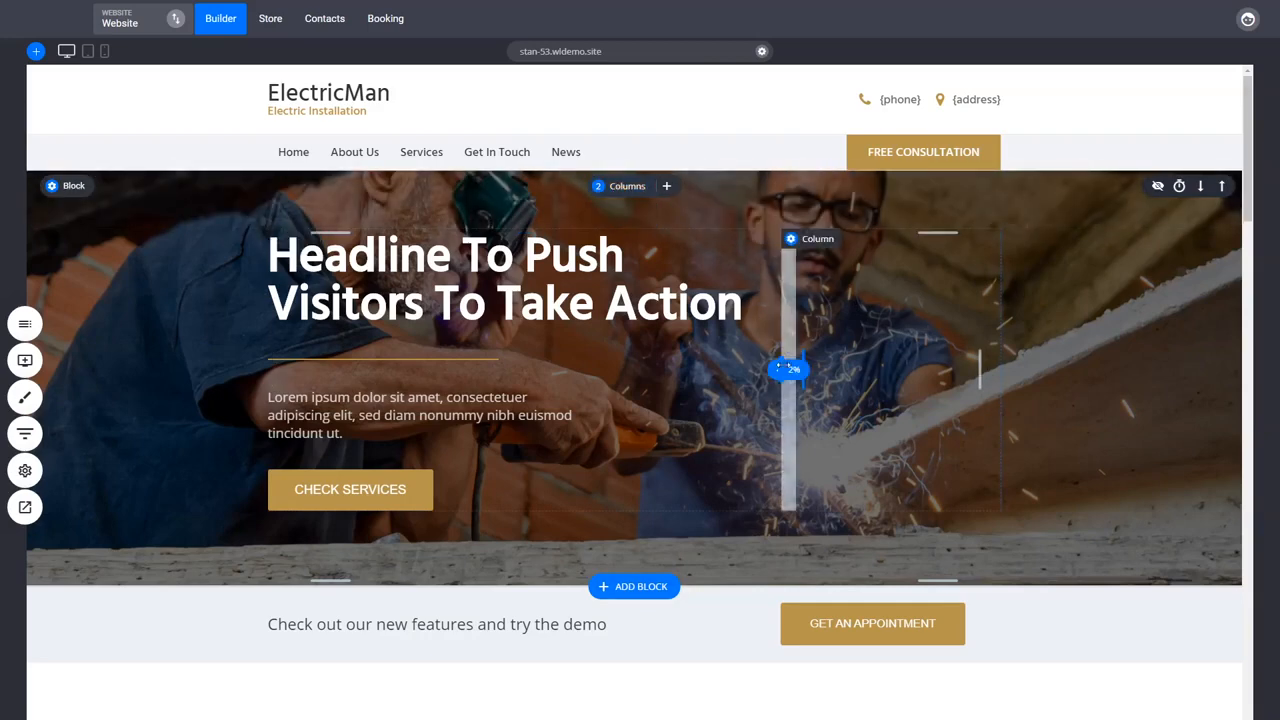
pyautogui.moveTo(780, 370)
pyautogui.mouseDown()
pyautogui.moveTo(617, 371)
pyautogui.moveTo(850, 368)
pyautogui.moveTo(768, 372)
pyautogui.mouseUp()
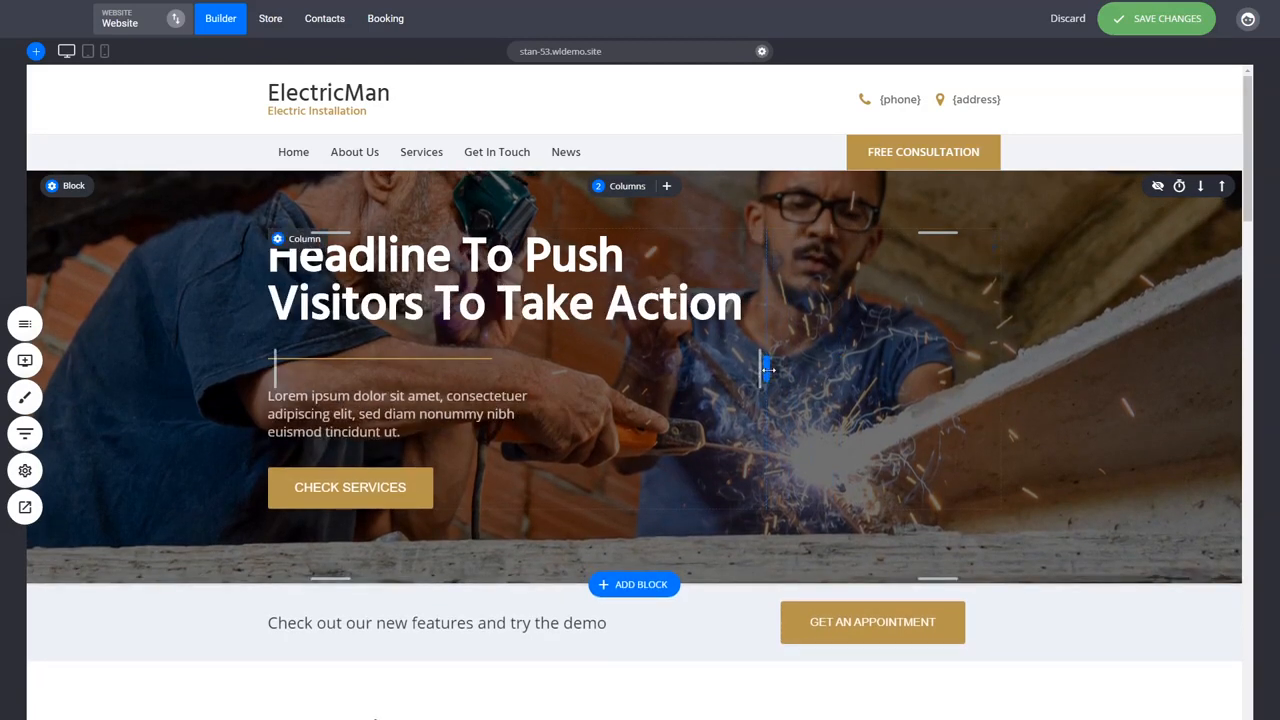
pyautogui.moveTo(768, 370)
pyautogui.mouseDown()
pyautogui.moveTo(735, 359)
pyautogui.moveTo(766, 363)
pyautogui.mouseUp()
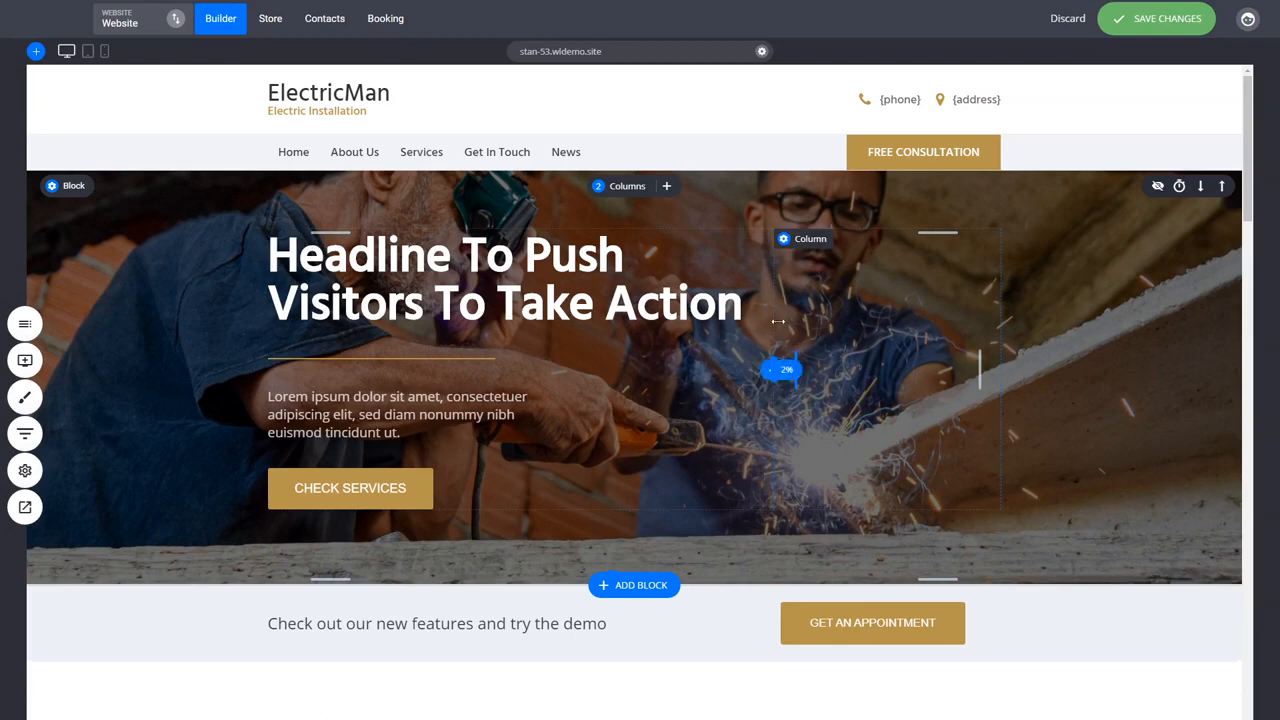
# - Change the hero block to one column and narrow the heading so its first line ends after "Push"
pyautogui.click(625, 186)
pyautogui.click(617, 250)
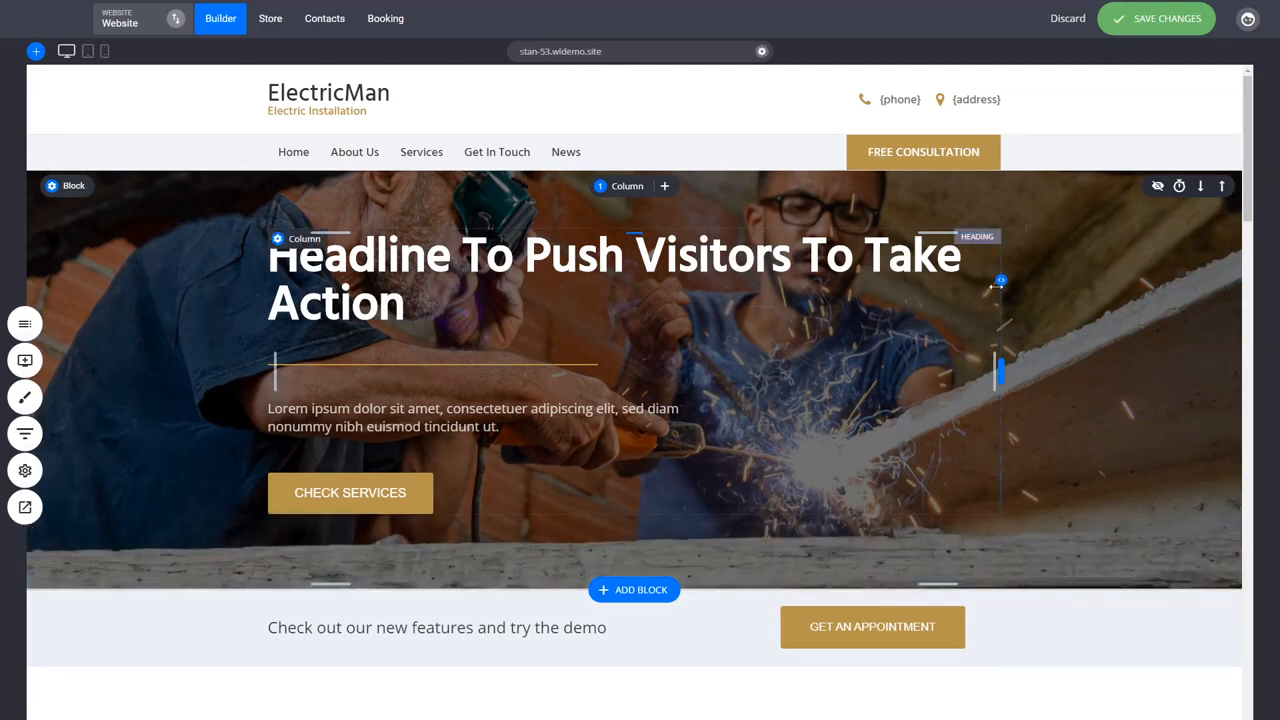
pyautogui.moveTo(997, 288); pyautogui.dragTo(743, 294)
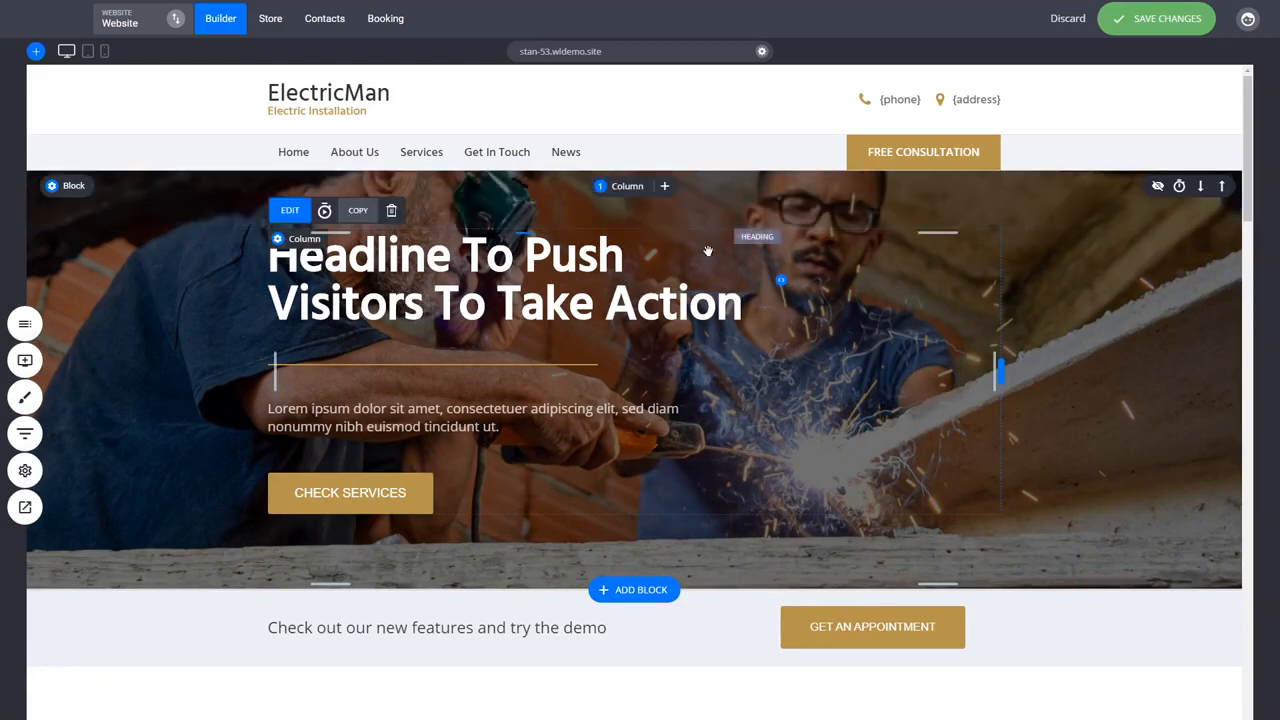
# - Split the hero content into two columns and widen the headline column until the heading fits on two lines
pyautogui.click(631, 197)
pyautogui.click(645, 246)
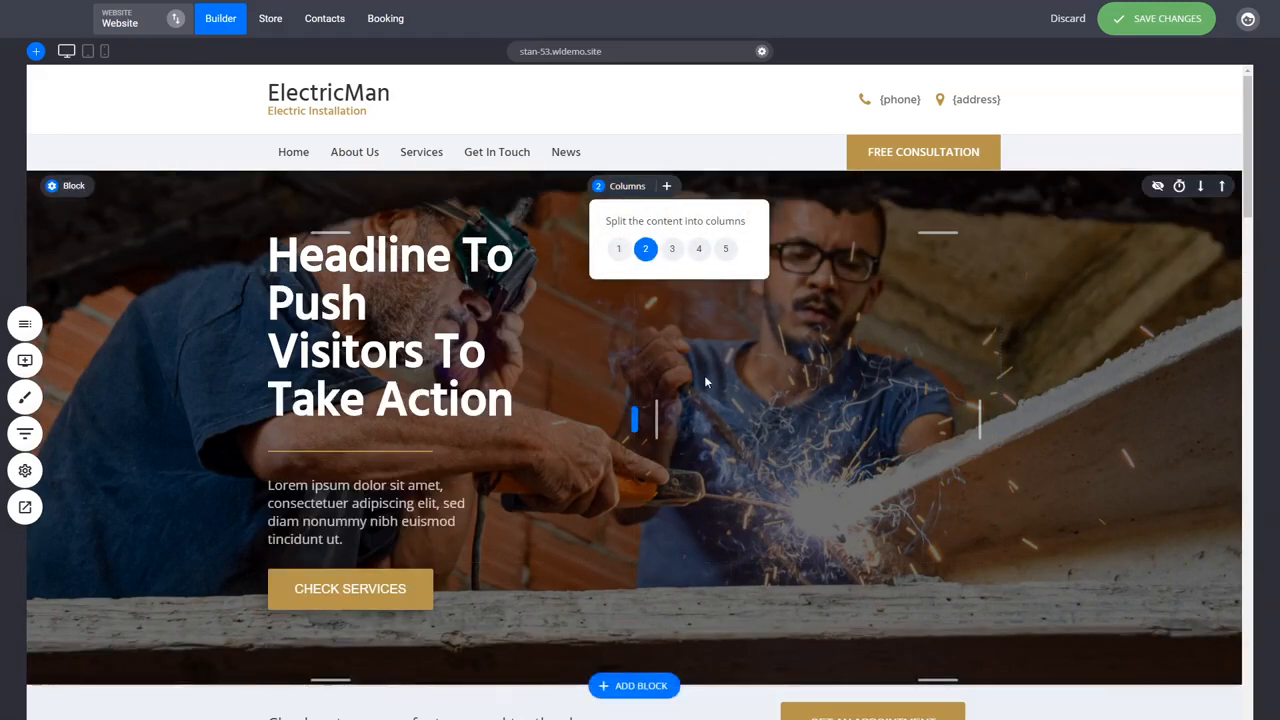
pyautogui.moveTo(643, 419); pyautogui.dragTo(811, 385)
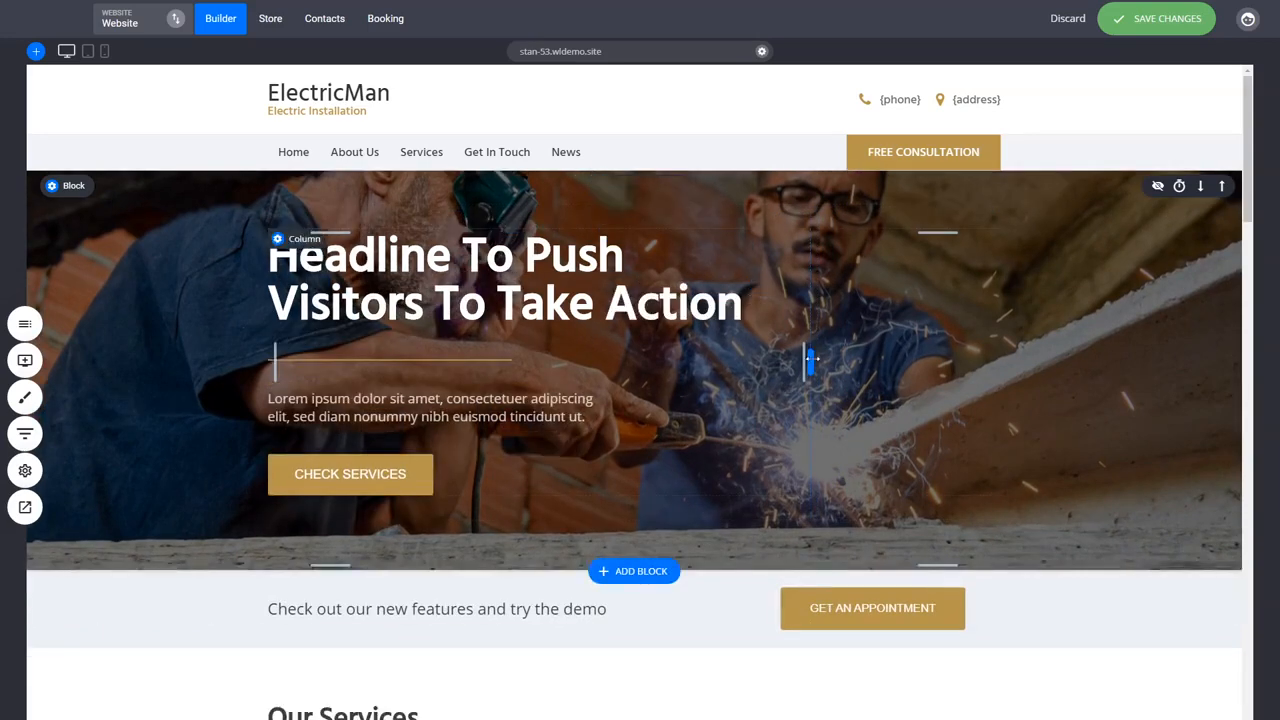
# - Narrow the photo column in the "Header Example Title" block slightly, widening the empty column beside it to 13%
pyautogui.scroll(-2, 939, 359)
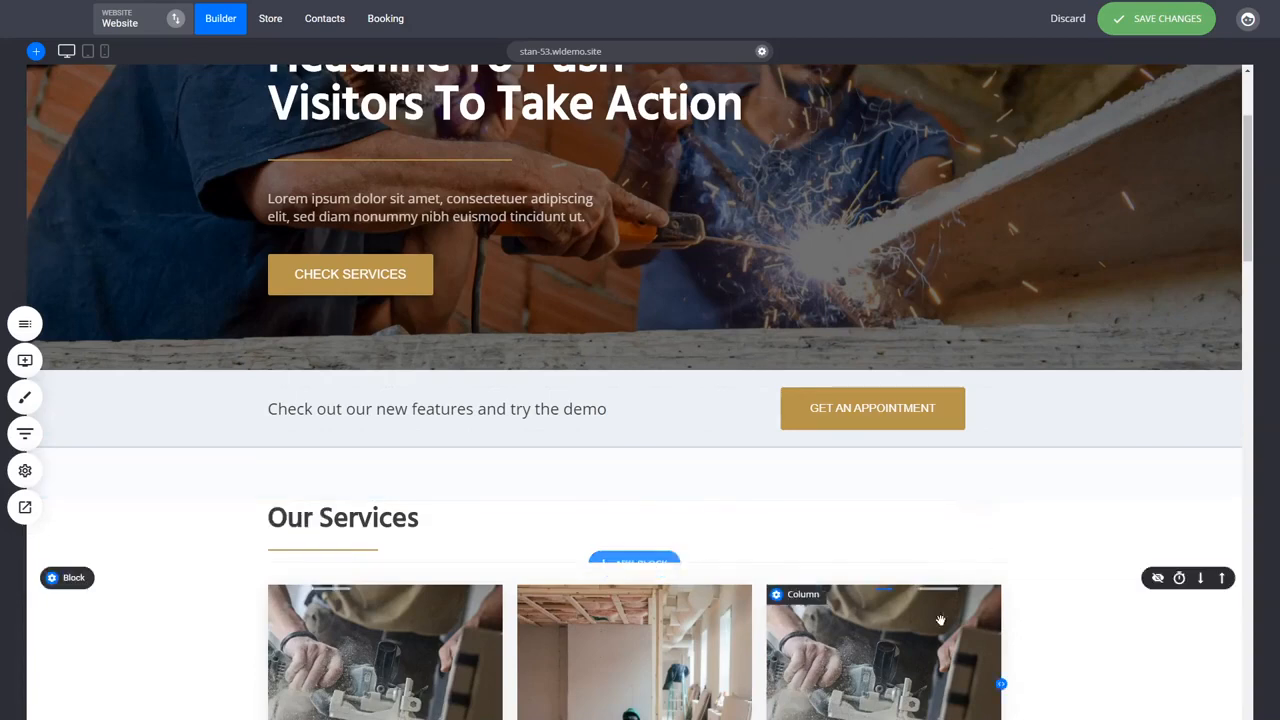
pyautogui.scroll(-3, 1000, 612)
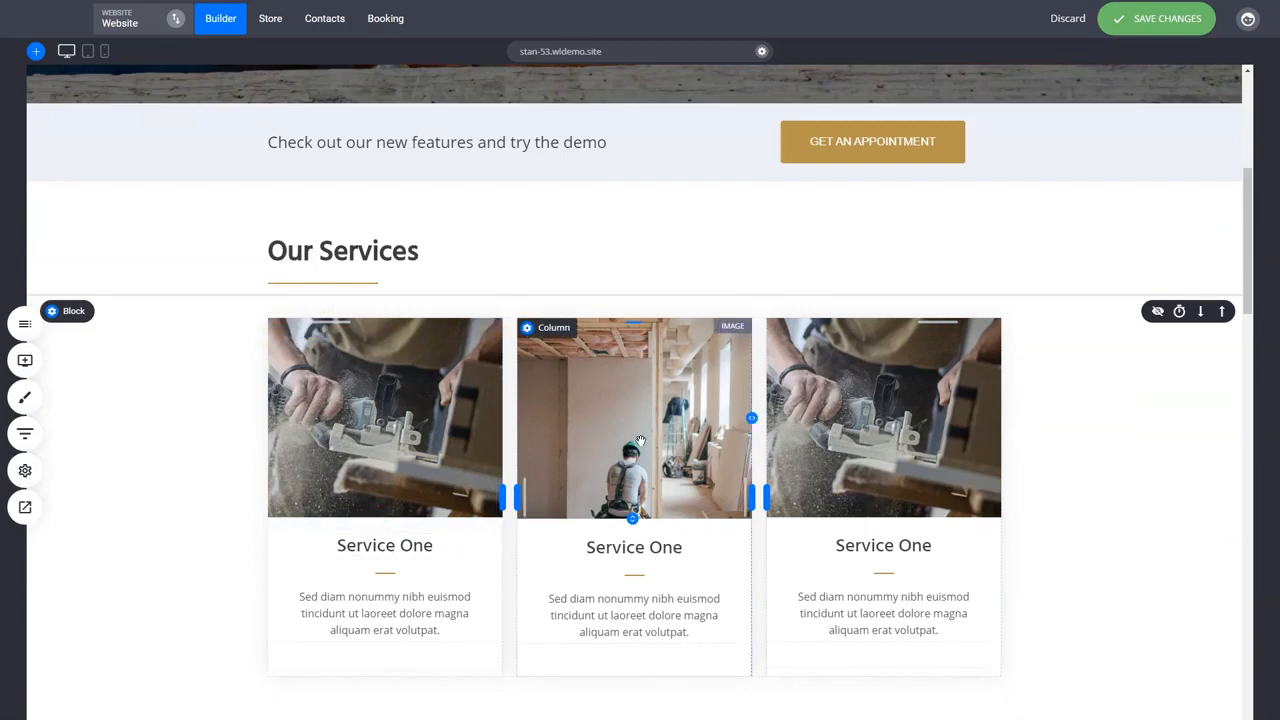
pyautogui.scroll(-4, 1049, 471)
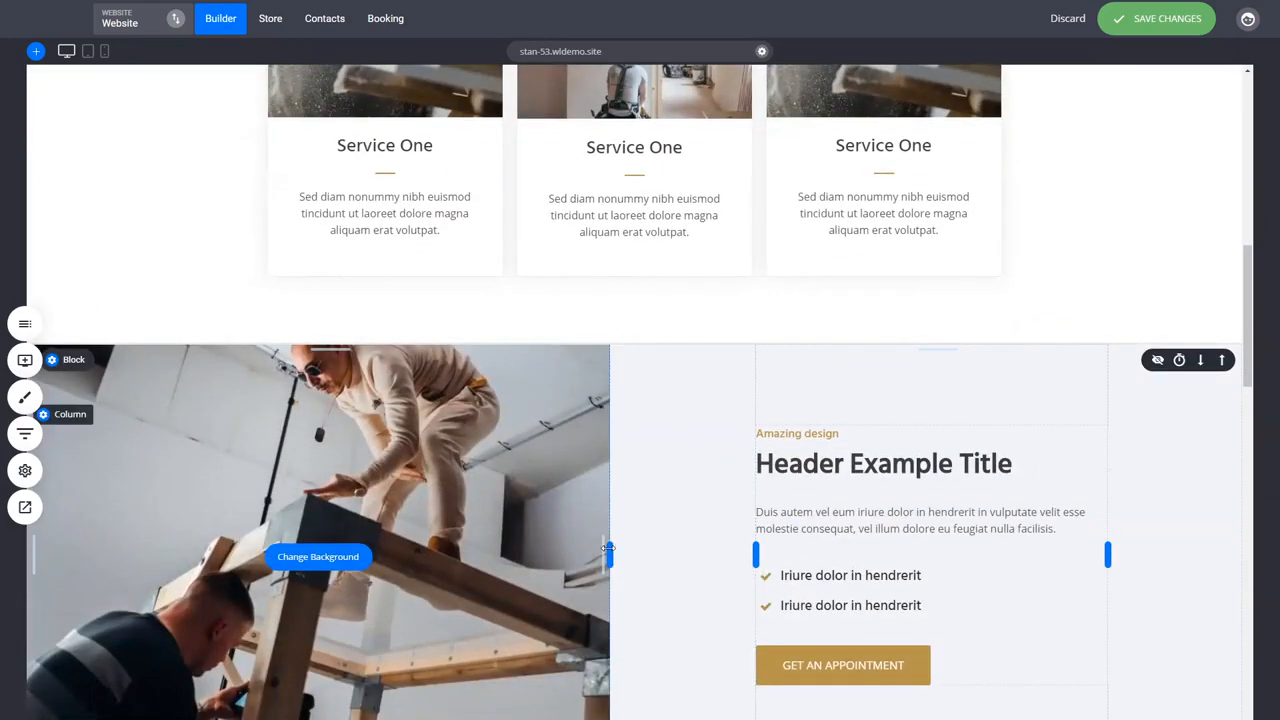
pyautogui.moveTo(609, 553)
pyautogui.mouseDown()
pyautogui.moveTo(675, 546)
pyautogui.moveTo(597, 552)
pyautogui.moveTo(634, 545)
pyautogui.moveTo(610, 540)
pyautogui.mouseUp()
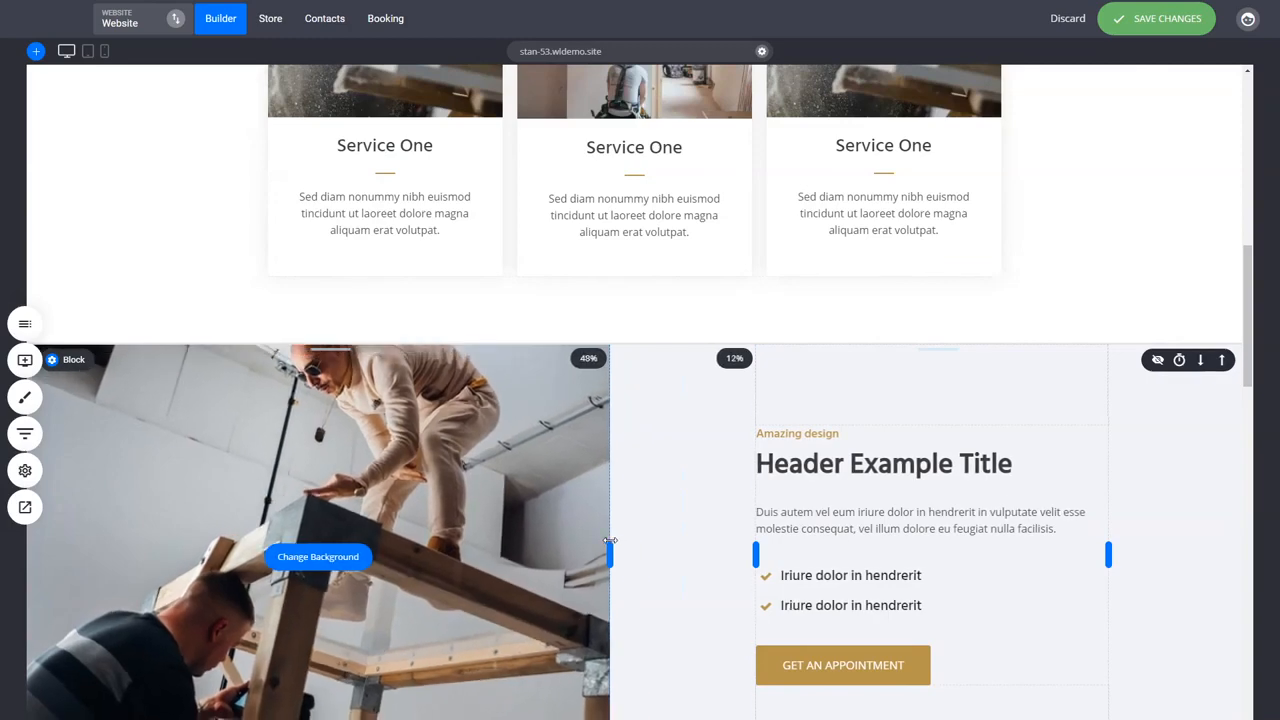
# - Narrow the "Header Example Title" text column by moving its outer divider inward
pyautogui.scroll(3, 668, 495)
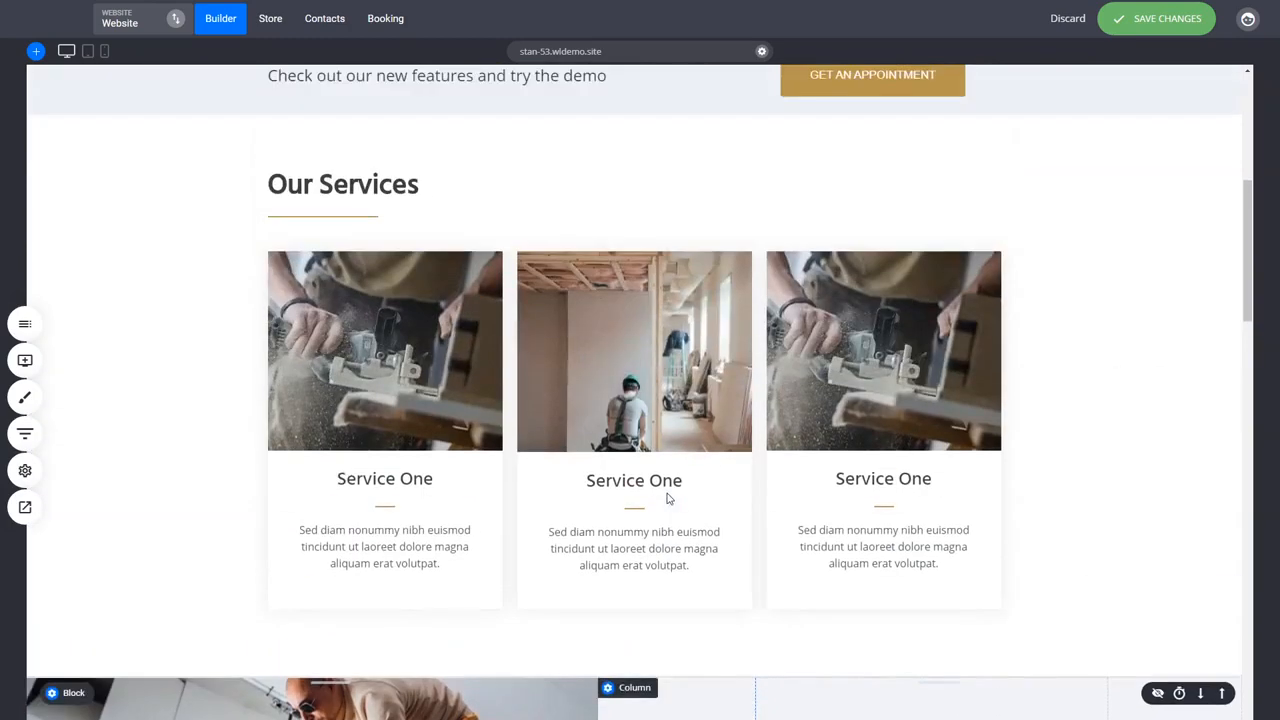
pyautogui.scroll(-3, 668, 495)
pyautogui.scroll(5, 666, 492)
pyautogui.scroll(-4, 763, 657)
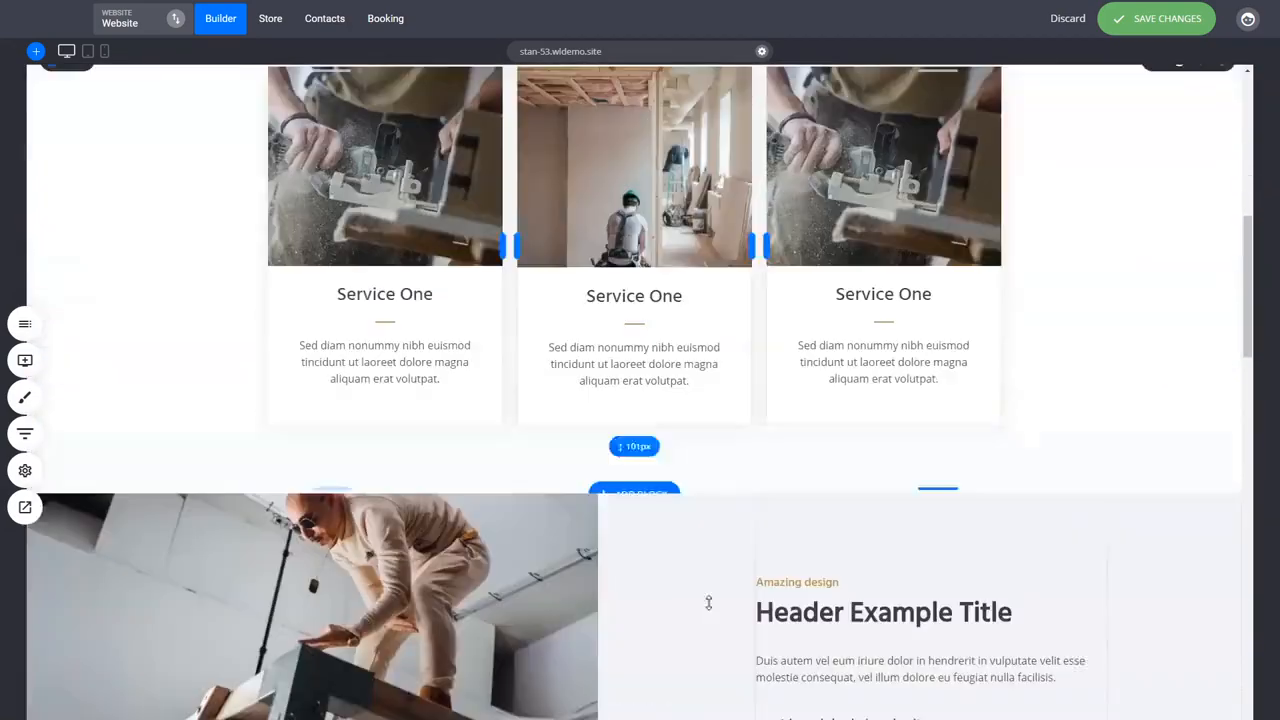
pyautogui.scroll(-3, 965, 610)
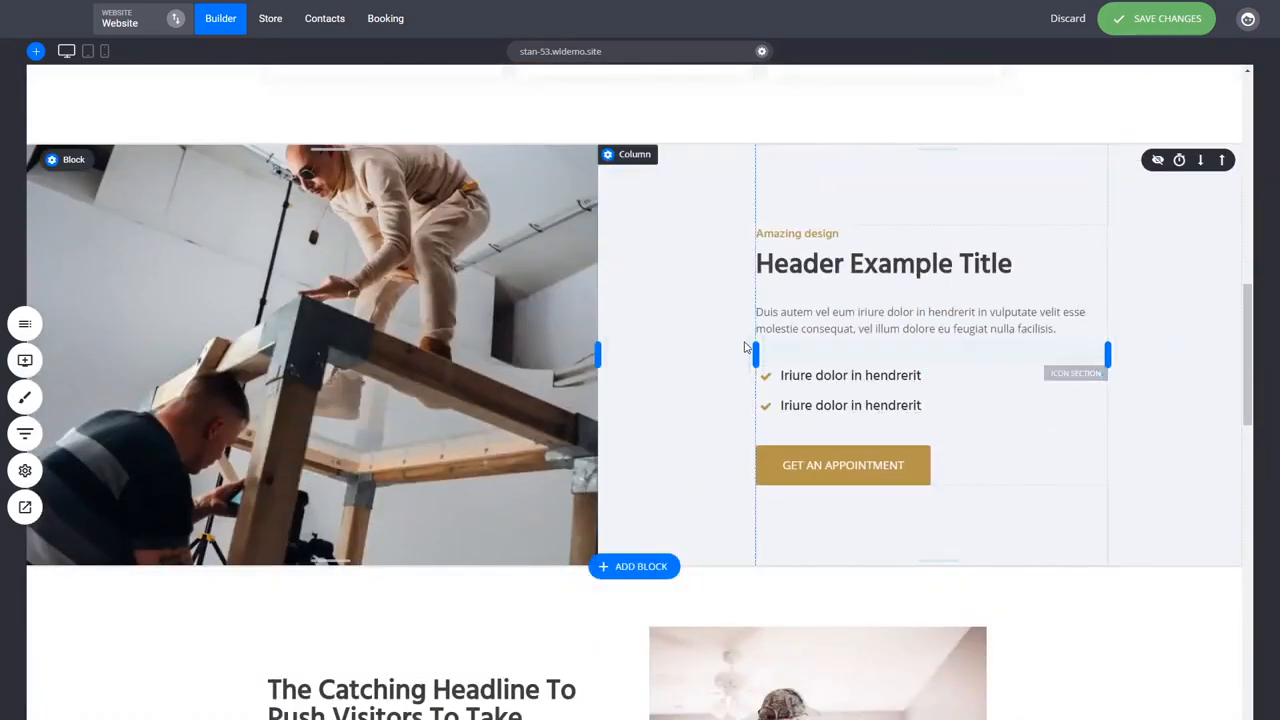
pyautogui.moveTo(755, 354)
pyautogui.mouseDown()
pyautogui.moveTo(849, 354)
pyautogui.moveTo(756, 354)
pyautogui.mouseUp()
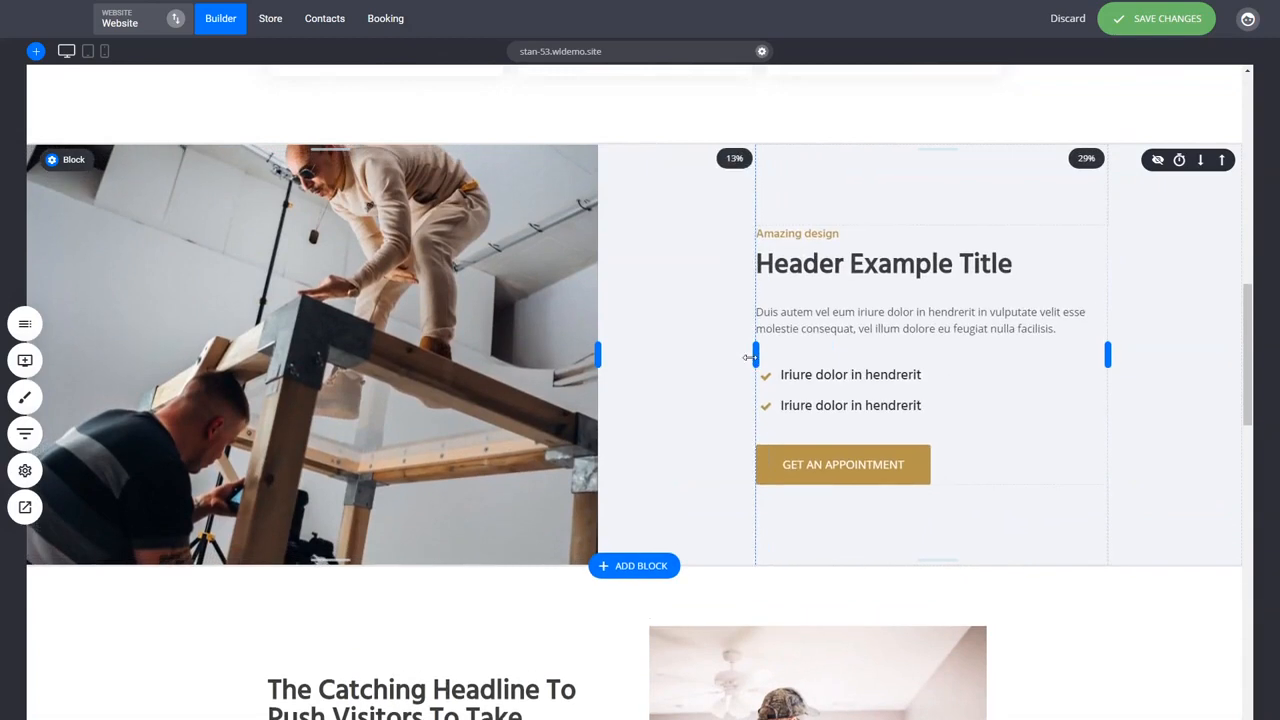
pyautogui.moveTo(1107, 354)
pyautogui.mouseDown()
pyautogui.moveTo(1146, 356)
pyautogui.moveTo(1087, 364)
pyautogui.mouseUp()
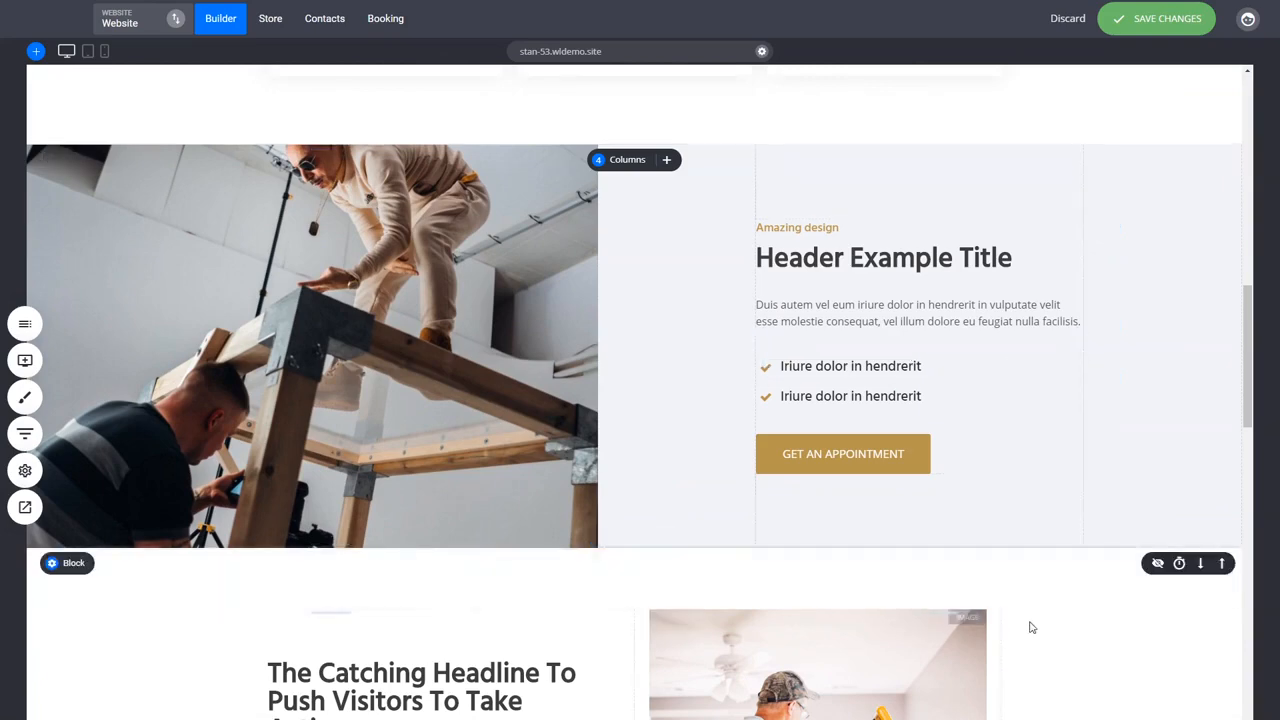
# - Add a one-column row to the hero block and move it below the CHECK SERVICES button
pyautogui.scroll(-3, 1033, 622)
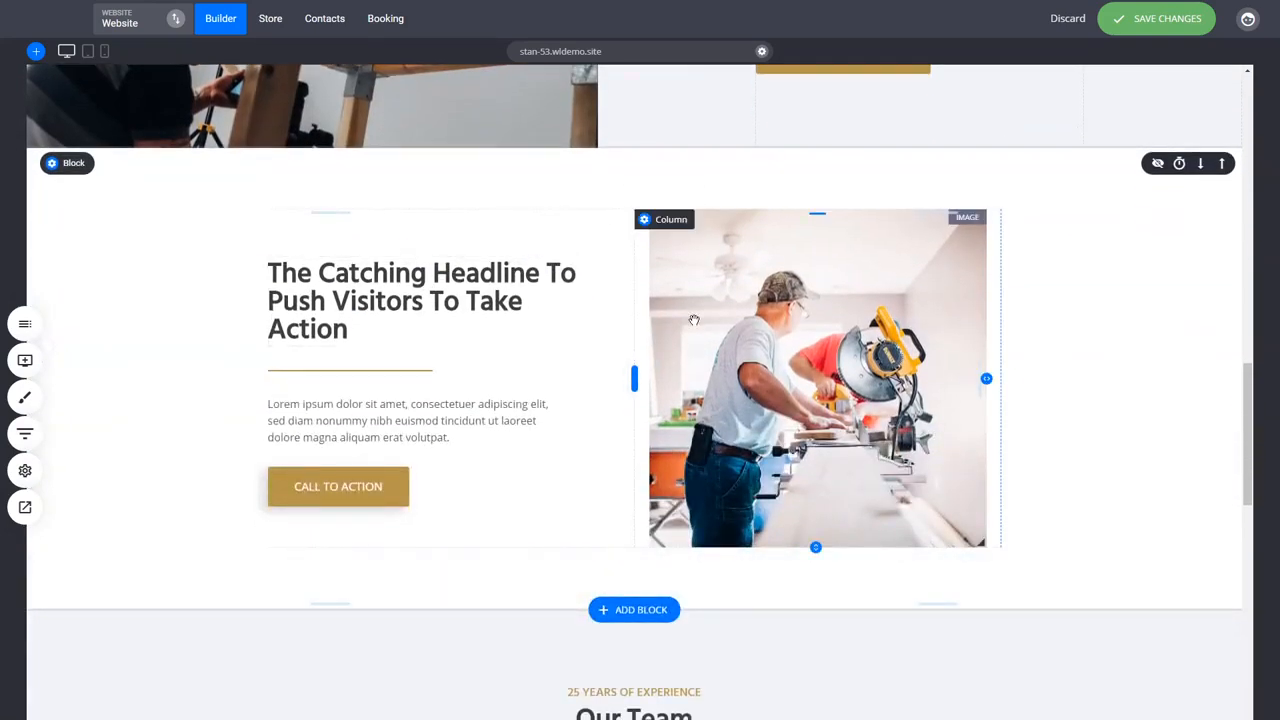
pyautogui.scroll(10, 700, 300)
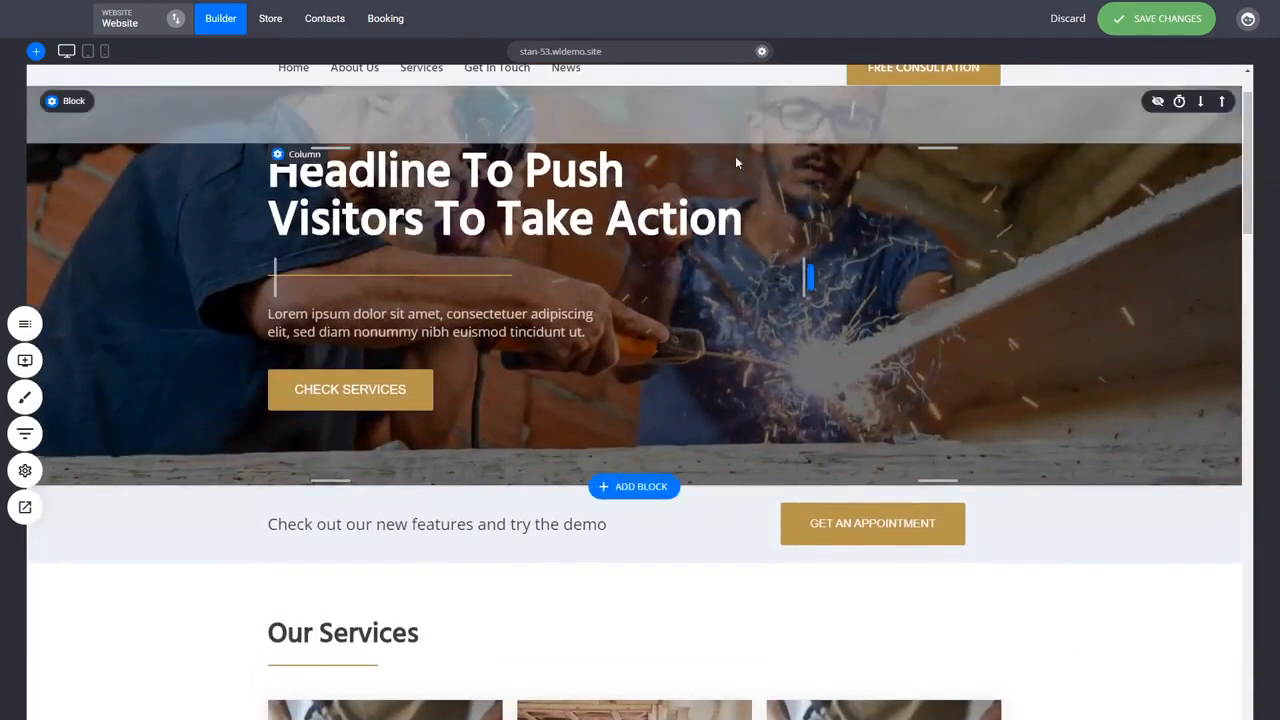
pyautogui.scroll(1, 735, 160)
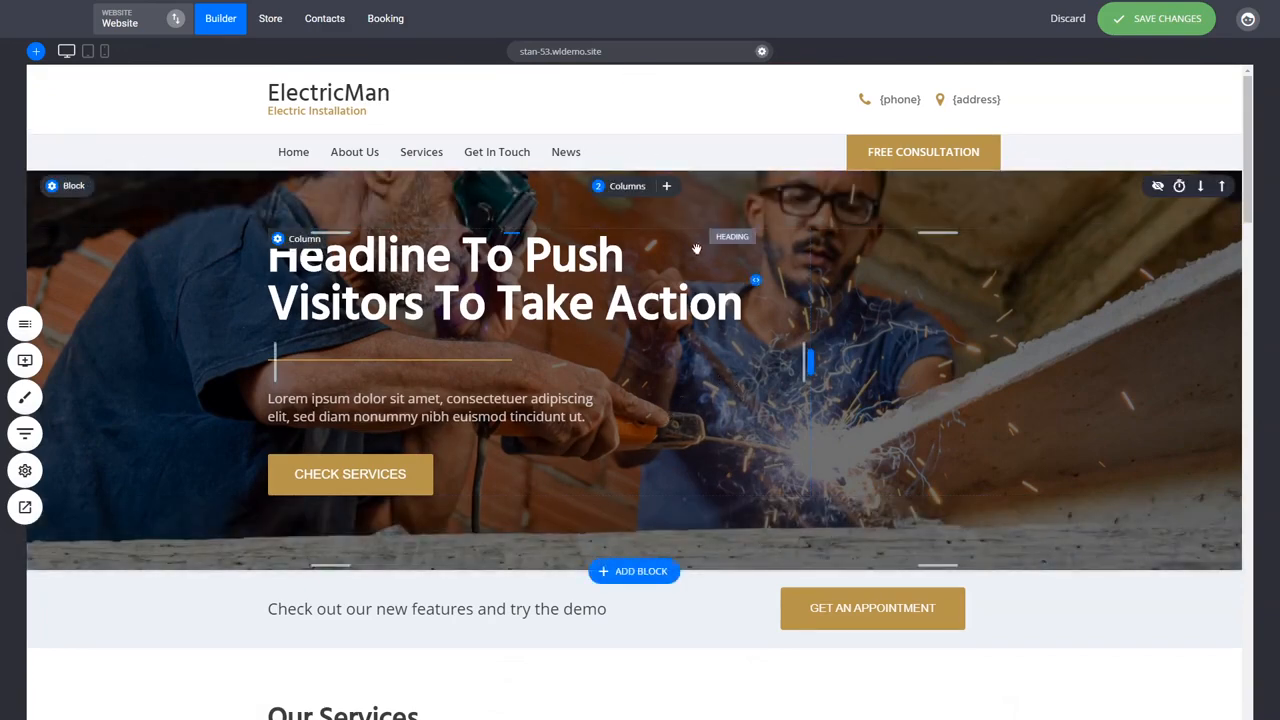
pyautogui.click(667, 187)
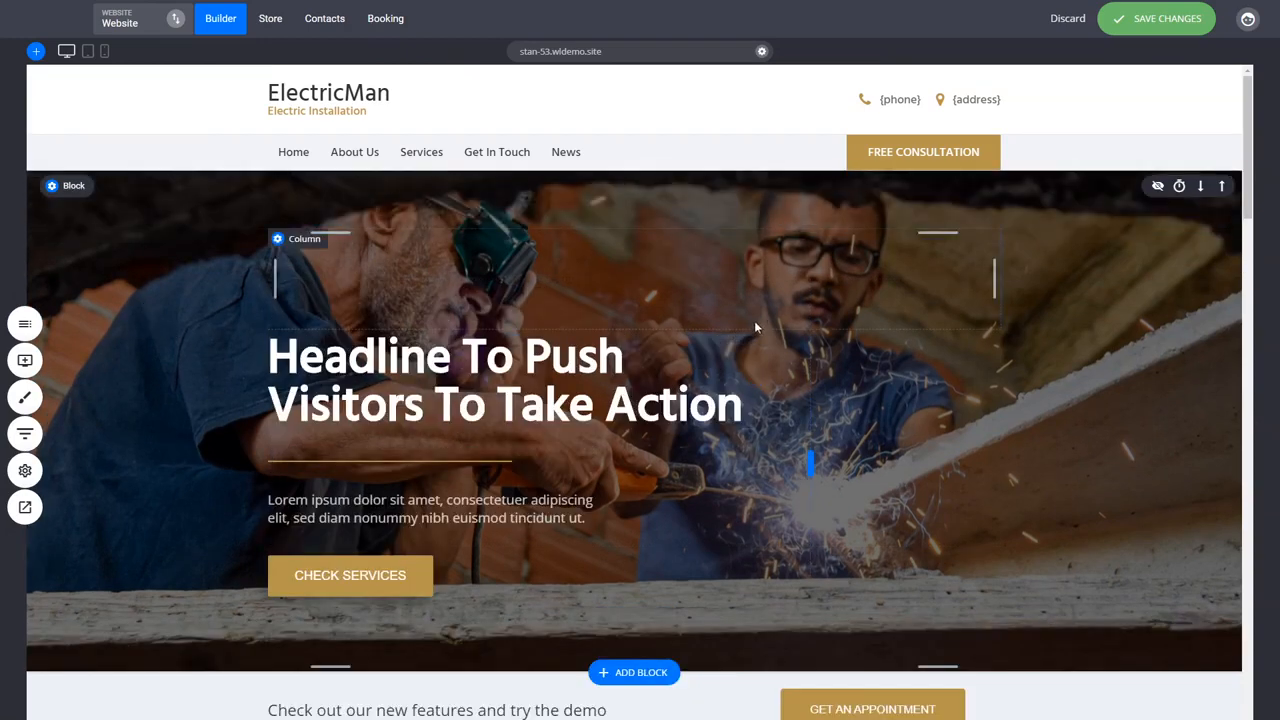
pyautogui.moveTo(723, 277)
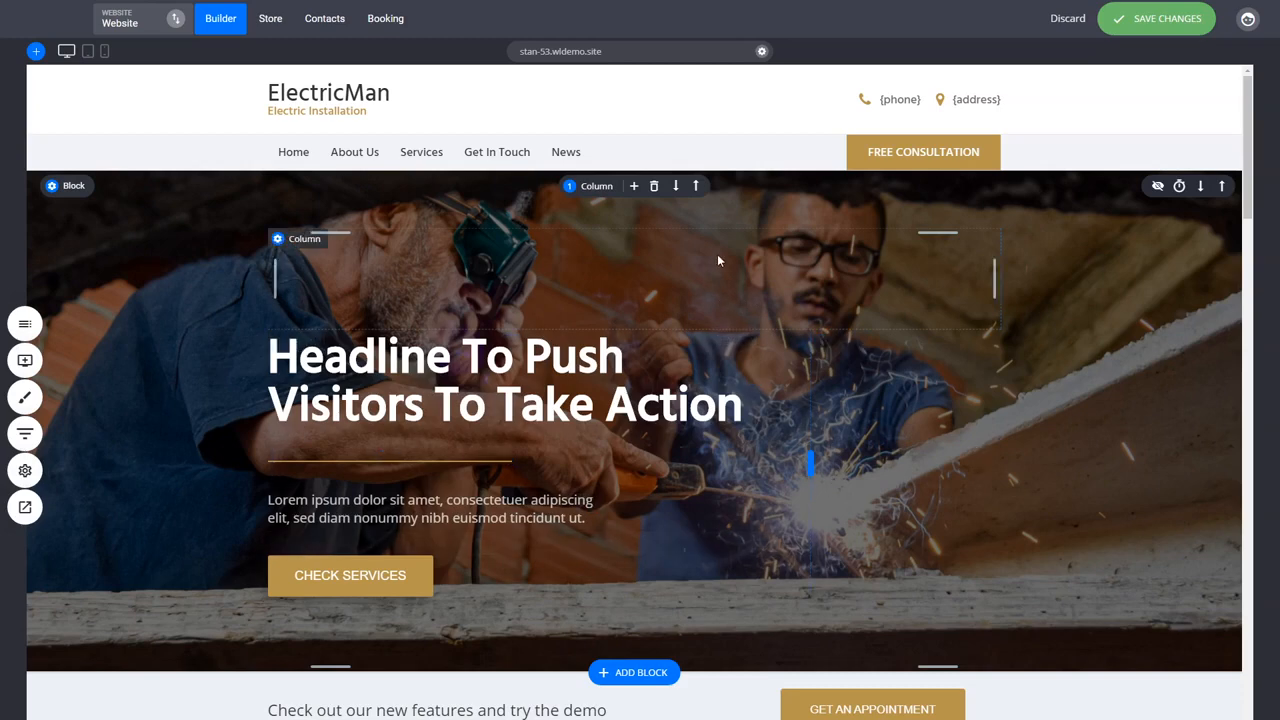
pyautogui.click(676, 188)
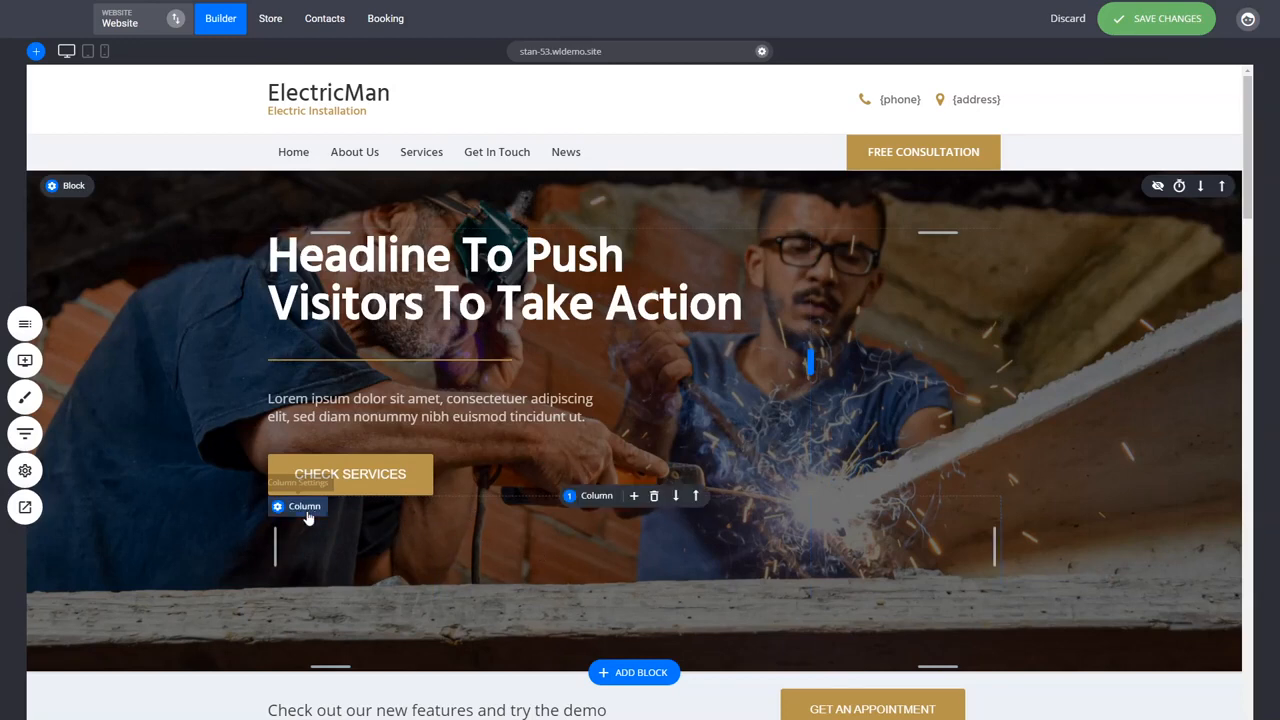
# - Split the empty row below the CHECK SERVICES button into three columns and view the available widgets
pyautogui.click(590, 495)
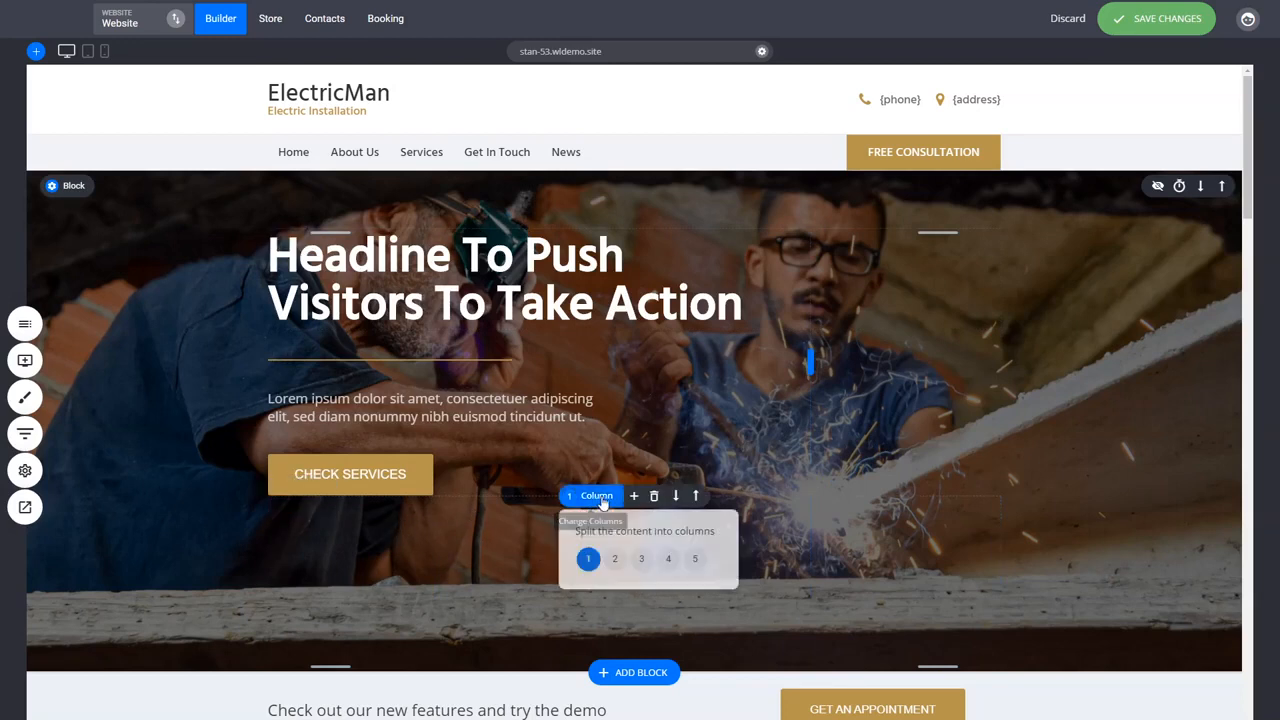
pyautogui.click(643, 559)
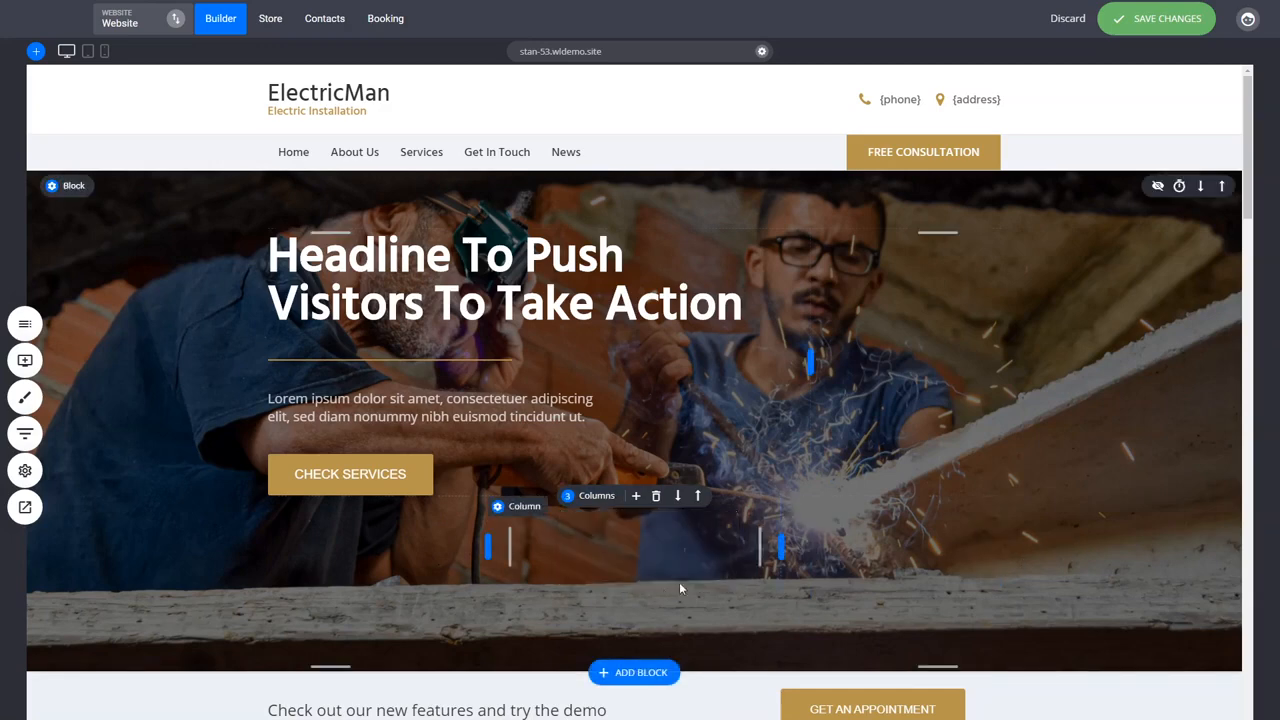
pyautogui.click(25, 360)
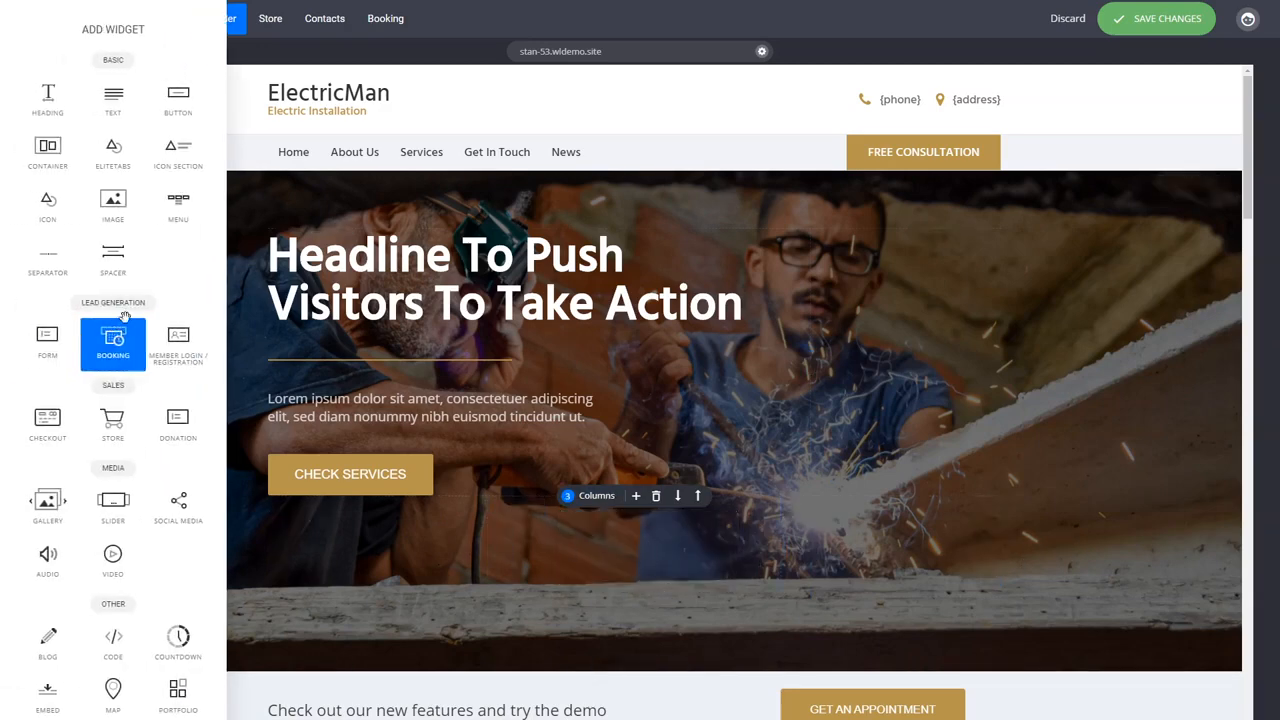
pyautogui.click(840, 477)
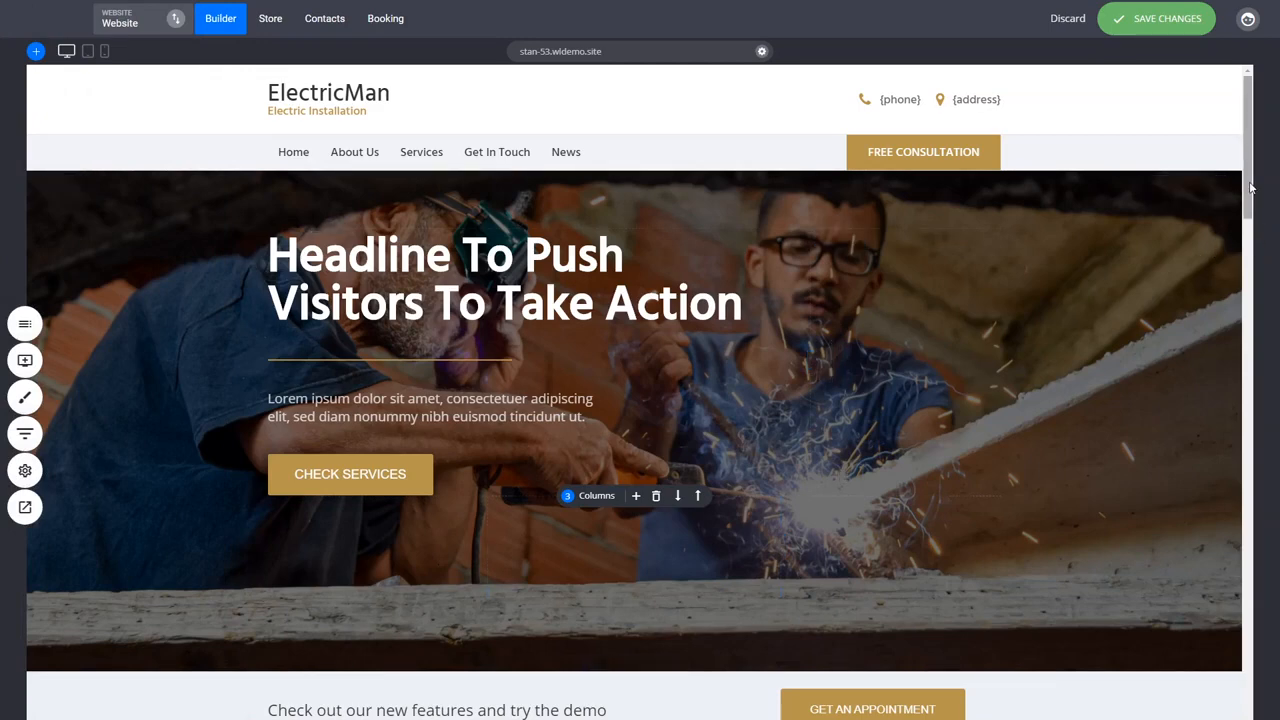
pyautogui.moveTo(1249, 186); pyautogui.dragTo(1249, 200)
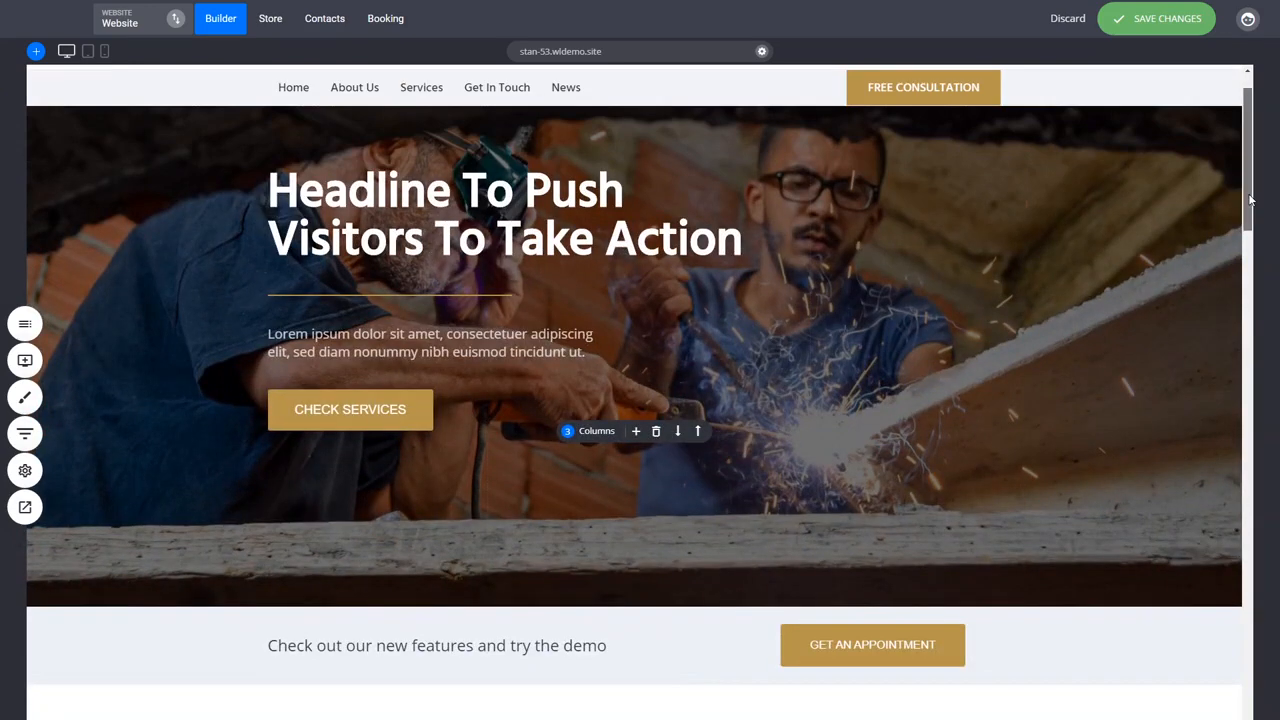
pyautogui.scroll(-2, 1249, 200)
pyautogui.scroll(4, 1249, 200)
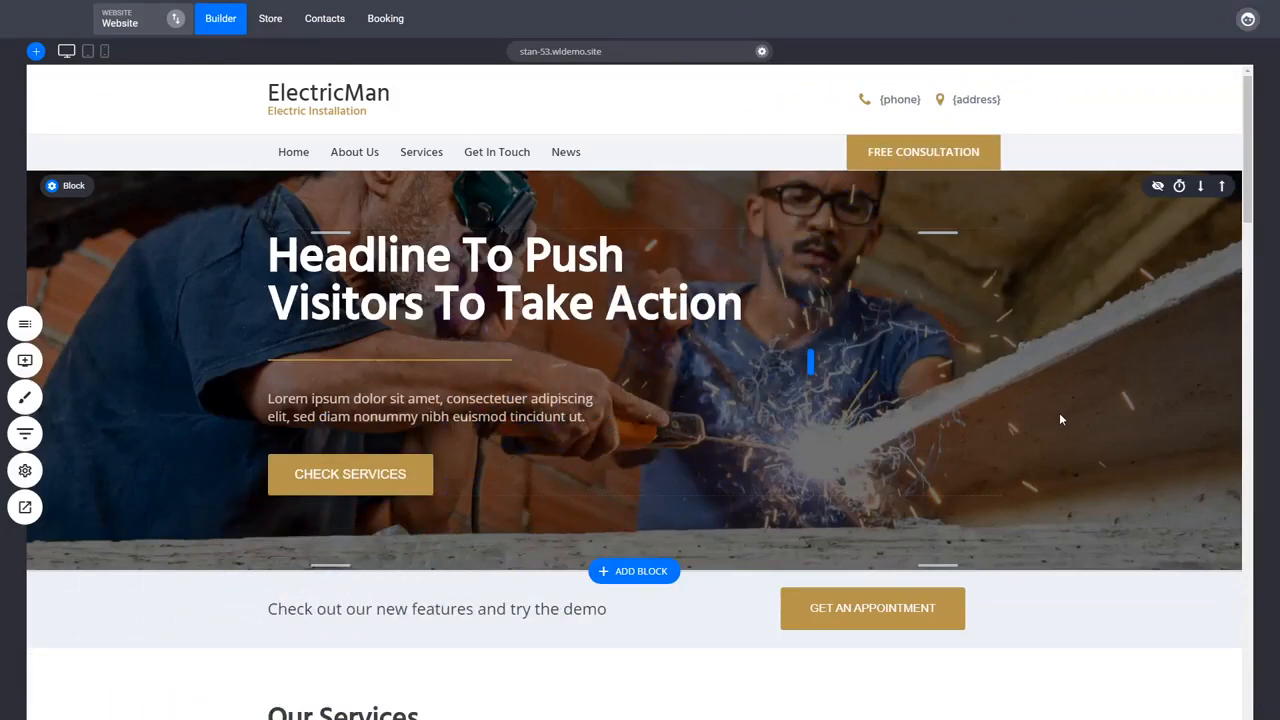
pyautogui.moveTo(990, 434)
pyautogui.scroll(-2, 1008, 414)
pyautogui.scroll(2, 1008, 414)
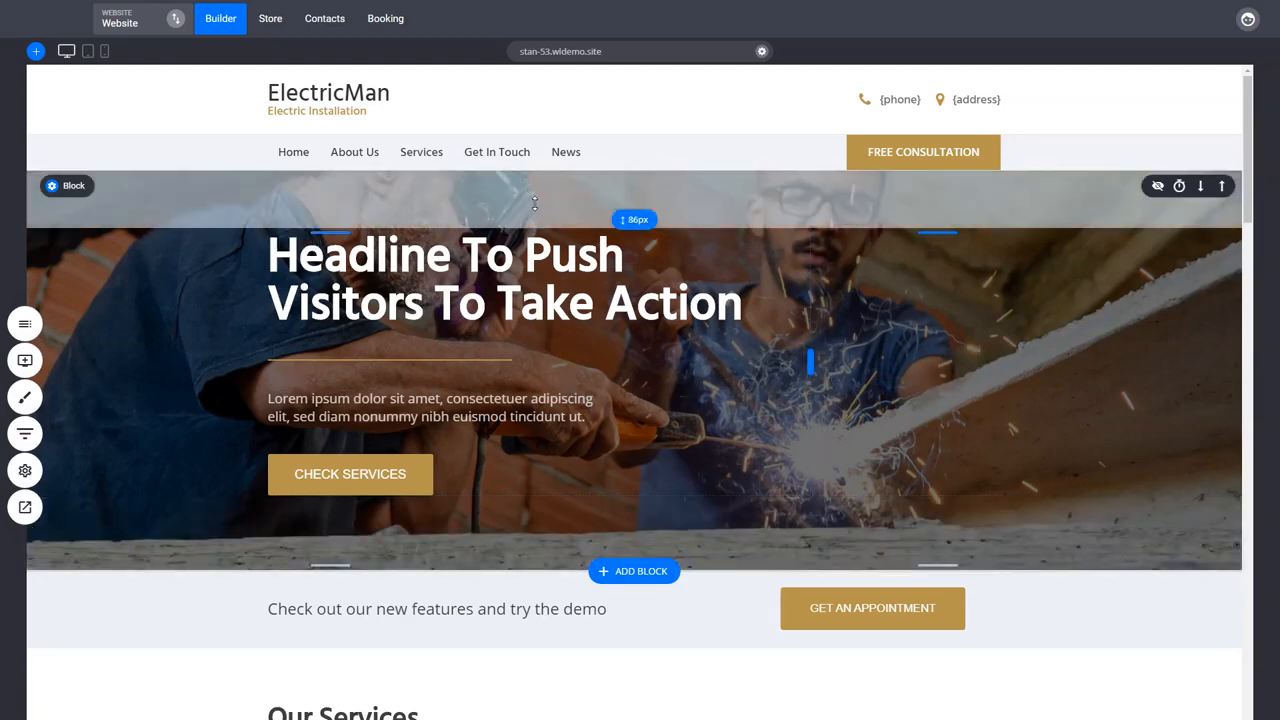
# - Increase the hero block's top spacing to over 100 px and its bottom spacing to about 120 px
pyautogui.moveTo(534, 202); pyautogui.dragTo(534, 209)
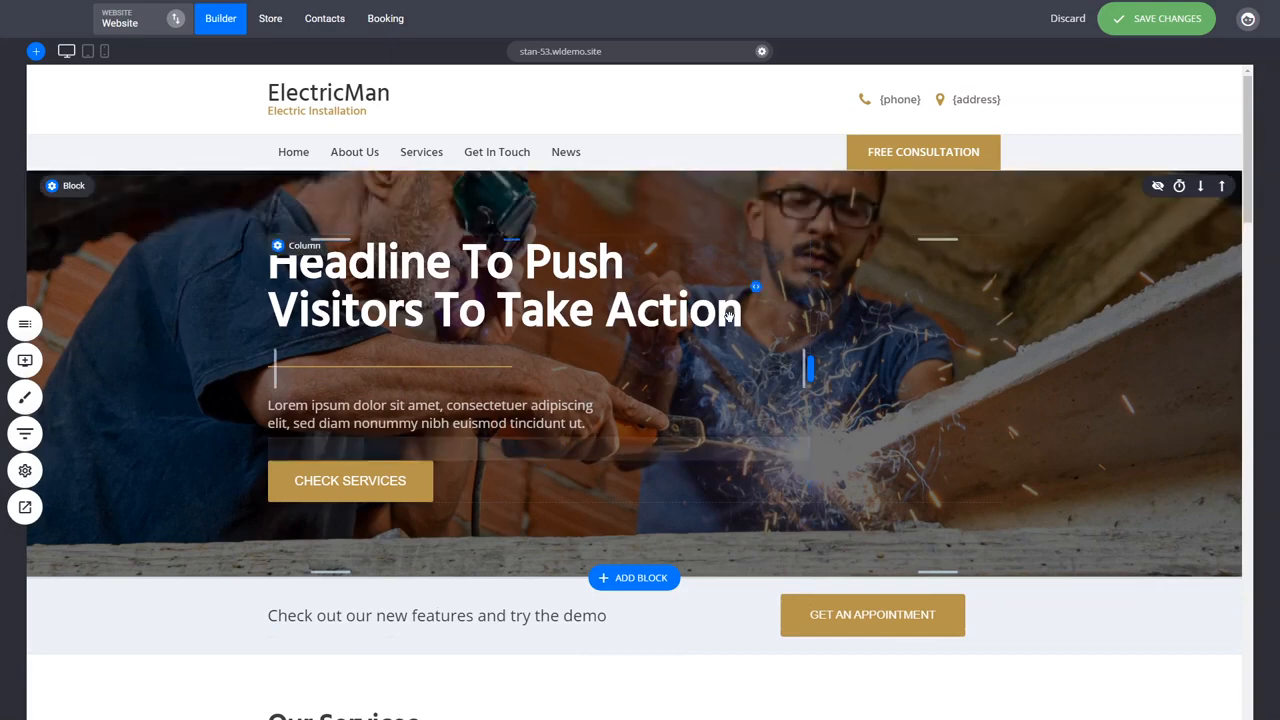
pyautogui.moveTo(490, 208); pyautogui.dragTo(490, 211)
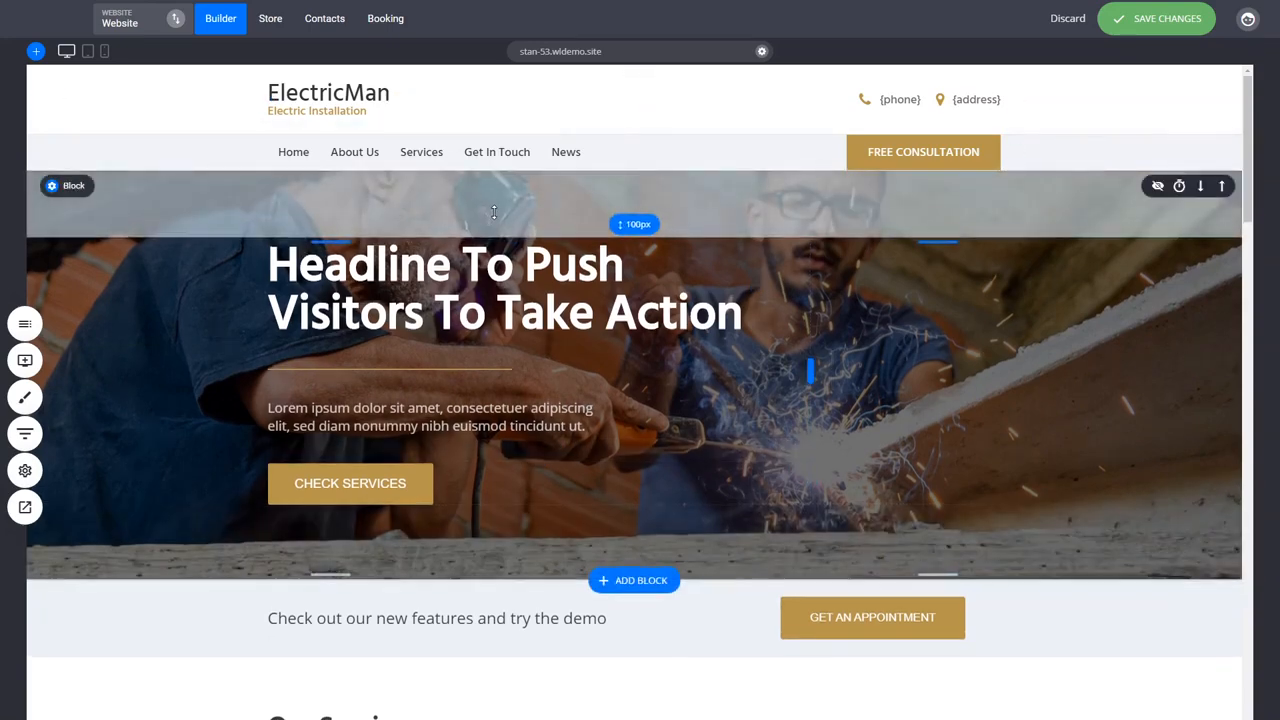
pyautogui.moveTo(506, 496); pyautogui.dragTo(506, 521)
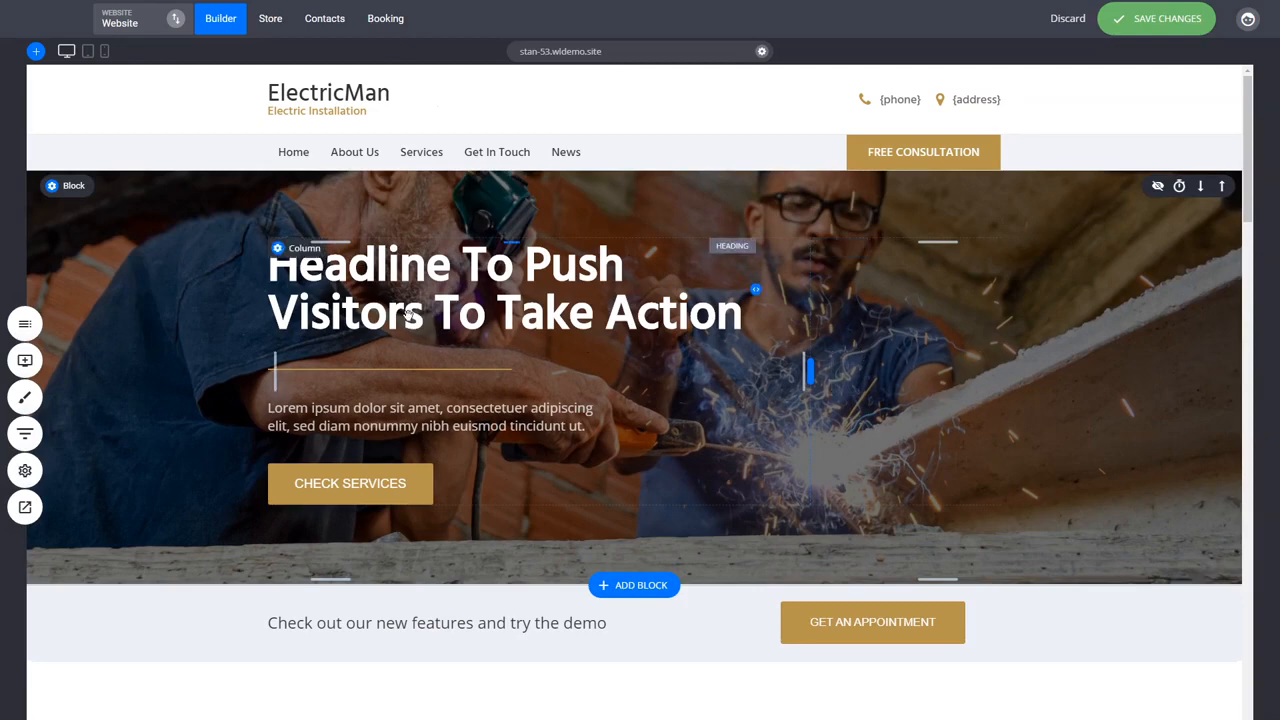
pyautogui.moveTo(472, 219); pyautogui.dragTo(476, 226)
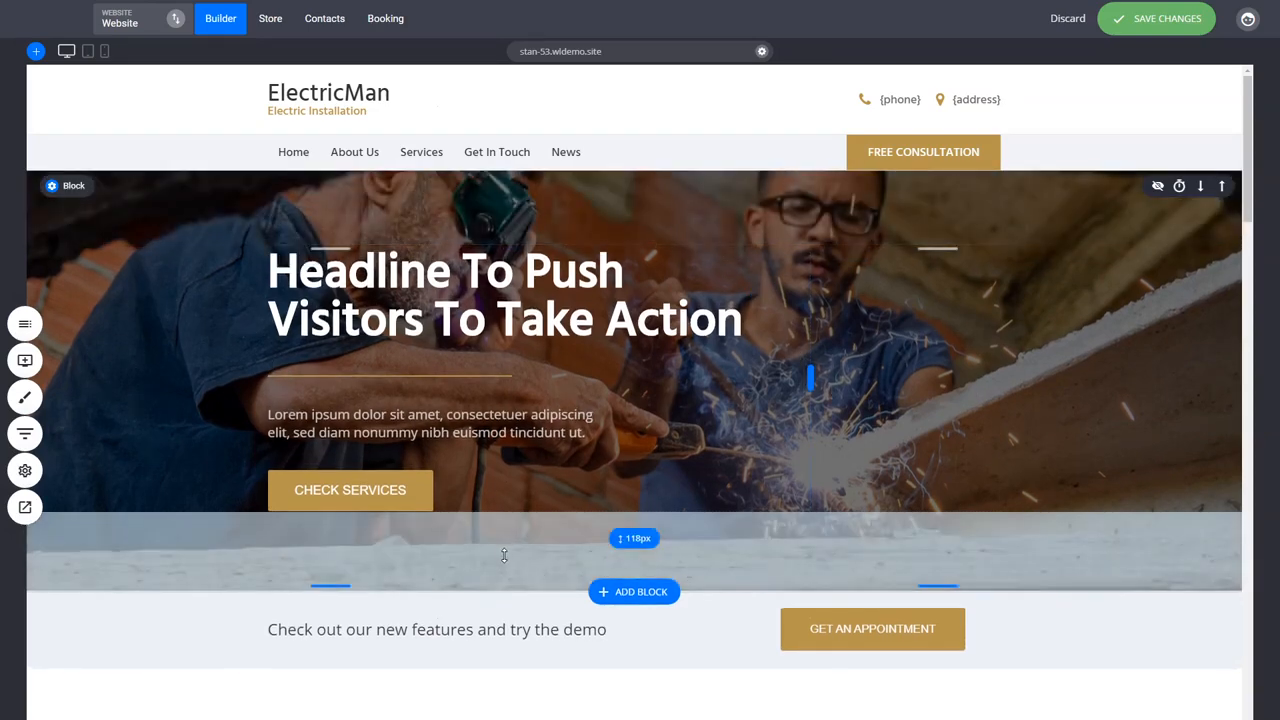
pyautogui.moveTo(505, 555); pyautogui.dragTo(505, 557)
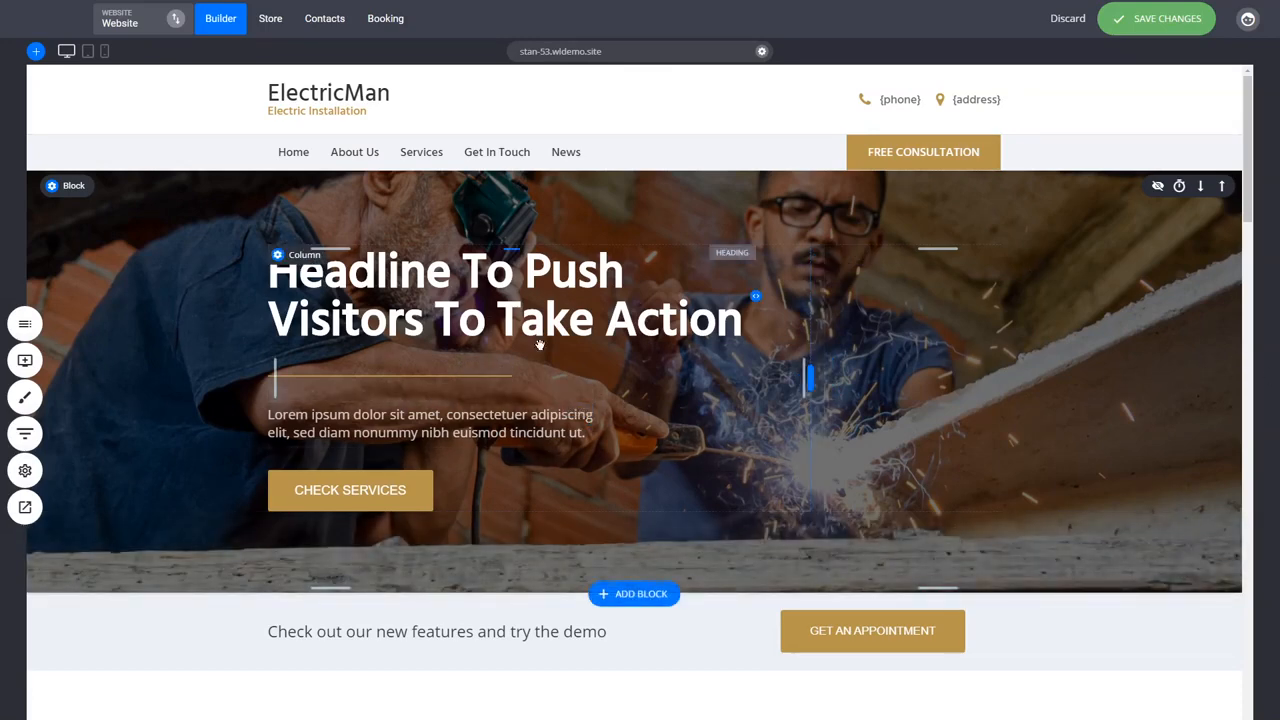
# - Try tighter and wider vertical gaps between the separator, paragraph and CHECK SERVICES button in the hero column
pyautogui.moveTo(410, 365)
pyautogui.mouseDown()
pyautogui.moveTo(409, 350)
pyautogui.moveTo(398, 366)
pyautogui.mouseUp()
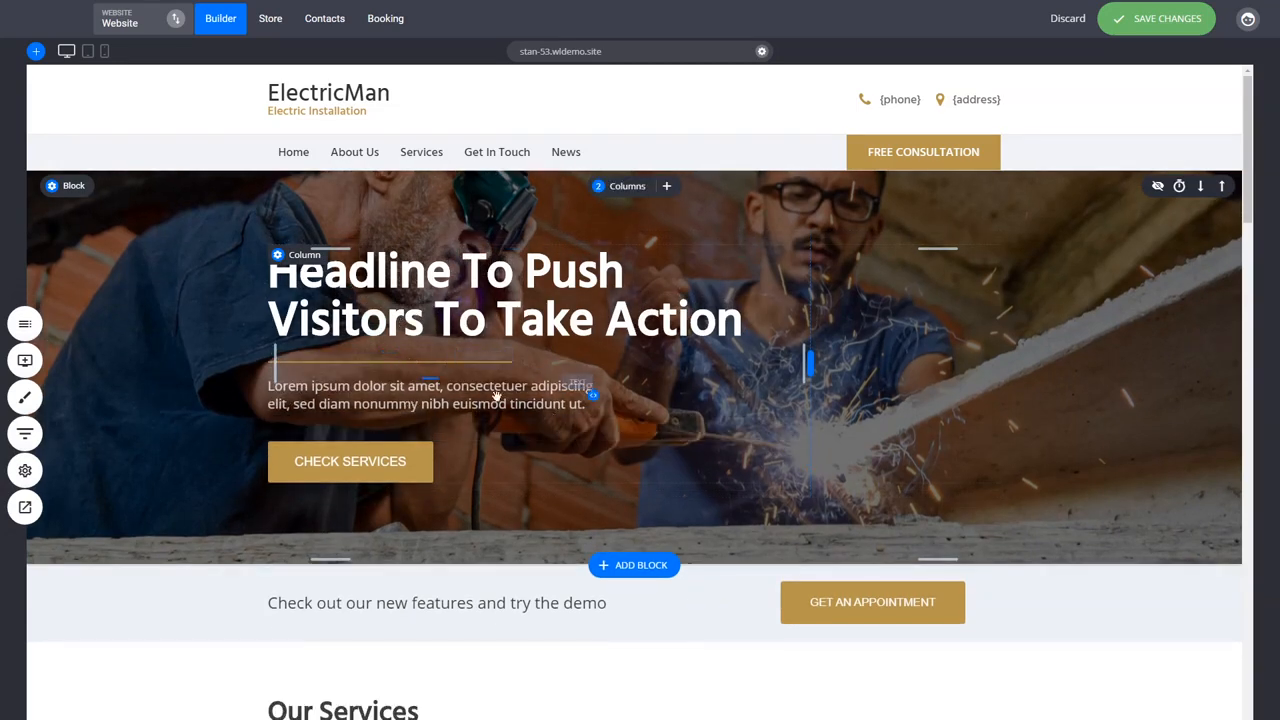
pyautogui.moveTo(438, 430); pyautogui.dragTo(440, 405)
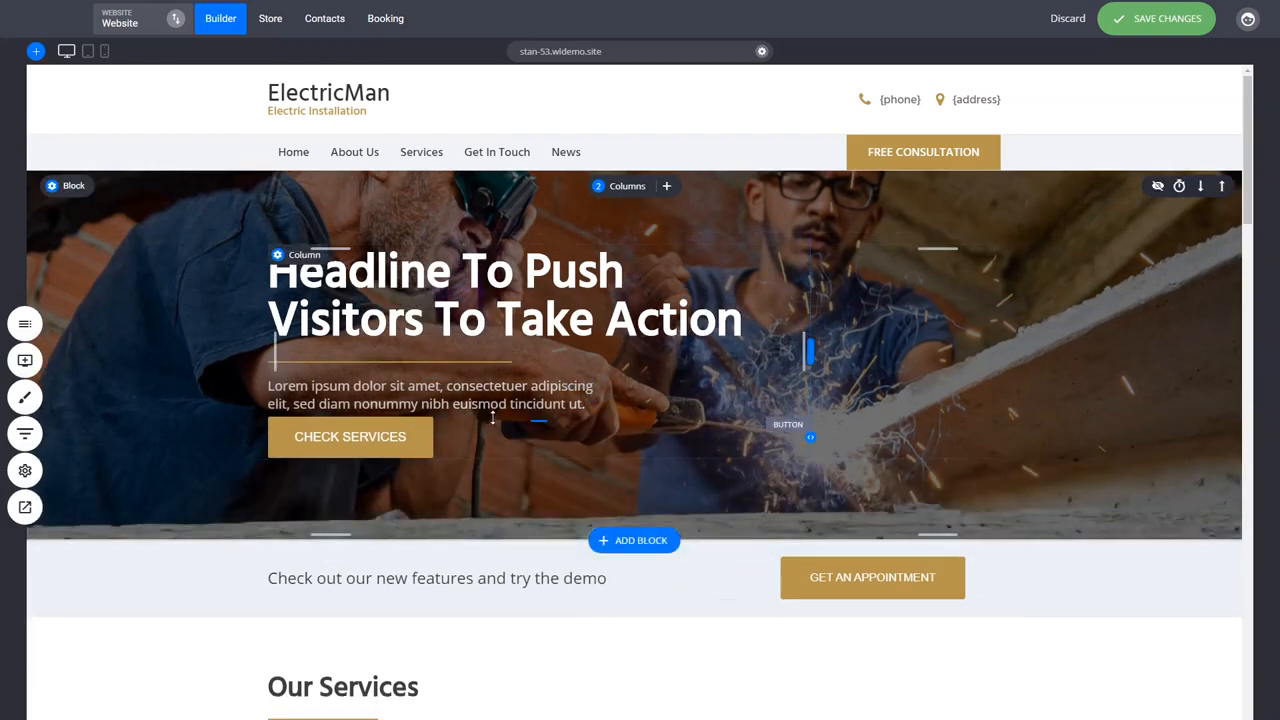
pyautogui.moveTo(487, 416); pyautogui.dragTo(490, 443)
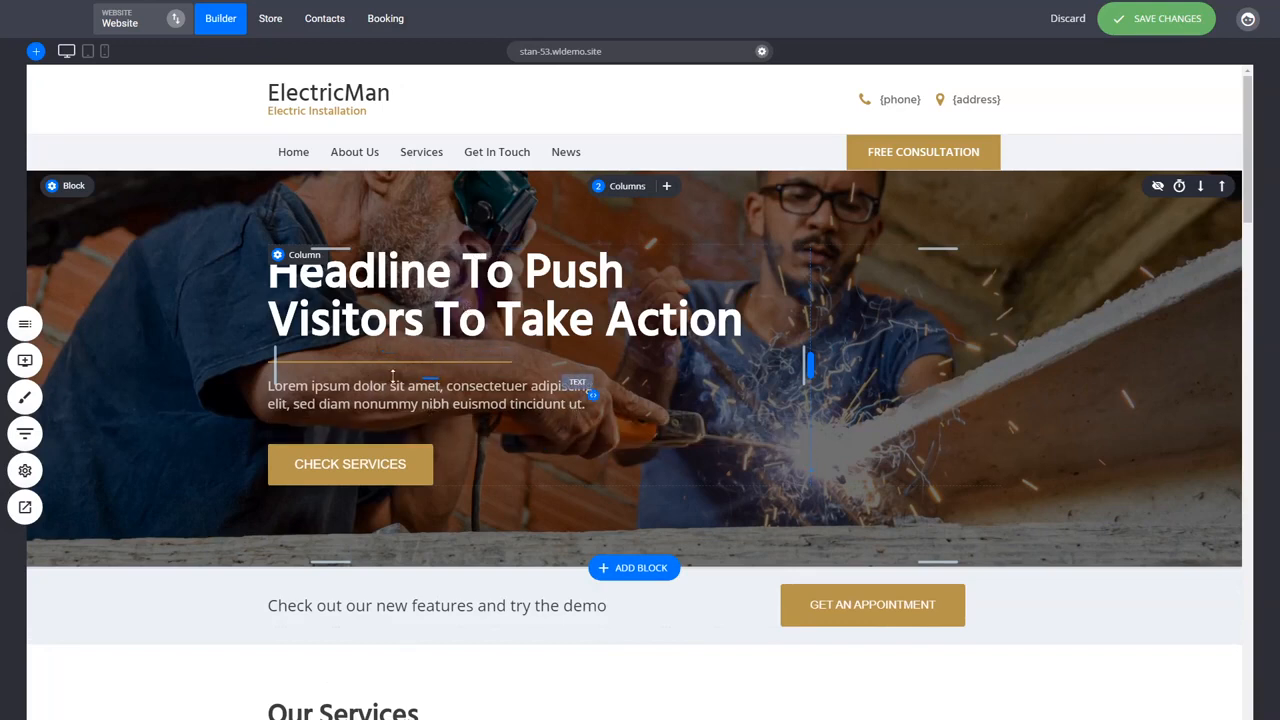
pyautogui.moveTo(393, 376)
pyautogui.mouseDown()
pyautogui.moveTo(393, 387)
pyautogui.moveTo(395, 369)
pyautogui.mouseUp()
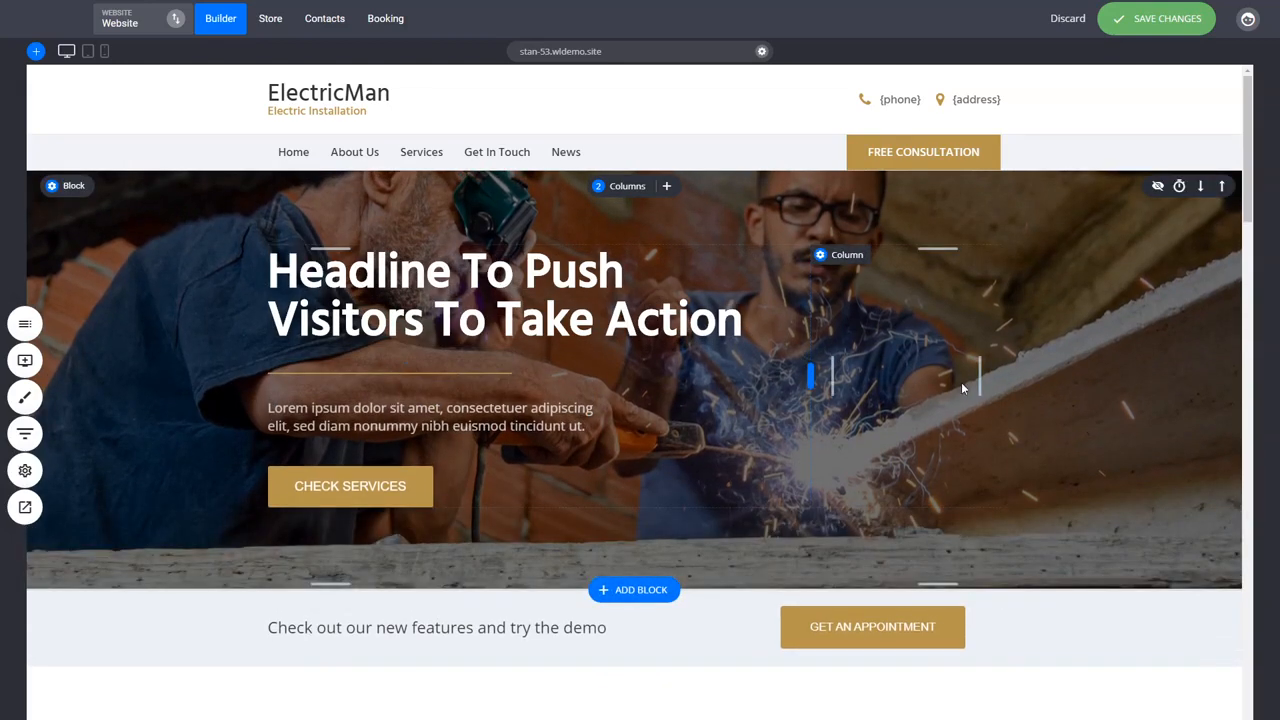
# - Increase the top spacing of the "Our Services" heading block to about 83 px
pyautogui.scroll(-2, 1005, 392)
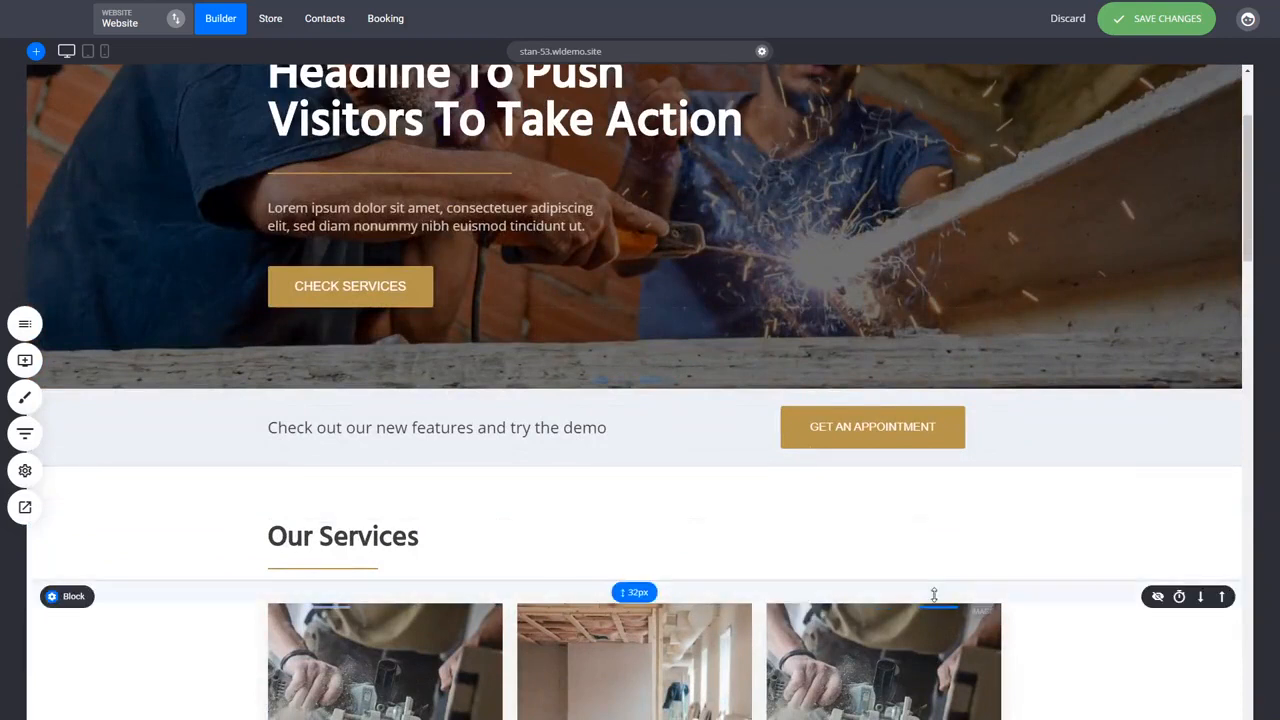
pyautogui.moveTo(571, 504); pyautogui.dragTo(580, 508)
pyautogui.moveTo(679, 503); pyautogui.dragTo(686, 509)
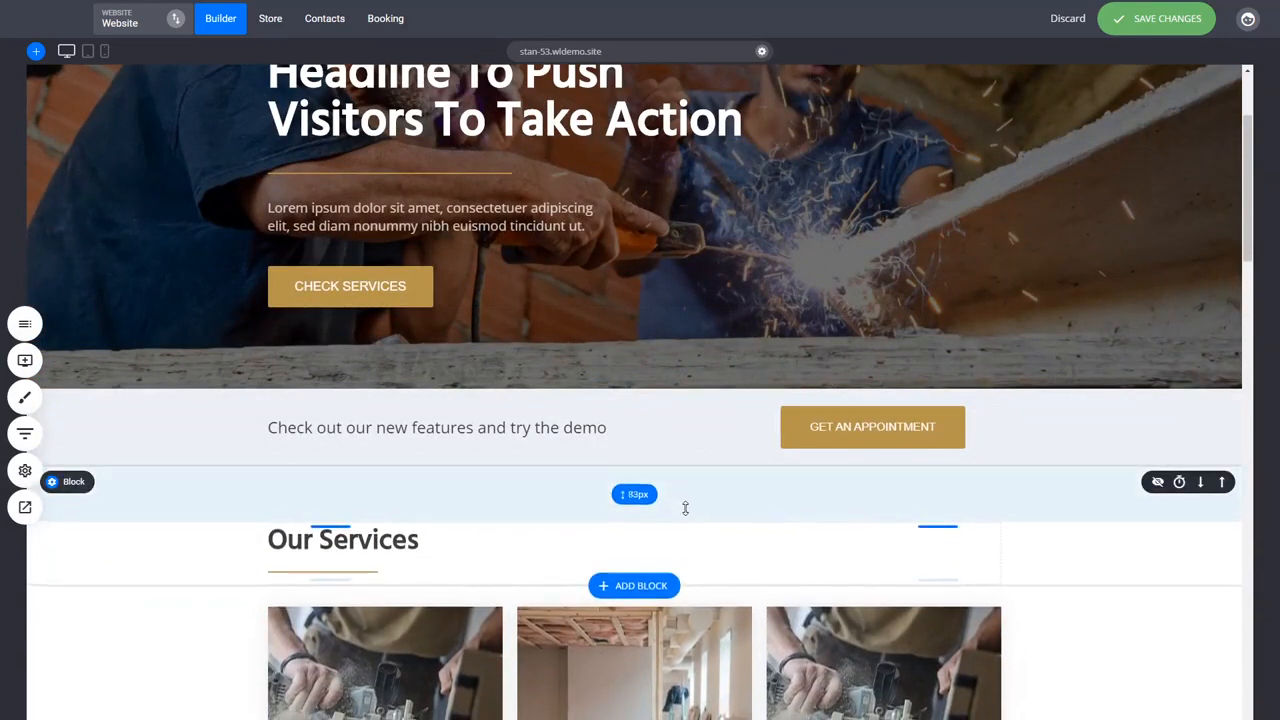
# - Adjust the spacing above the "Service One" titles in the first and third service cards to about 24 px
pyautogui.scroll(-3, 742, 504)
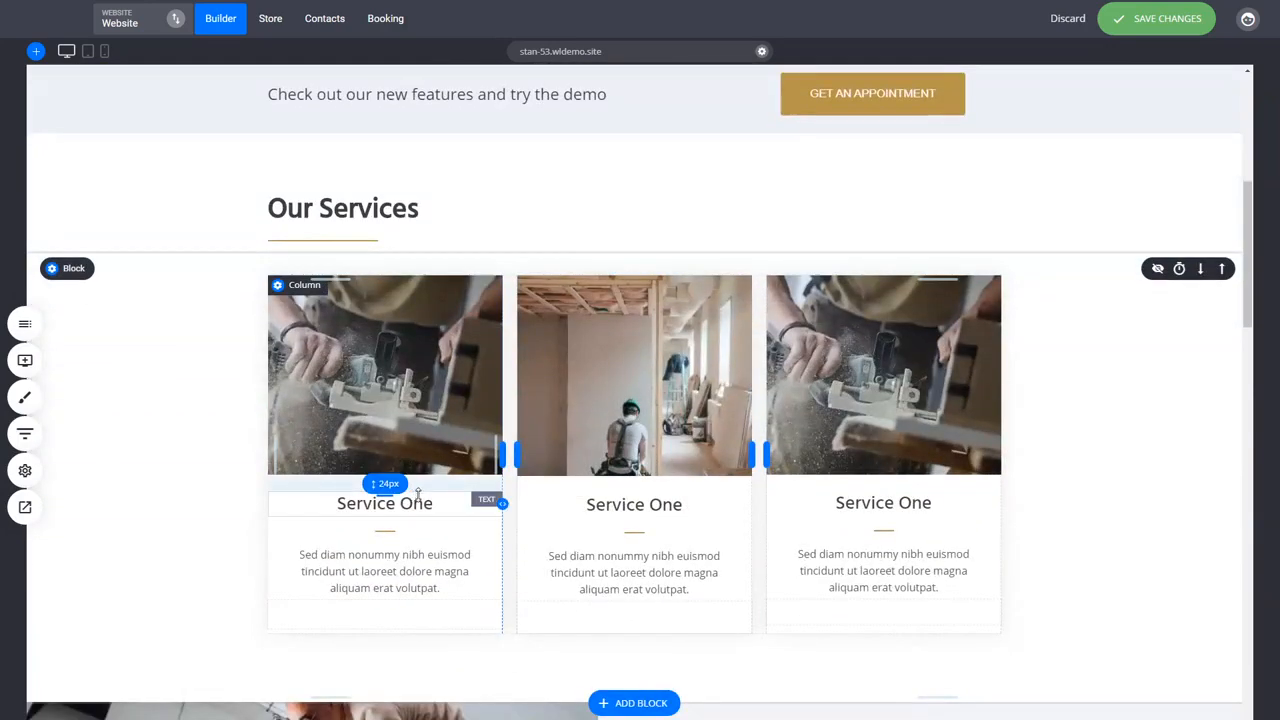
pyautogui.moveTo(418, 490); pyautogui.dragTo(400, 455)
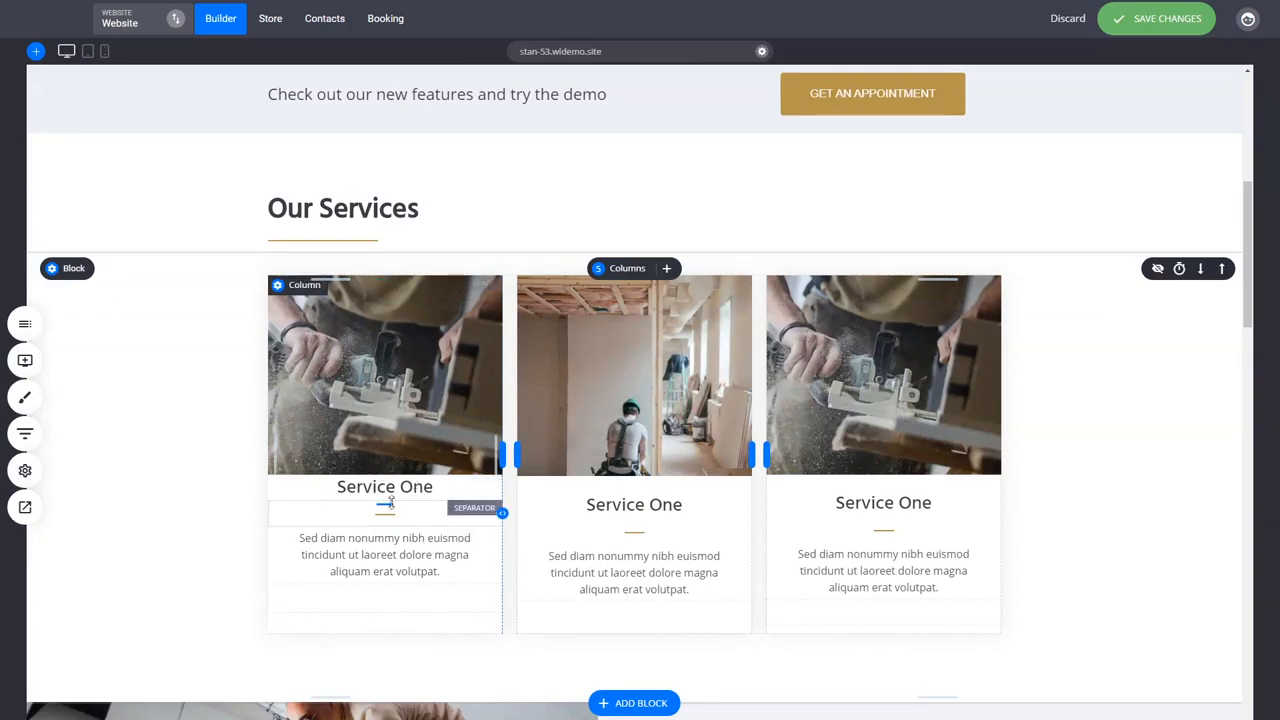
pyautogui.moveTo(432, 478); pyautogui.dragTo(422, 496)
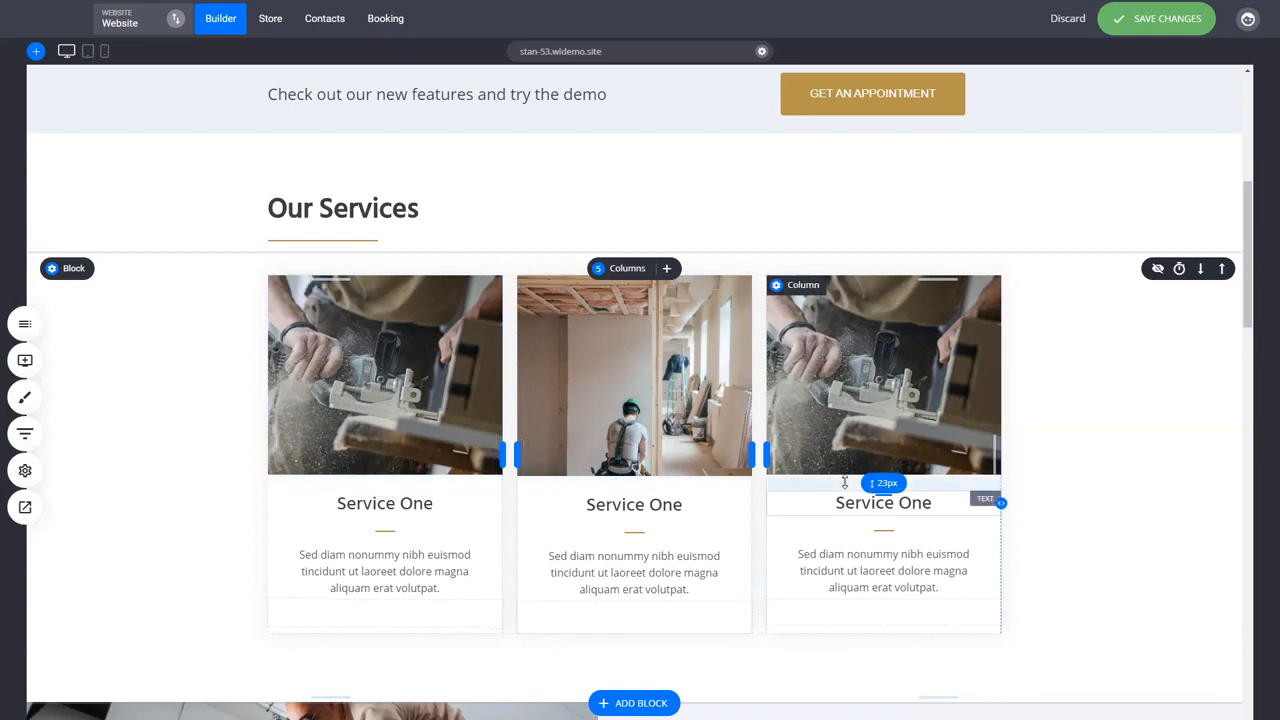
pyautogui.moveTo(849, 481); pyautogui.dragTo(848, 482)
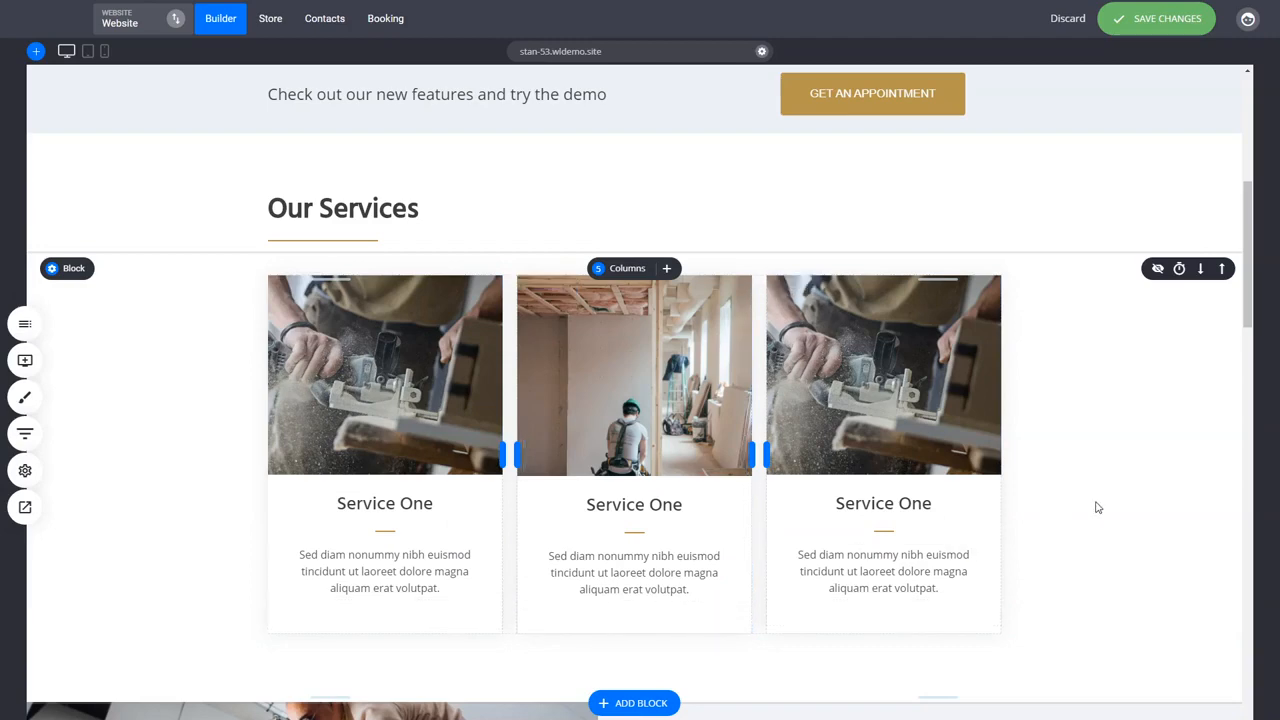
# - Browse the Call To Action and Services block templates and insert the "Impactful Section Headline" block below the service cards
pyautogui.scroll(-3, 1097, 507)
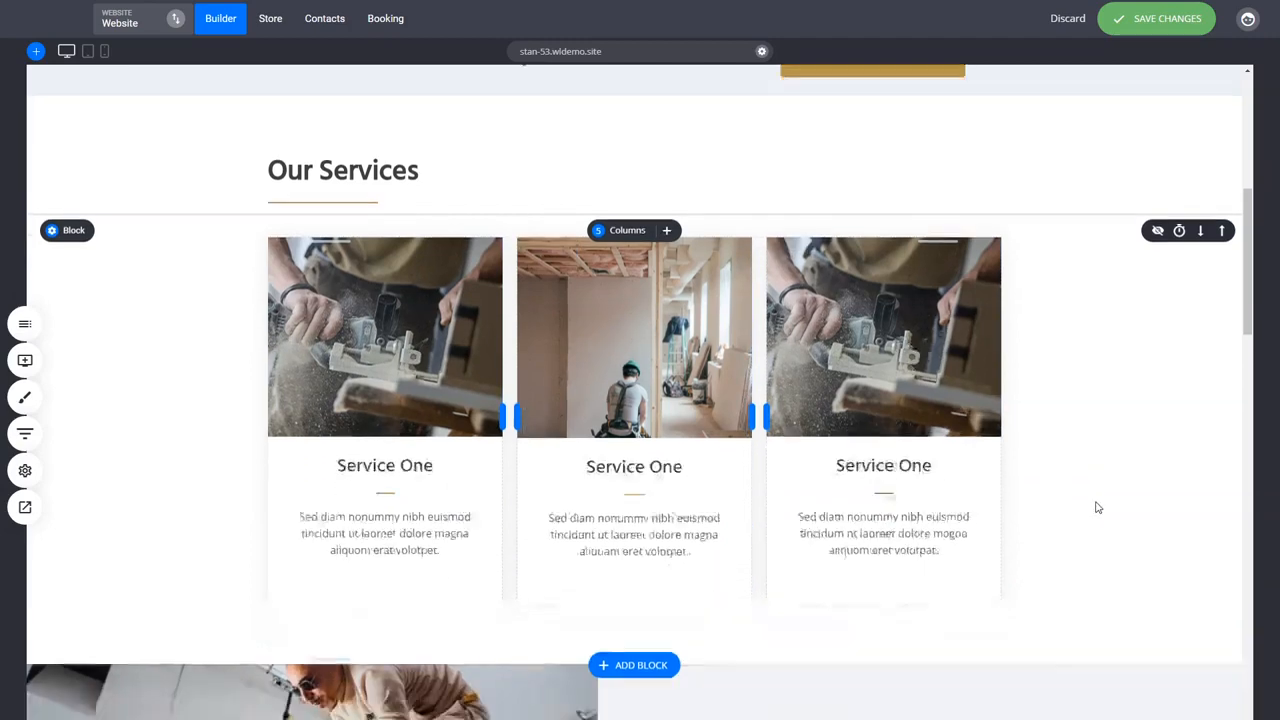
pyautogui.click(649, 572)
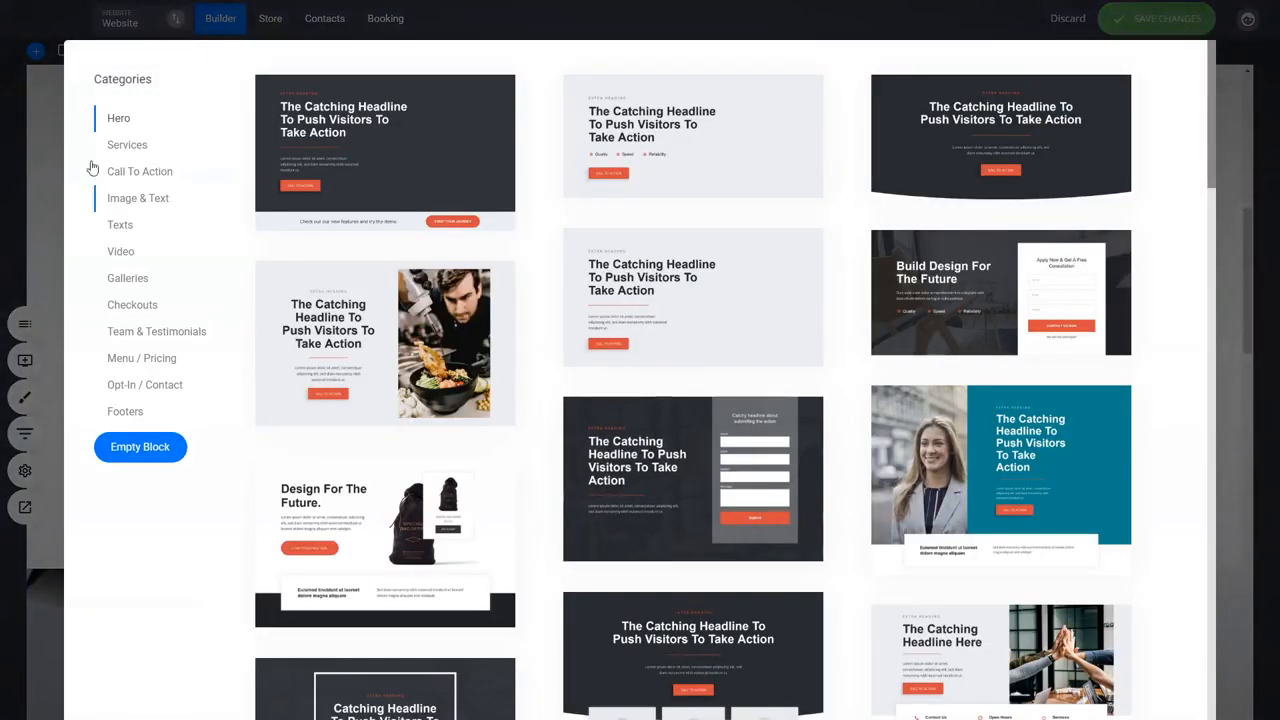
pyautogui.click(145, 176)
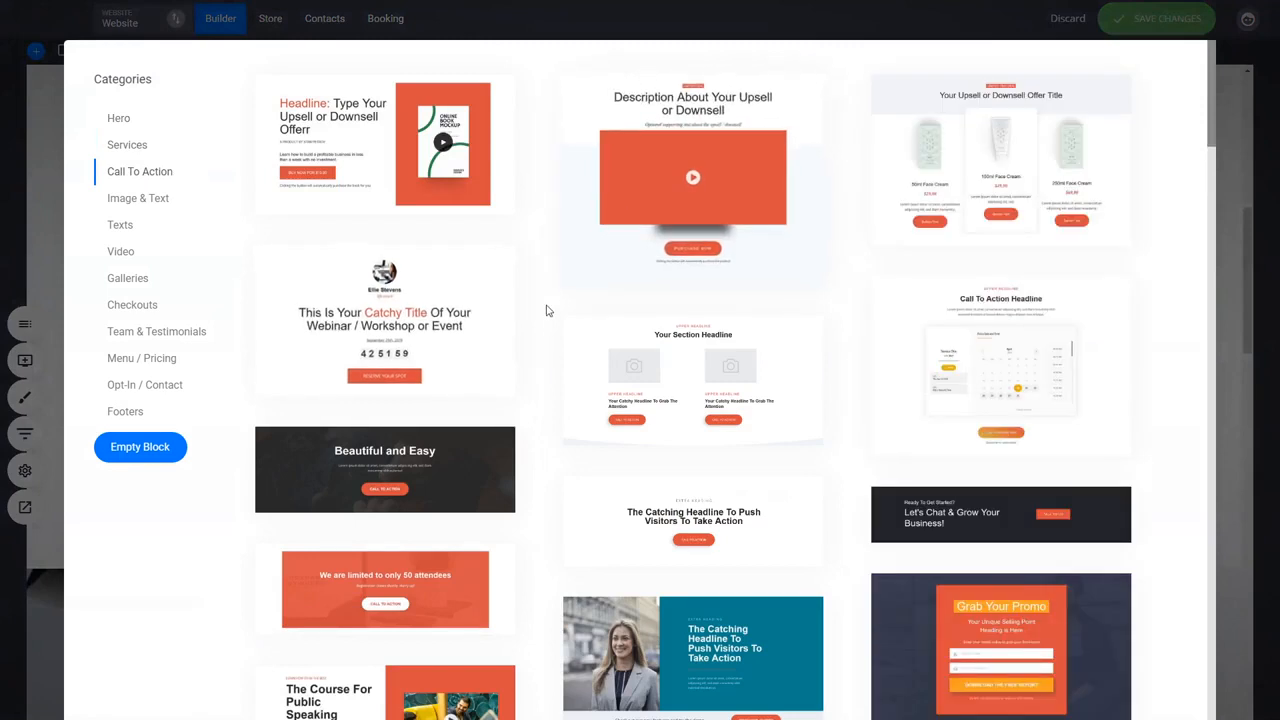
pyautogui.click(134, 153)
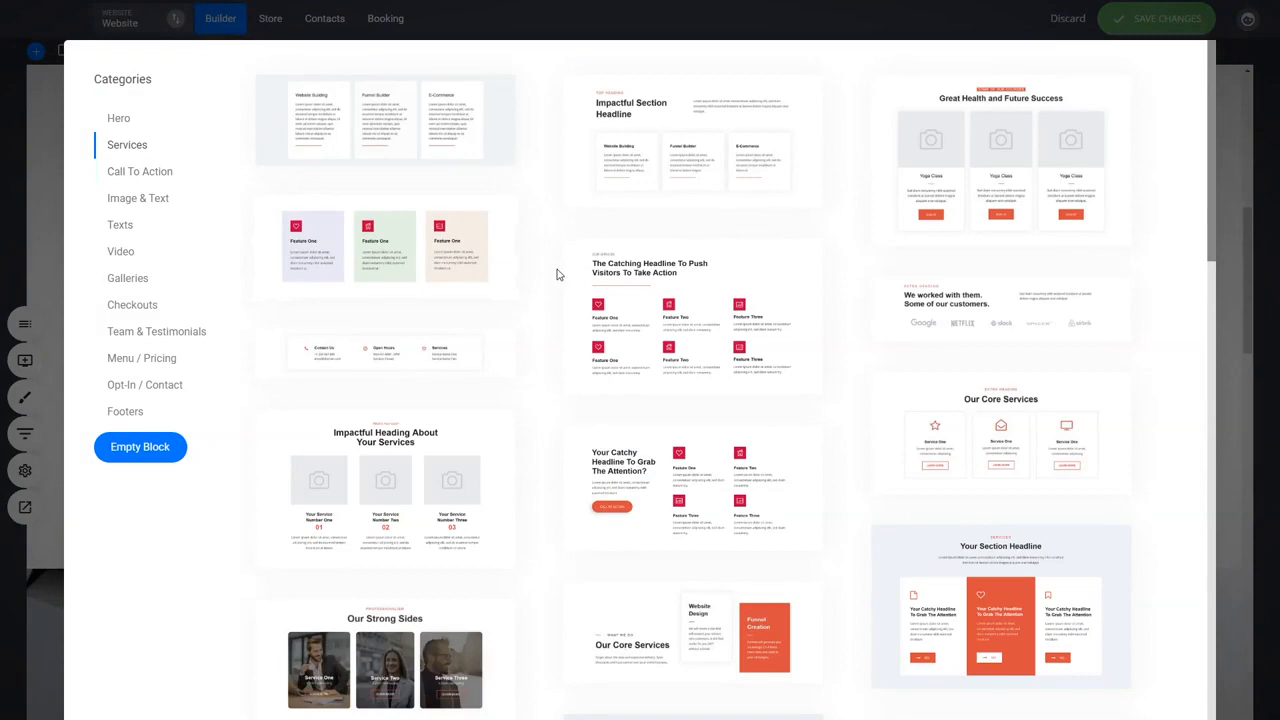
pyautogui.click(746, 157)
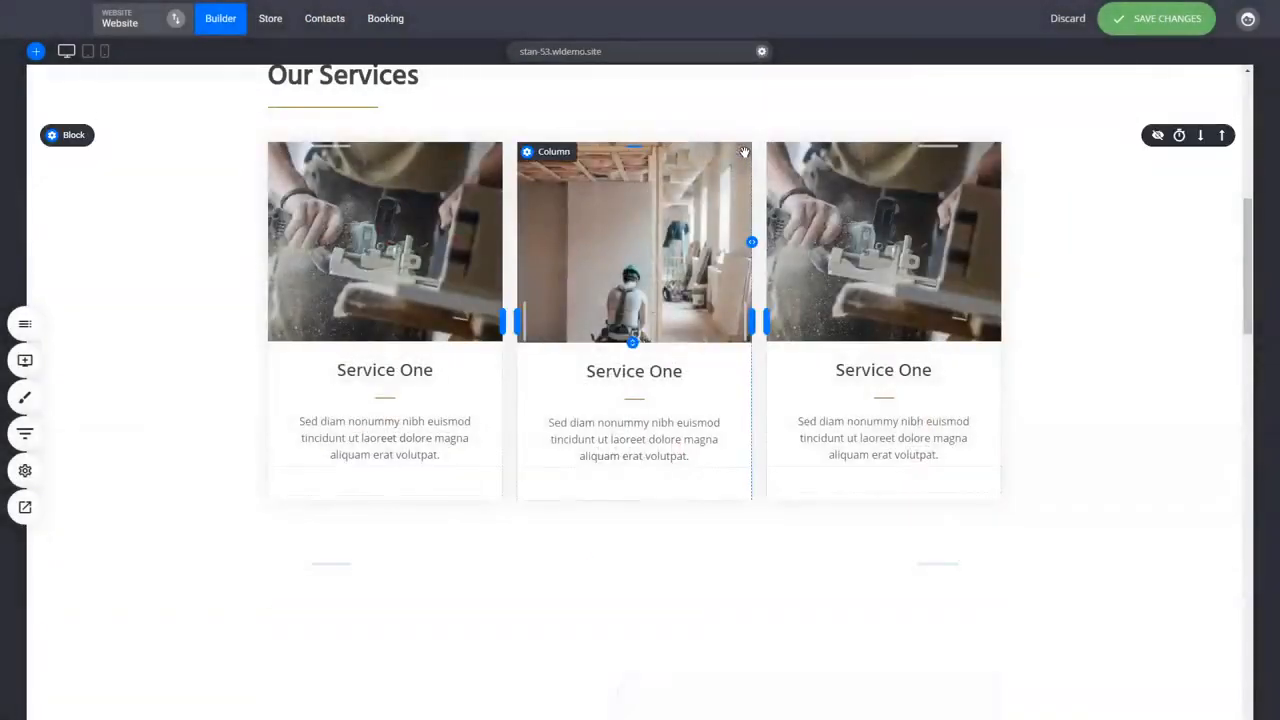
# - Adjust the spacing above the "Impactful Section Headline" block and between it and the three cards beneath it
pyautogui.scroll(-3, 1037, 489)
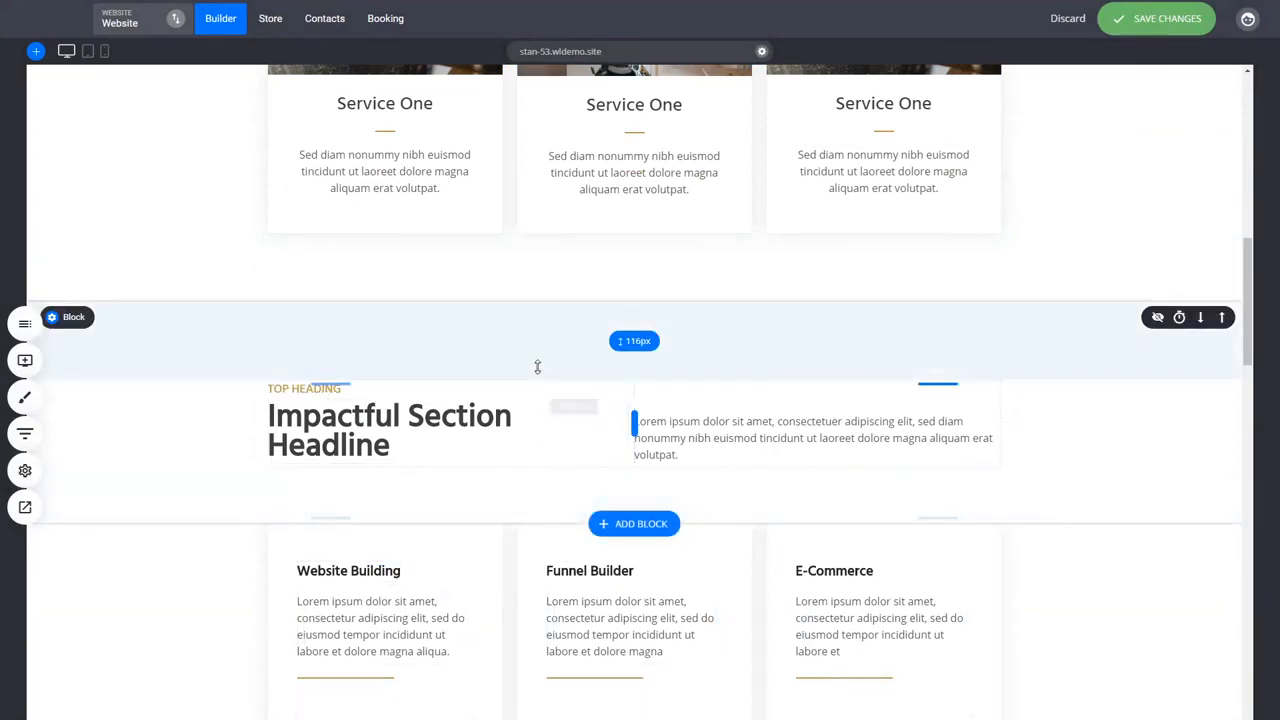
pyautogui.moveTo(537, 367); pyautogui.dragTo(540, 337)
pyautogui.moveTo(494, 463)
pyautogui.mouseDown()
pyautogui.moveTo(494, 436)
pyautogui.moveTo(497, 446)
pyautogui.mouseUp()
pyautogui.moveTo(523, 337); pyautogui.dragTo(529, 368)
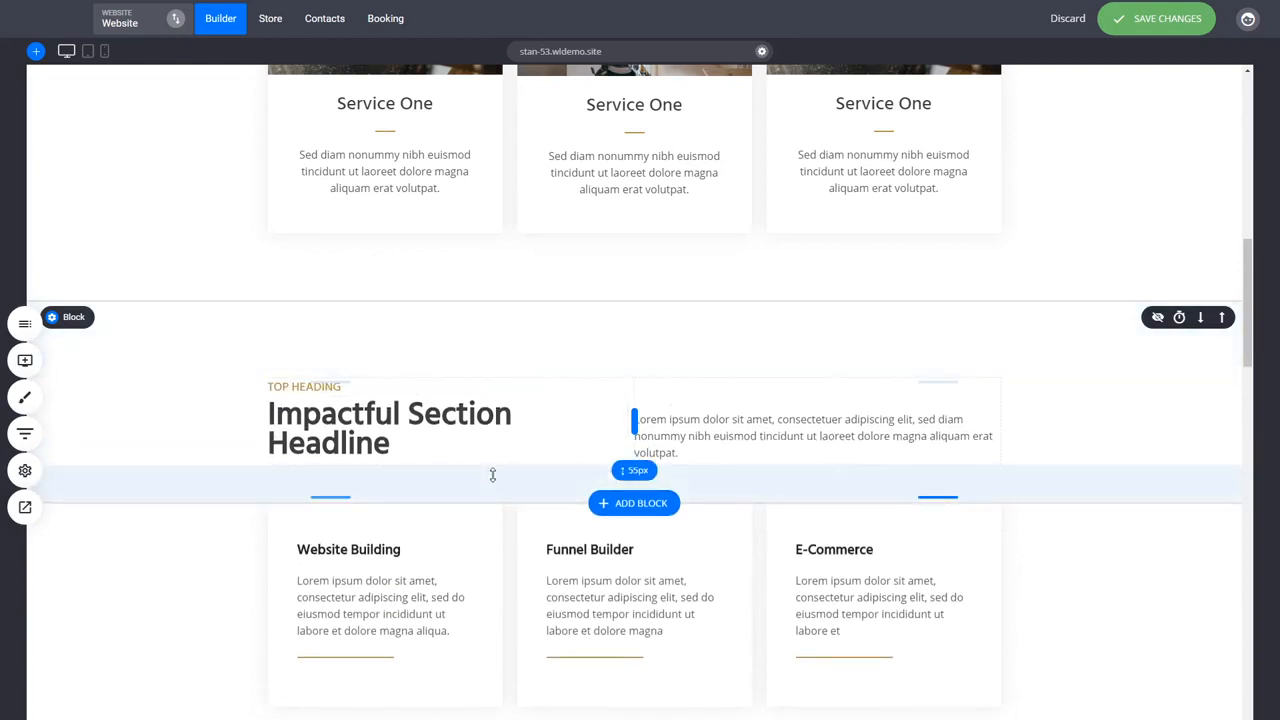
pyautogui.moveTo(492, 474); pyautogui.dragTo(492, 437)
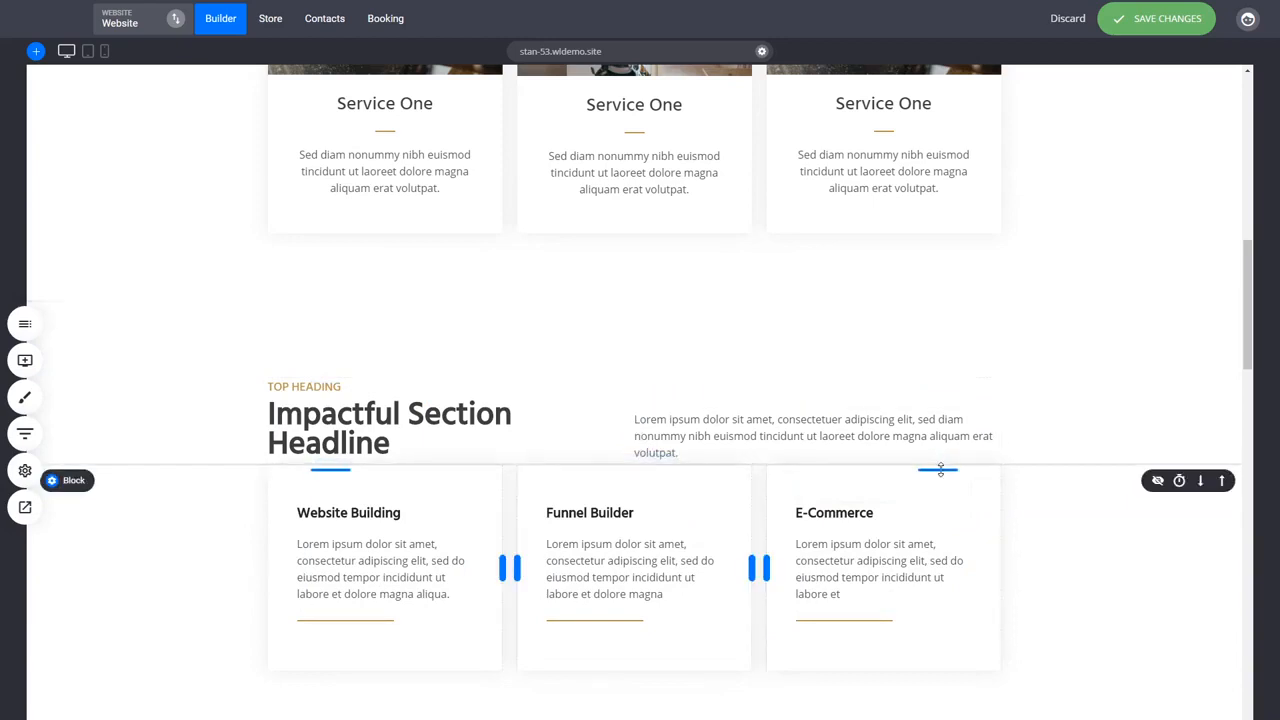
pyautogui.moveTo(940, 470); pyautogui.dragTo(943, 500)
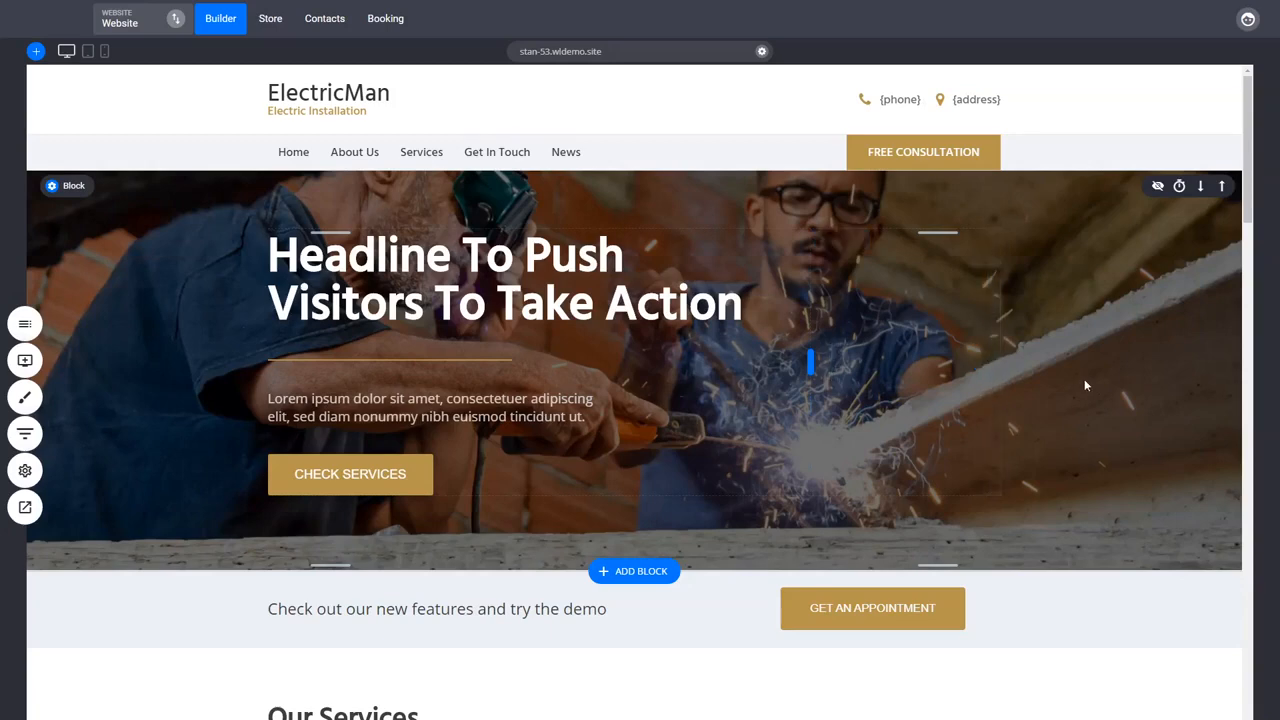
pyautogui.scroll(-5, 892, 421)
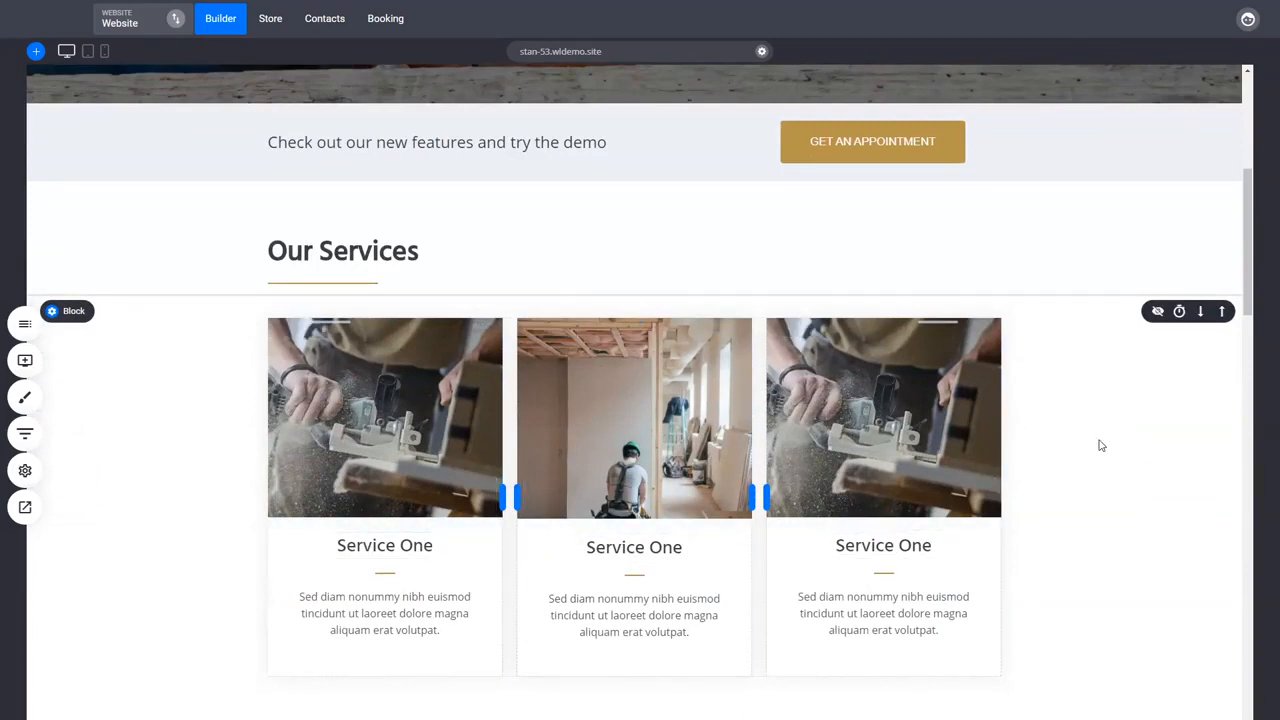
pyautogui.scroll(4, 145, 510)
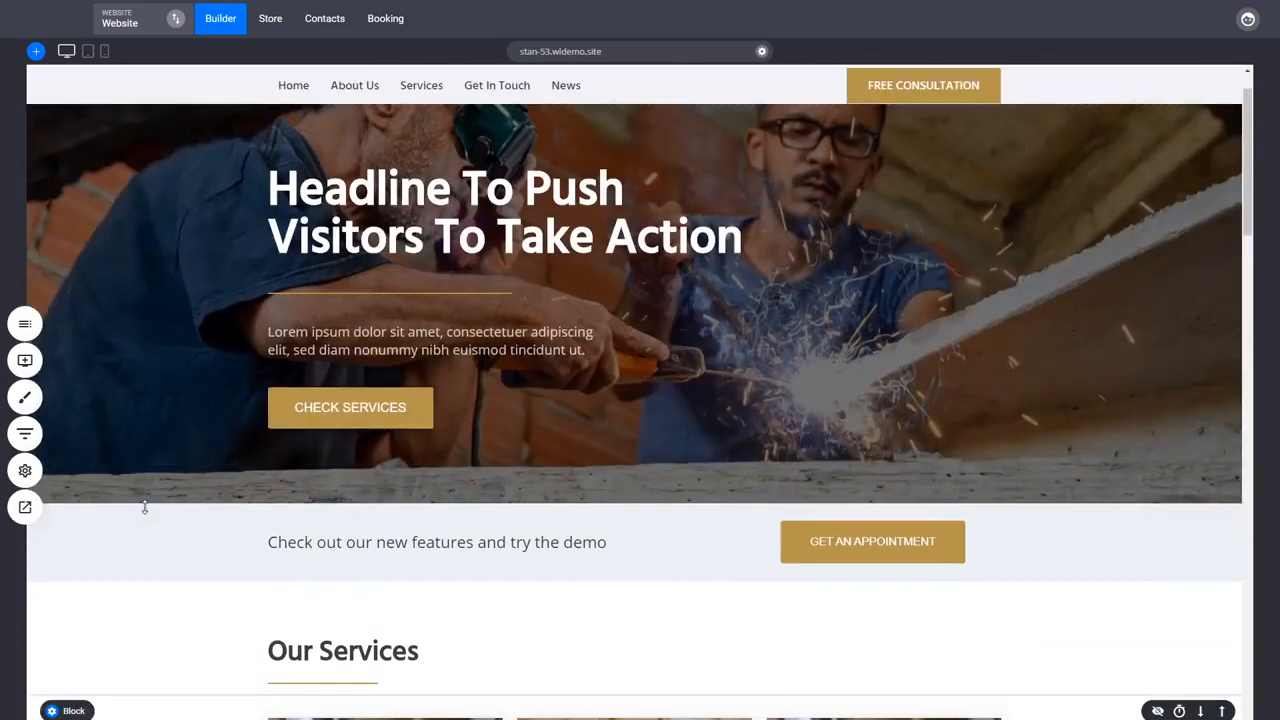
pyautogui.scroll(1, 145, 508)
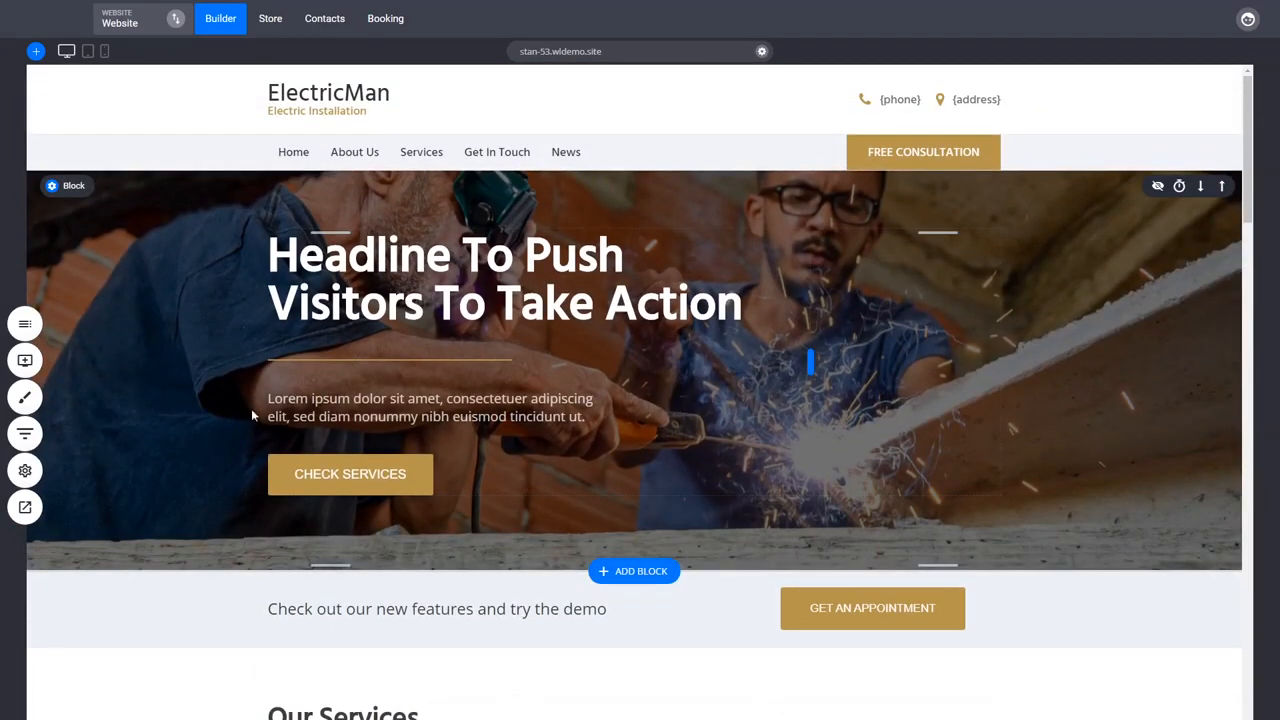
# - Open the global styling settings and view the fonts enabled for the website
pyautogui.click(22, 398)
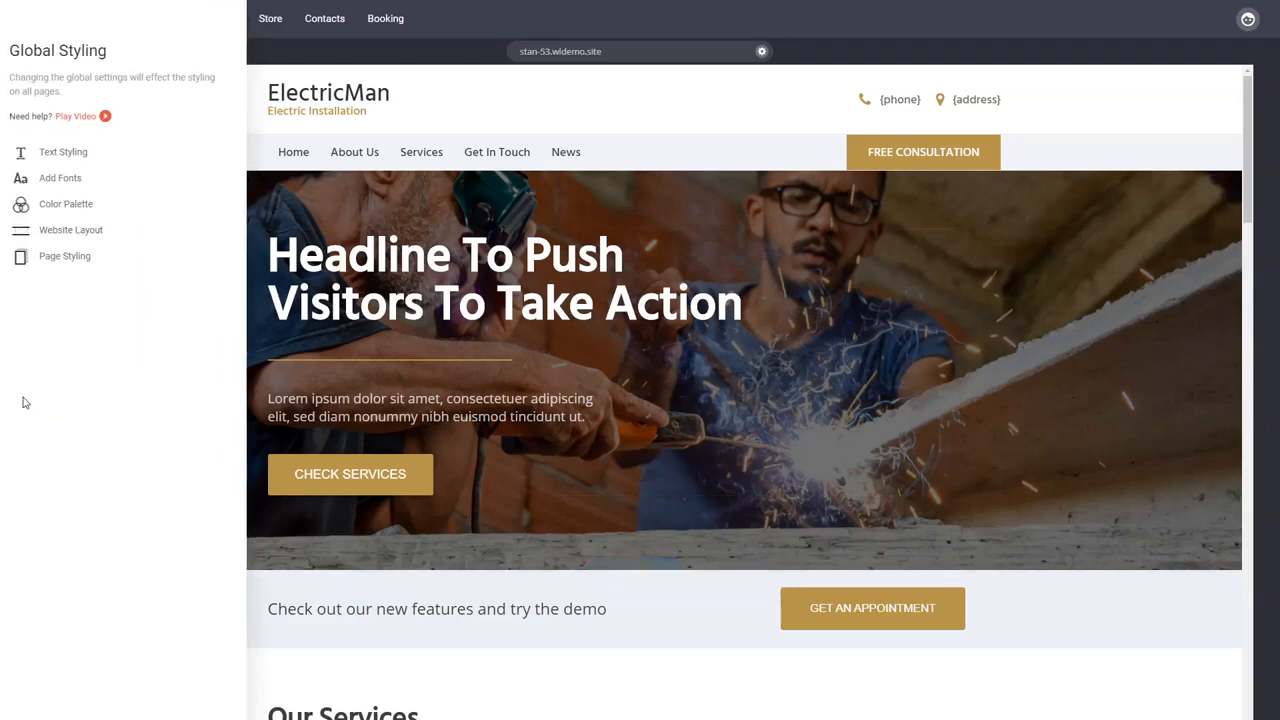
pyautogui.click(93, 180)
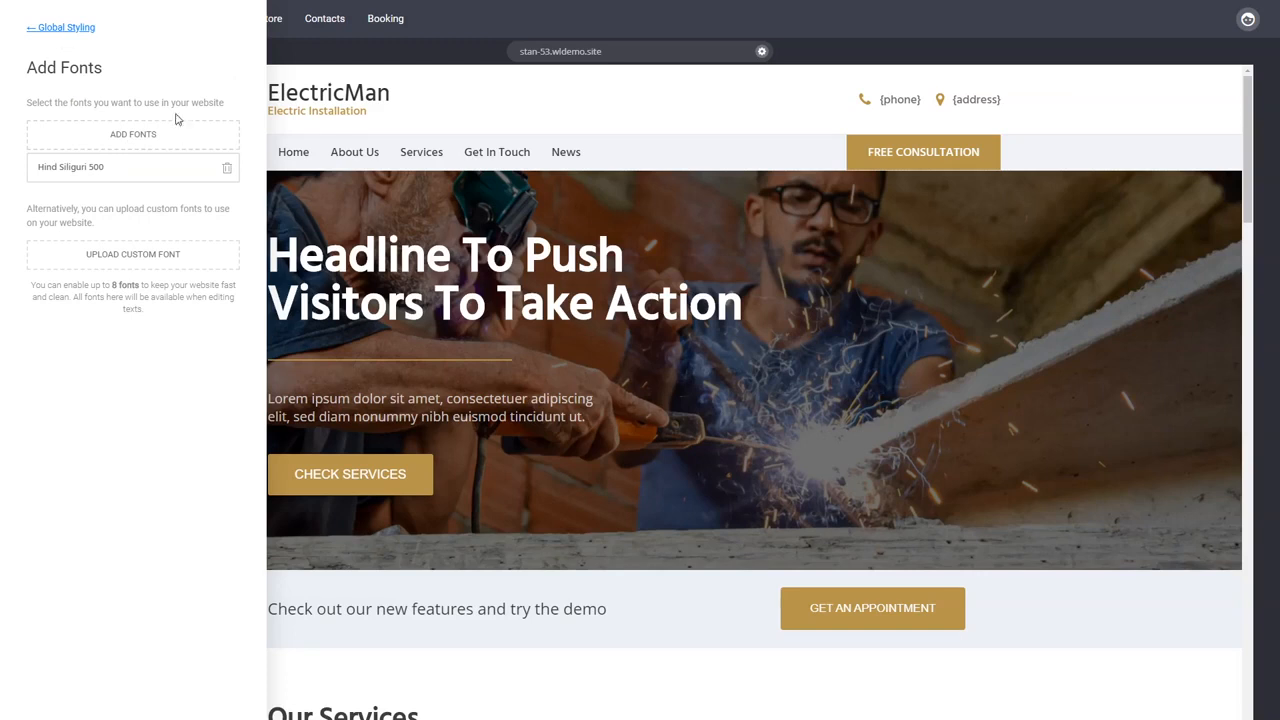
pyautogui.click(80, 29)
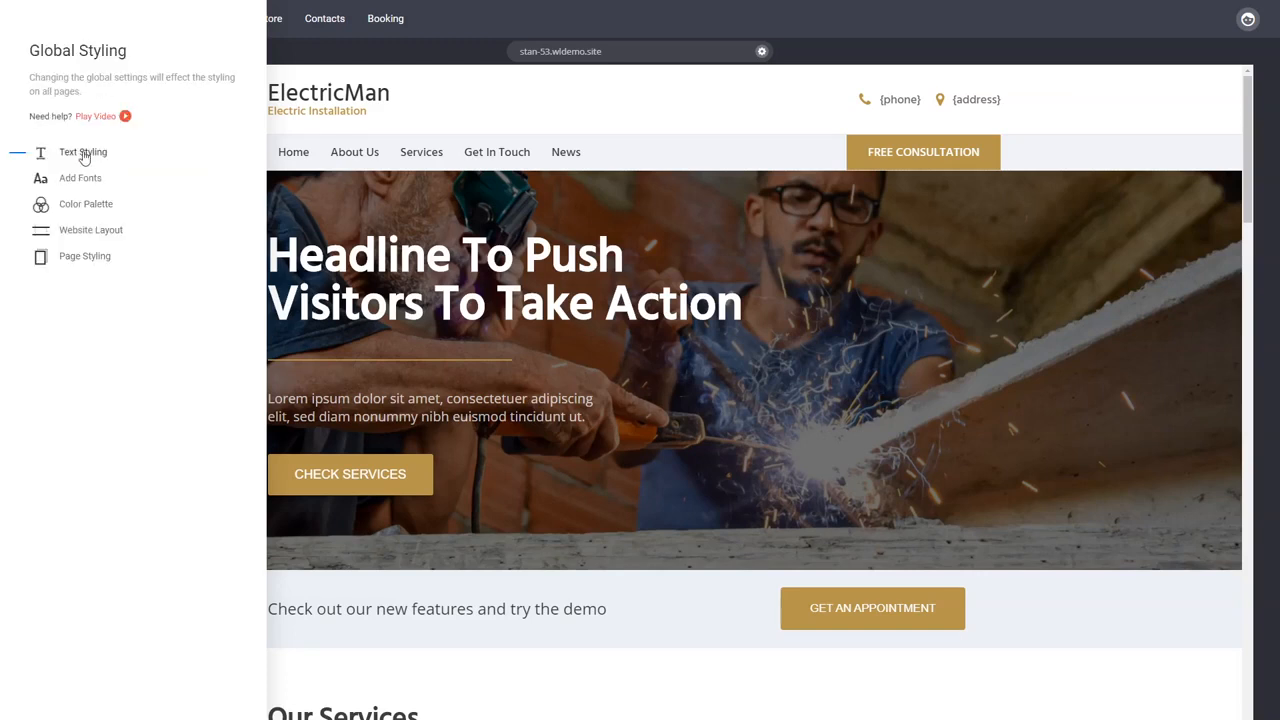
# - View the global text styles and open the Heading 1 font settings
pyautogui.click(84, 155)
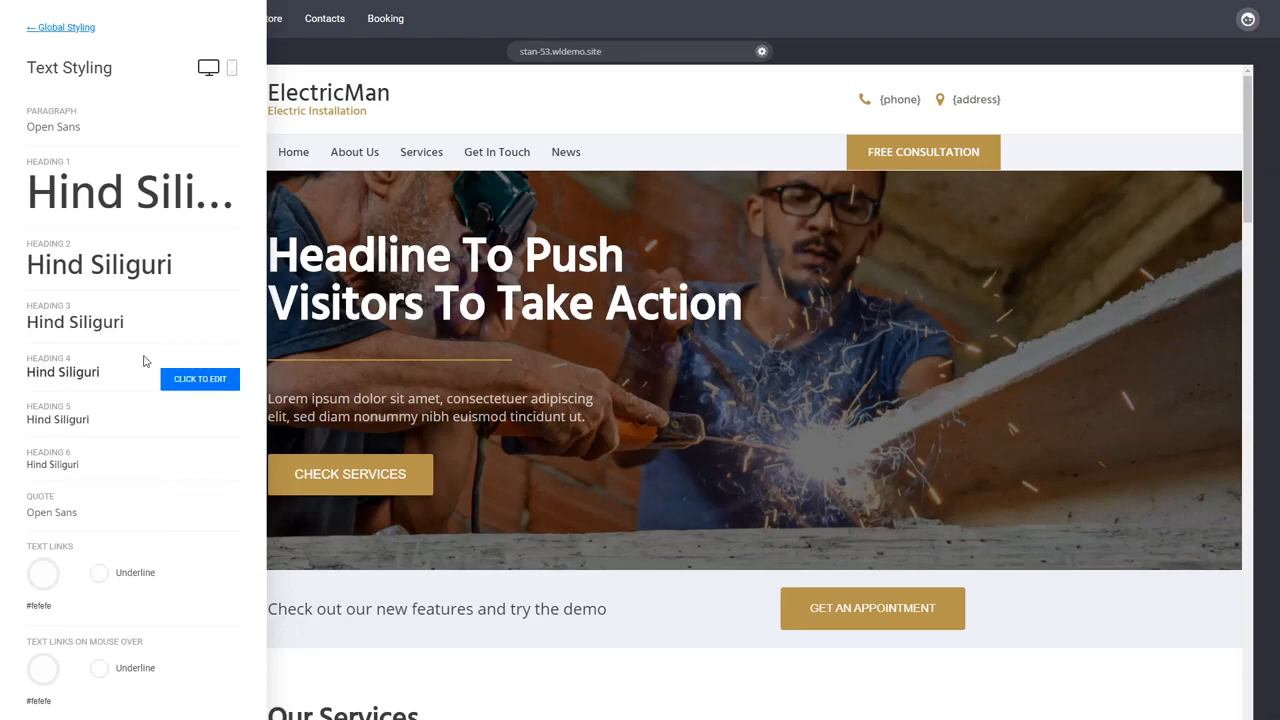
pyautogui.click(105, 200)
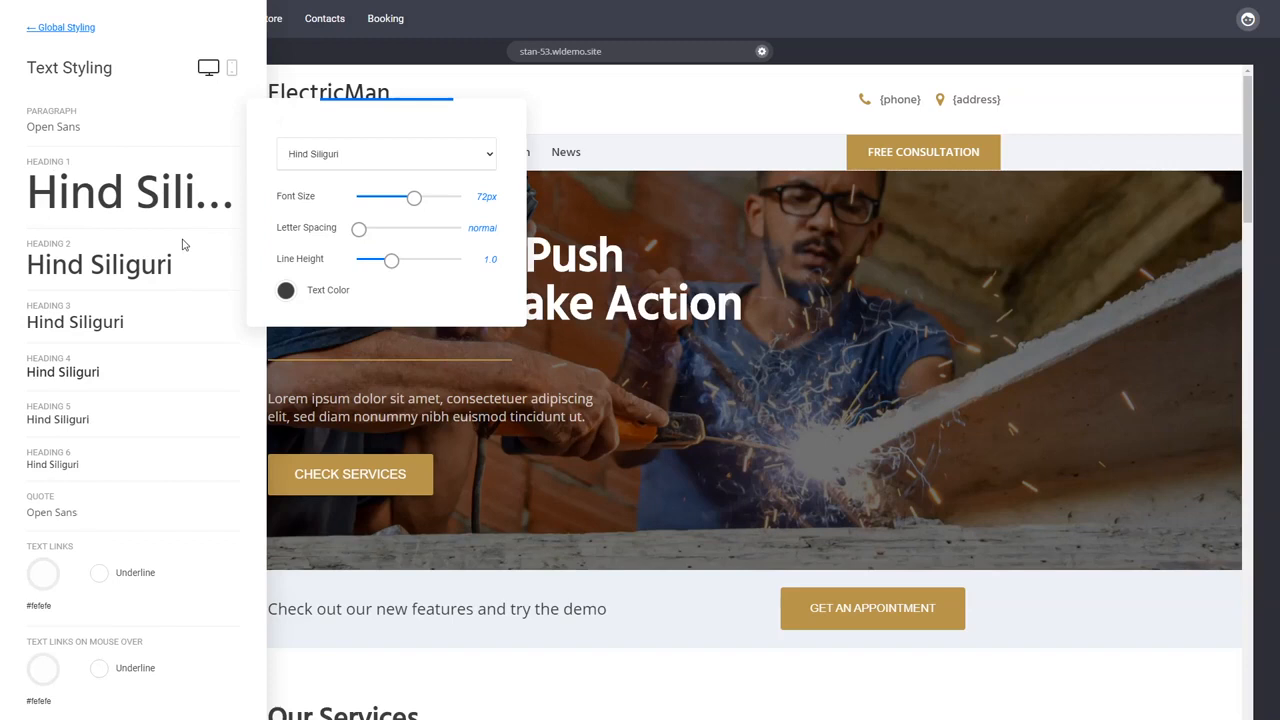
# - Set the global Heading 1 font size to 74px
pyautogui.click(195, 340)
pyautogui.moveTo(52, 524)
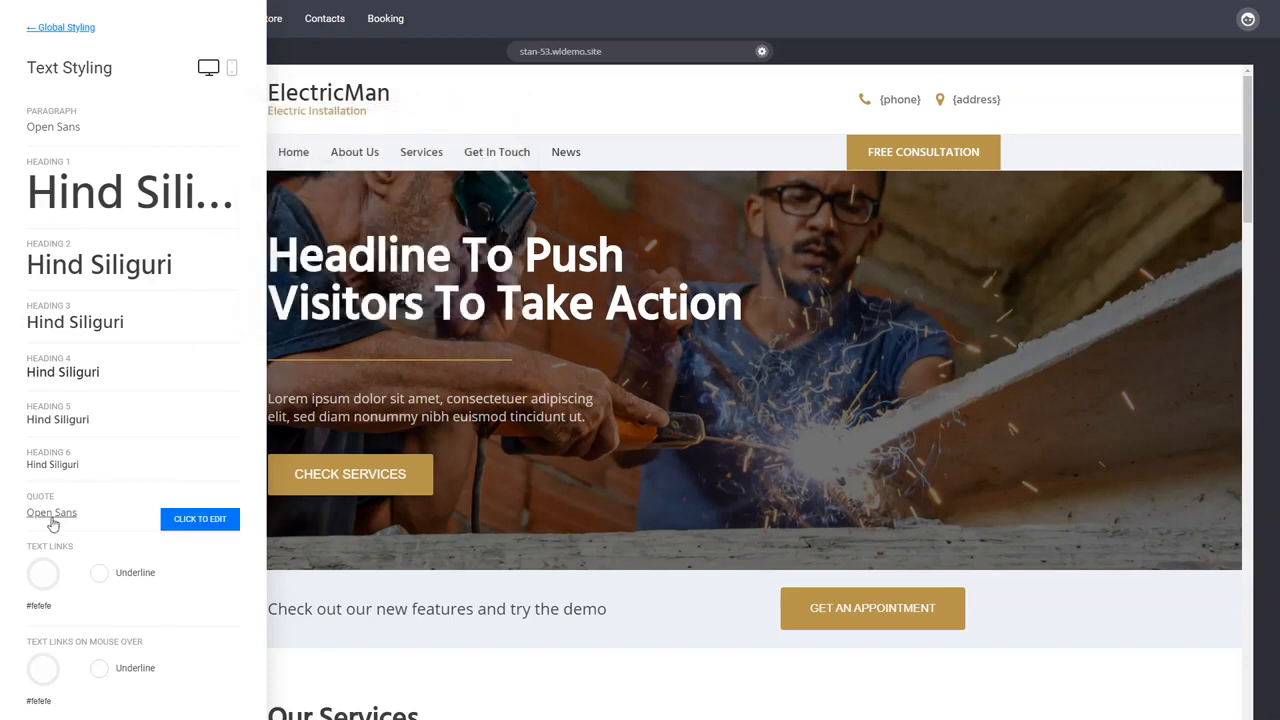
pyautogui.moveTo(62, 127)
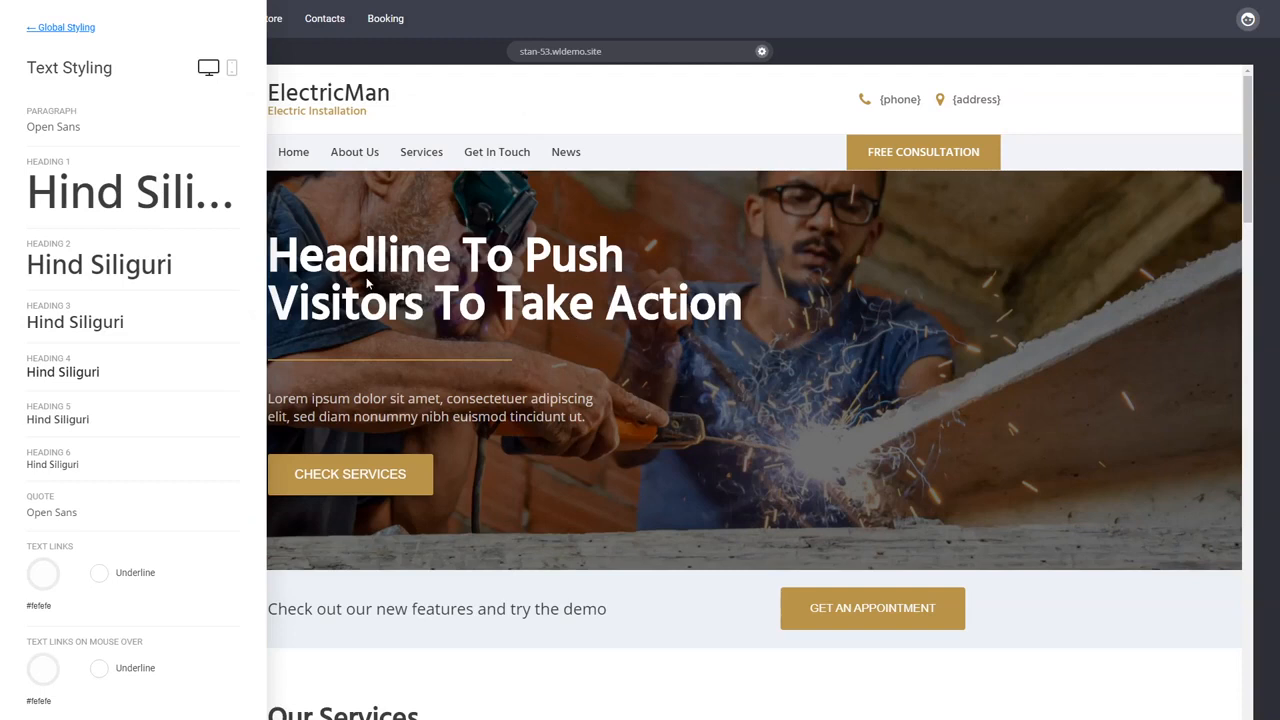
pyautogui.click(200, 212)
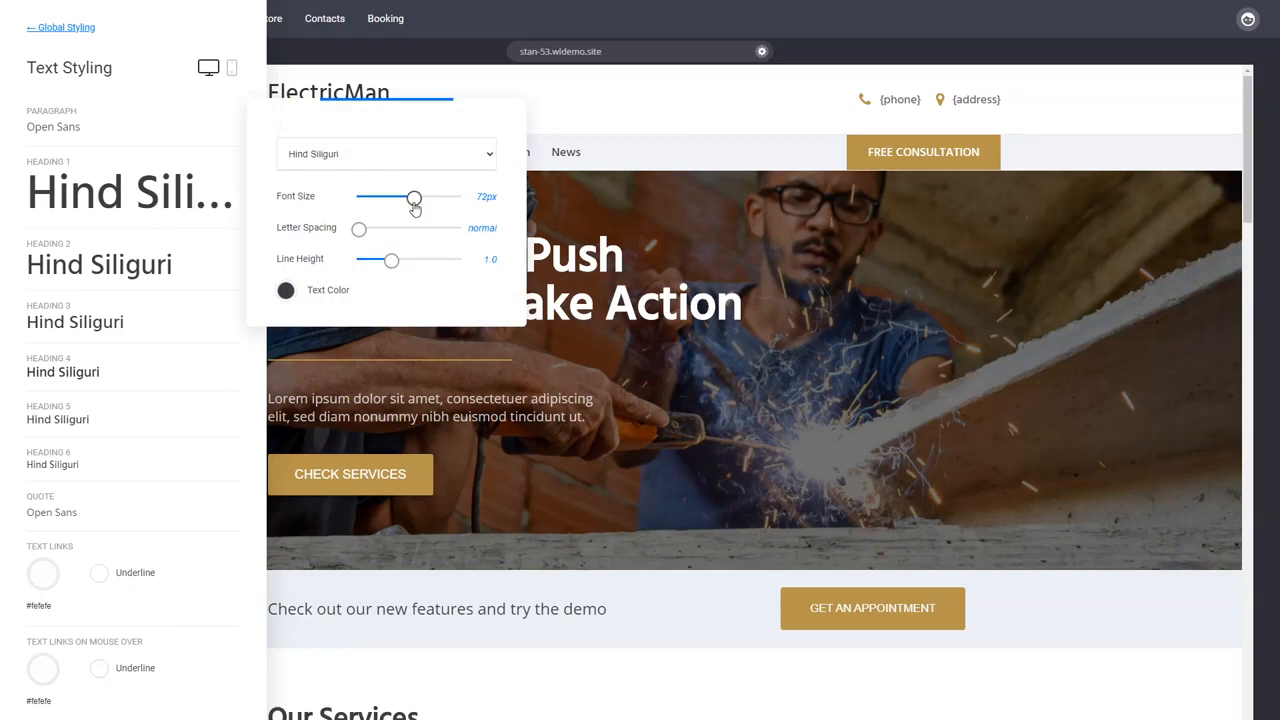
pyautogui.moveTo(411, 126); pyautogui.dragTo(314, 103)
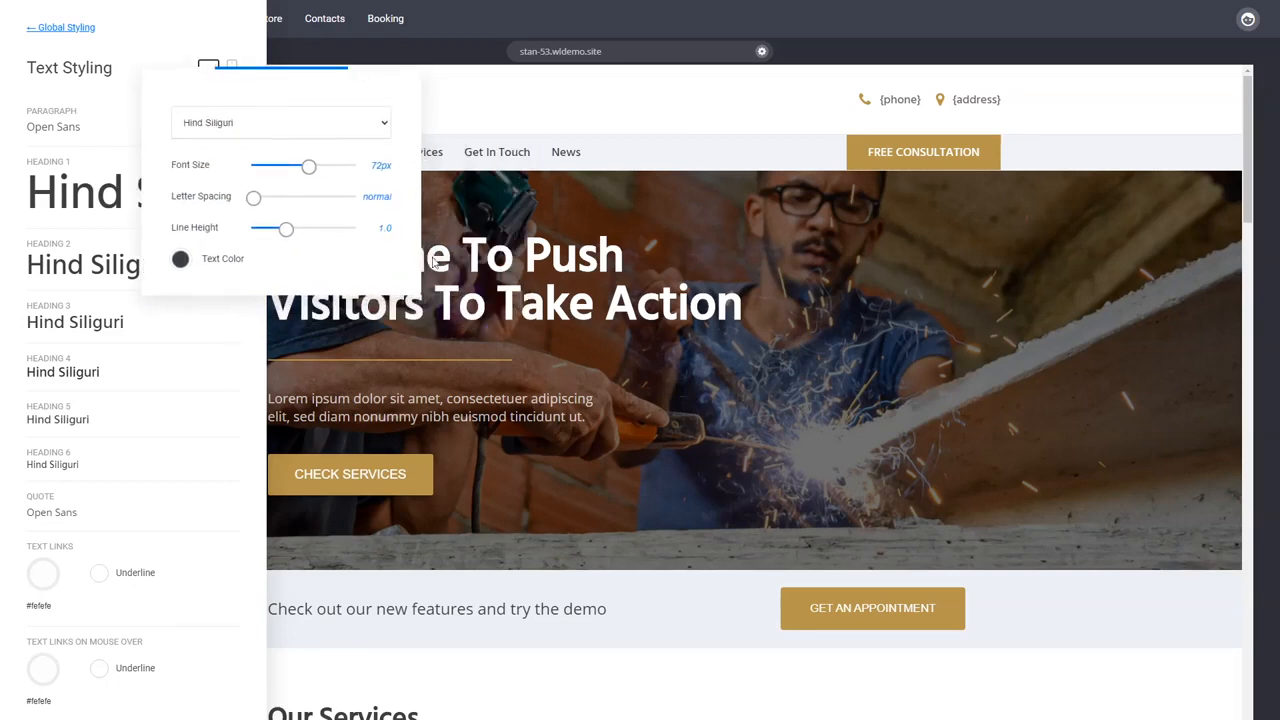
pyautogui.moveTo(309, 167); pyautogui.dragTo(310, 169)
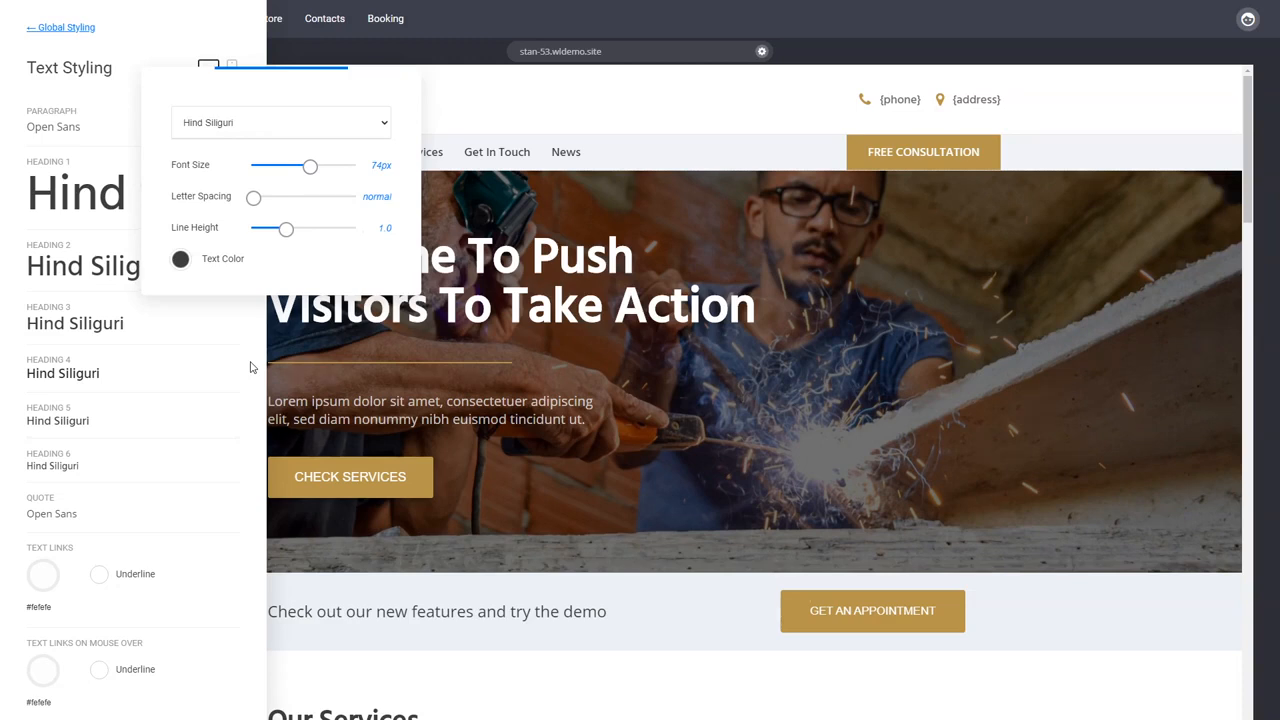
pyautogui.click(251, 365)
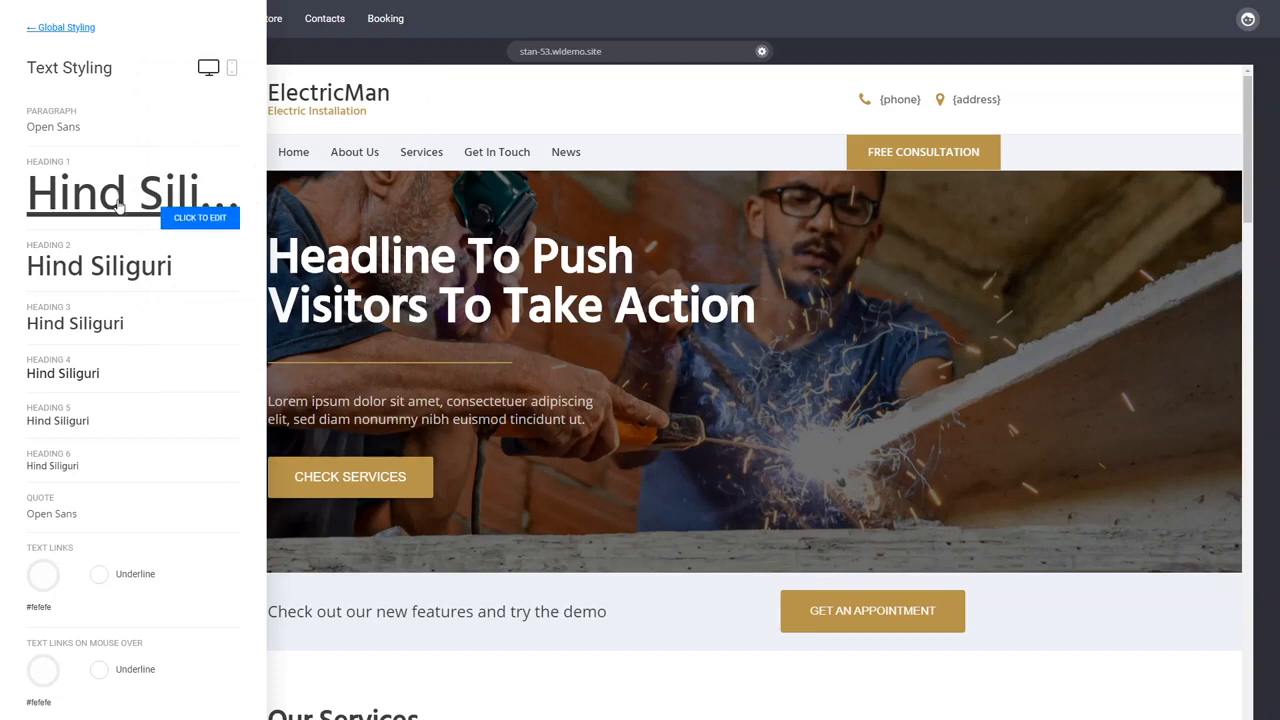
pyautogui.click(190, 213)
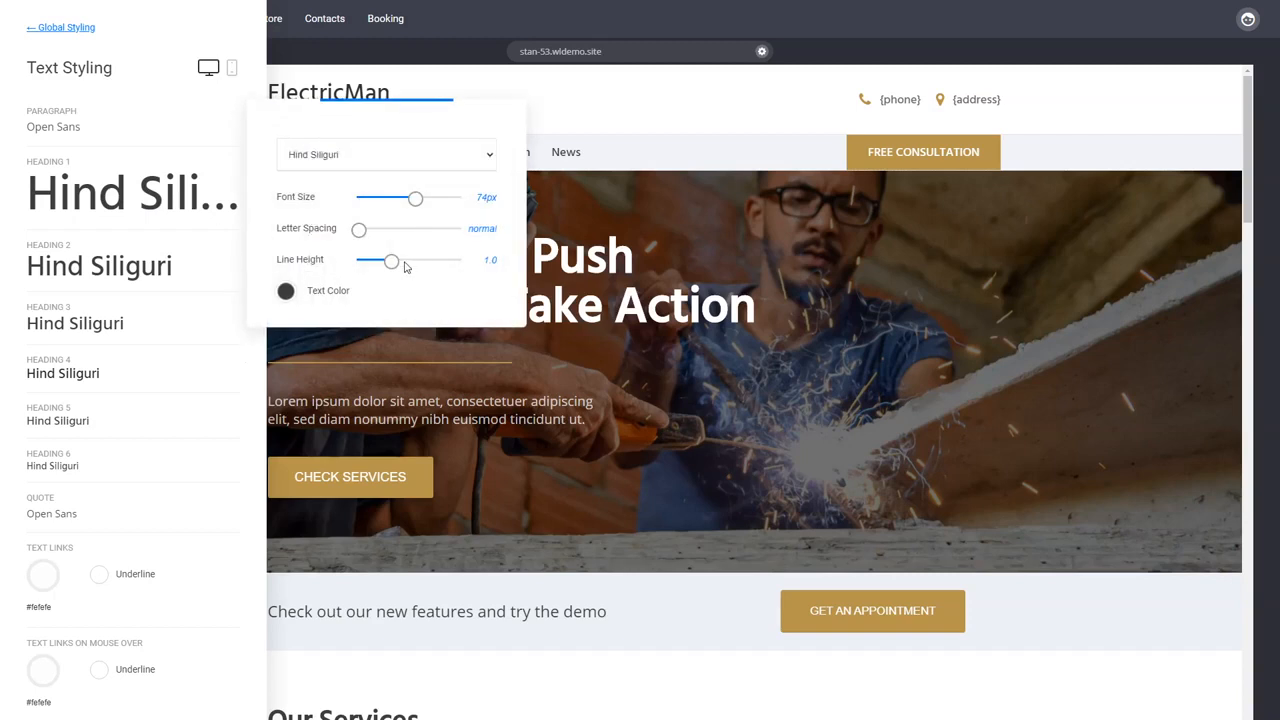
pyautogui.click(246, 368)
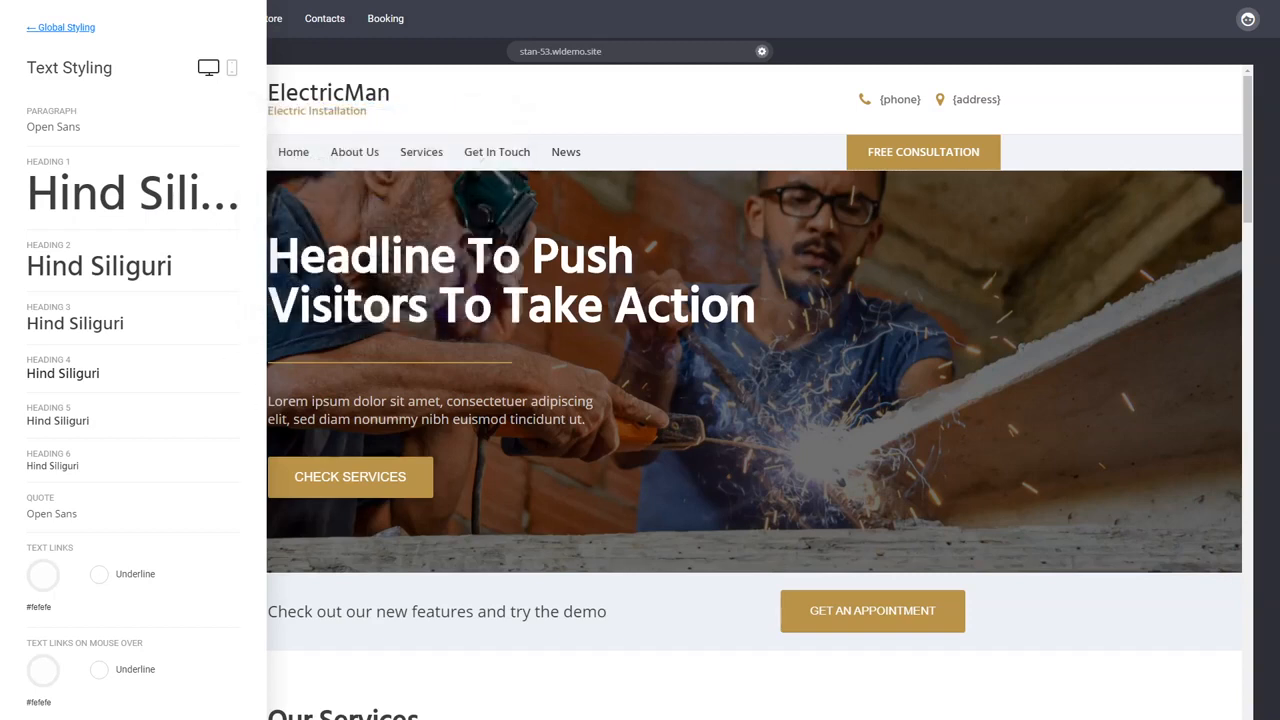
# - Clear the custom formatting from the hero headline "Headline To Push Visitors To Take Action" and restyle it as bold white text
pyautogui.click(522, 274)
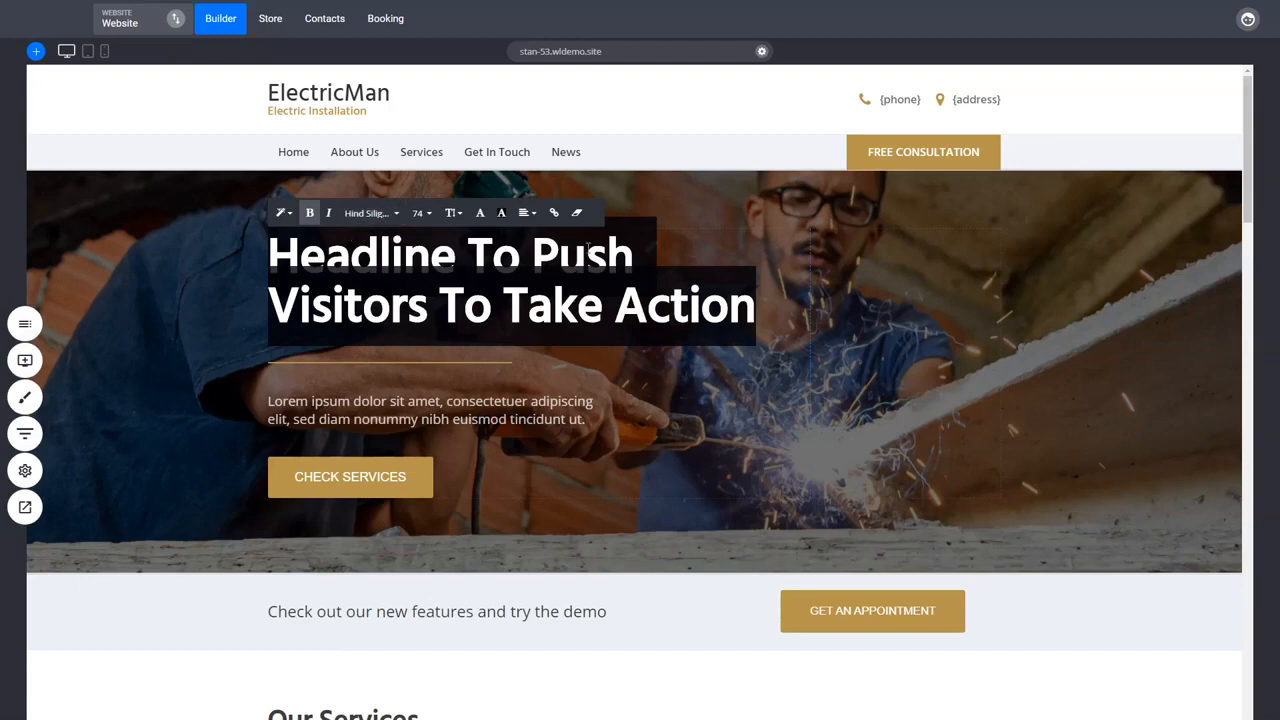
pyautogui.click(578, 216)
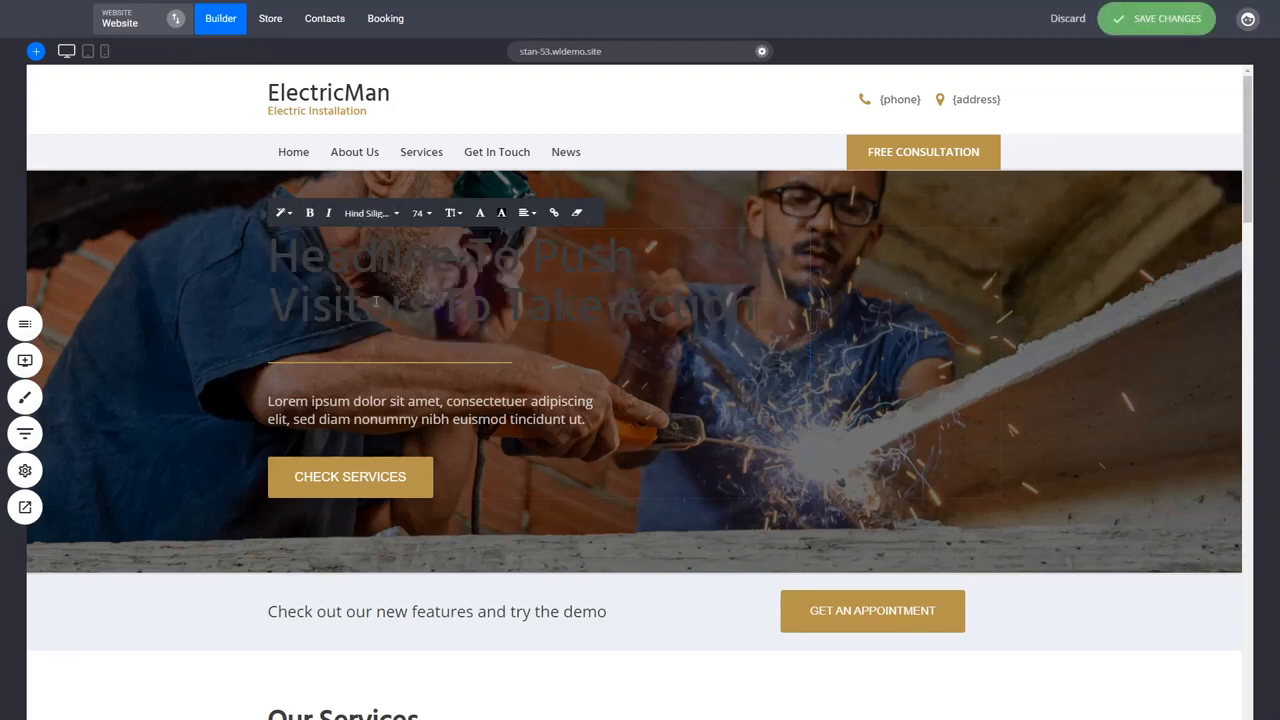
pyautogui.tripleClick(690, 298)
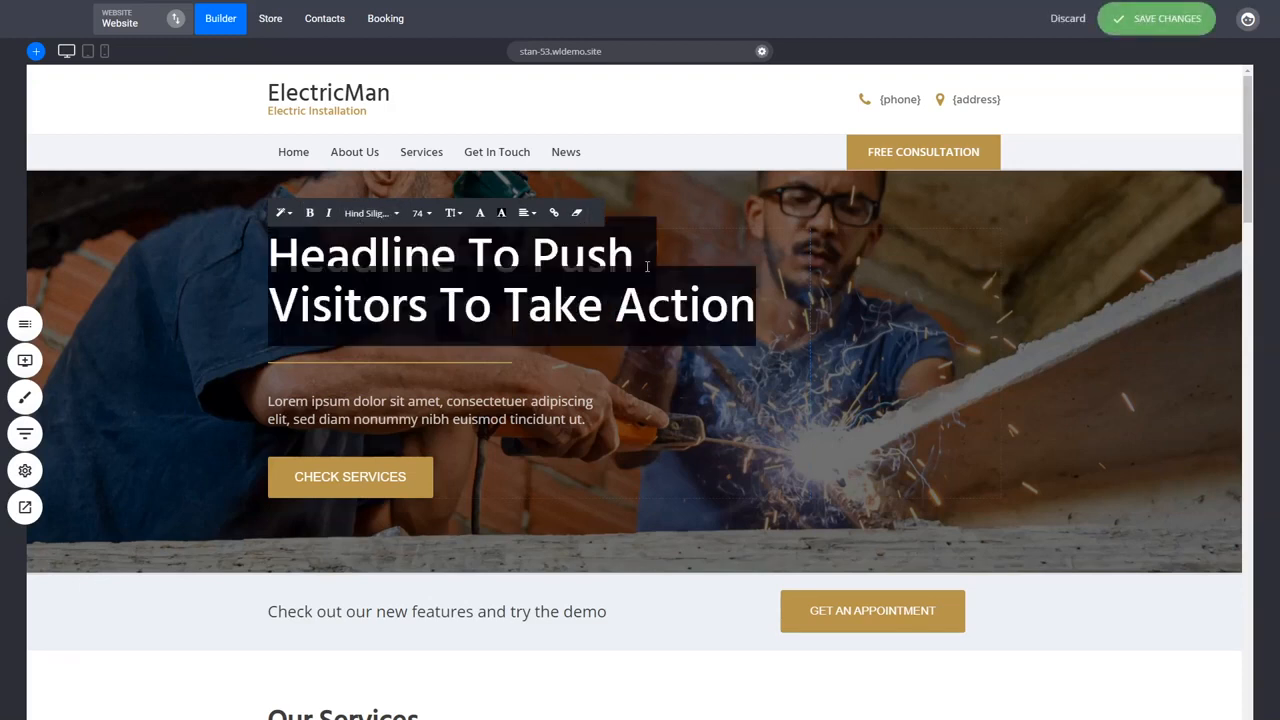
pyautogui.click(480, 213)
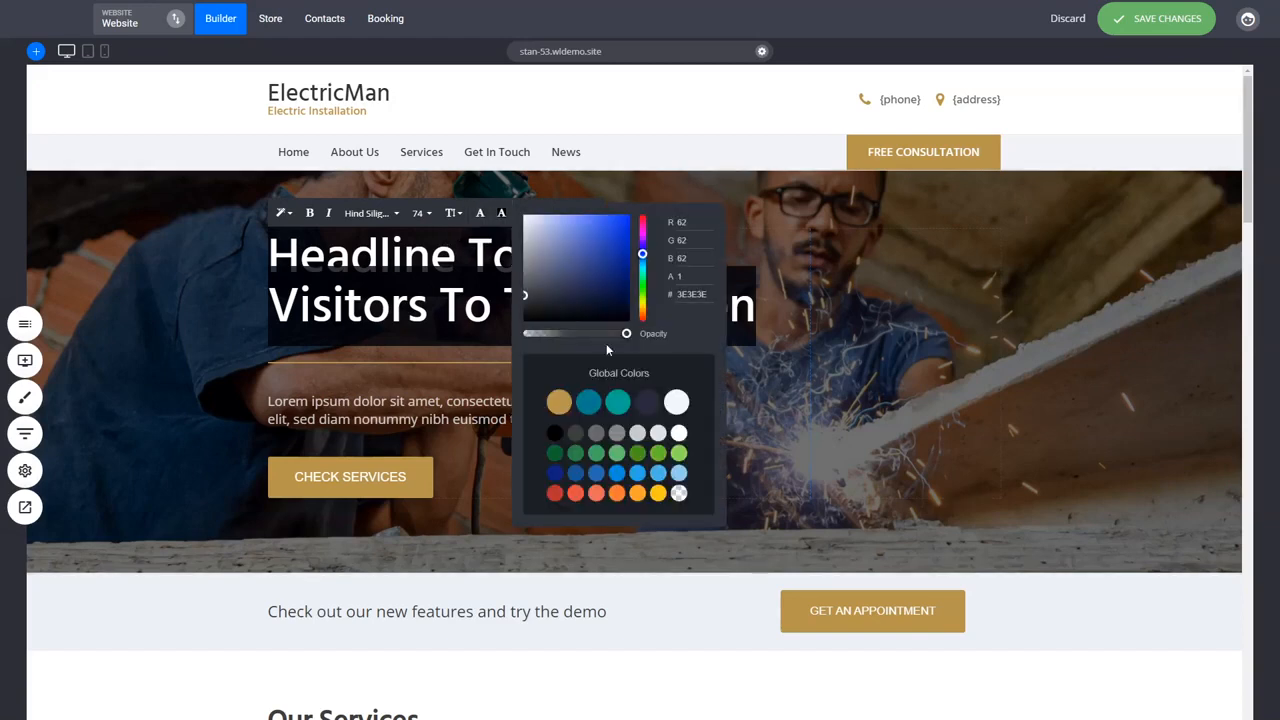
pyautogui.click(682, 434)
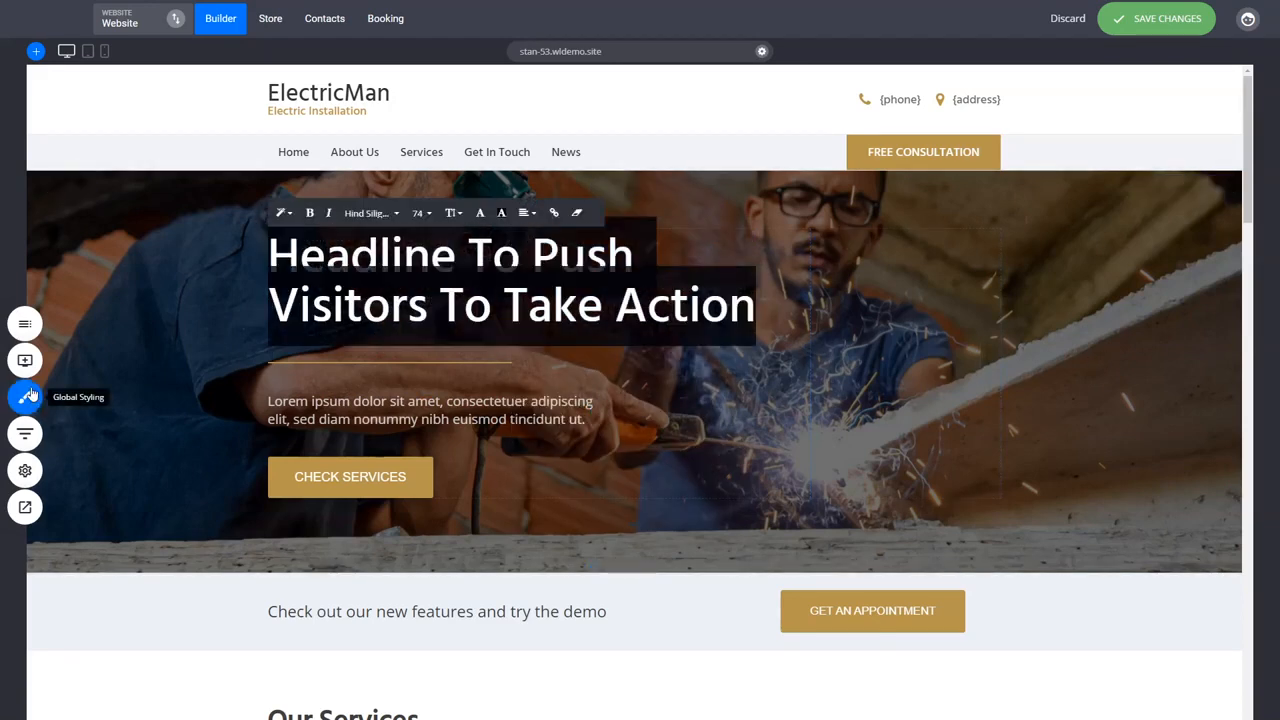
pyautogui.click(310, 214)
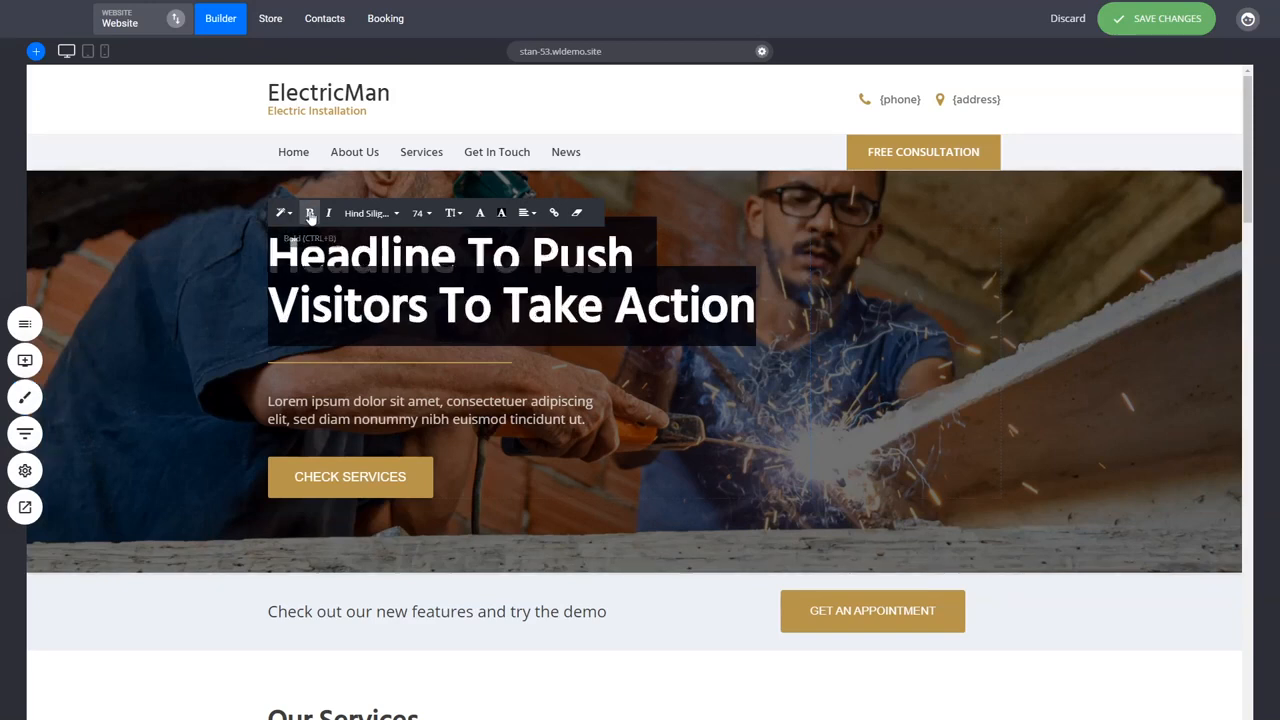
pyautogui.click(1076, 362)
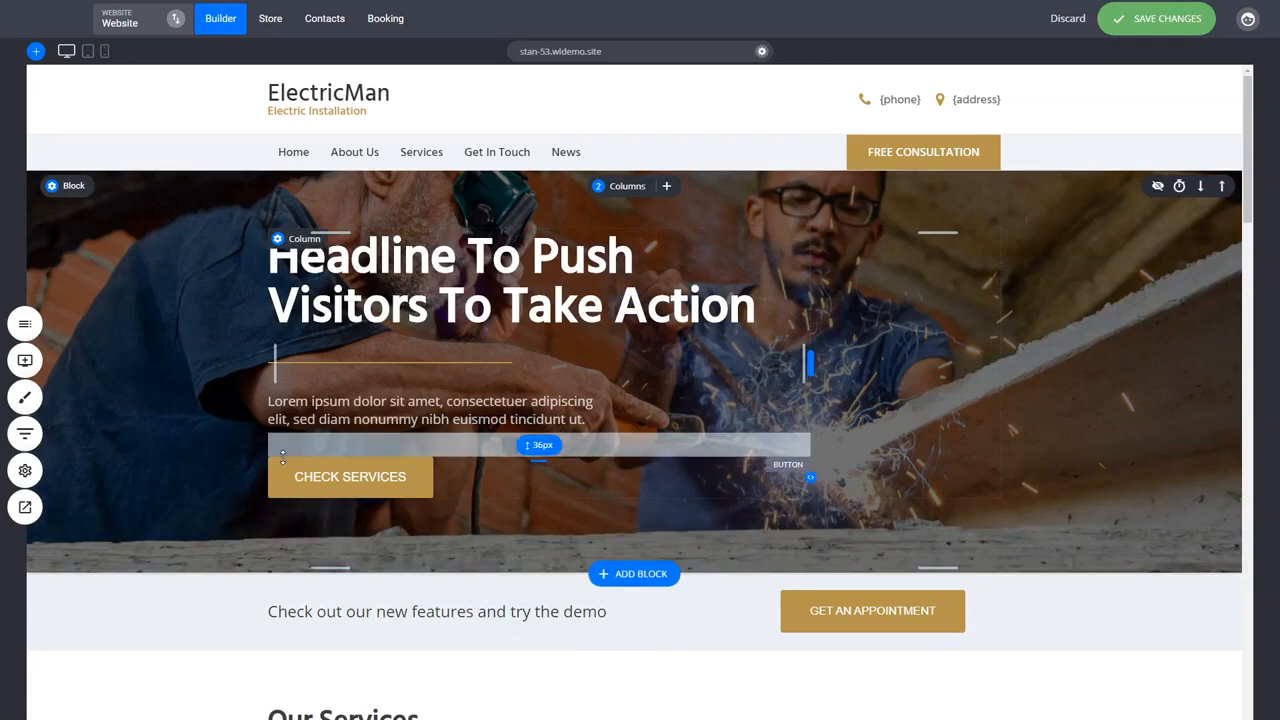
# - Save the headline changes to the website
pyautogui.scroll(-4, 283, 457)
pyautogui.scroll(4, 1092, 592)
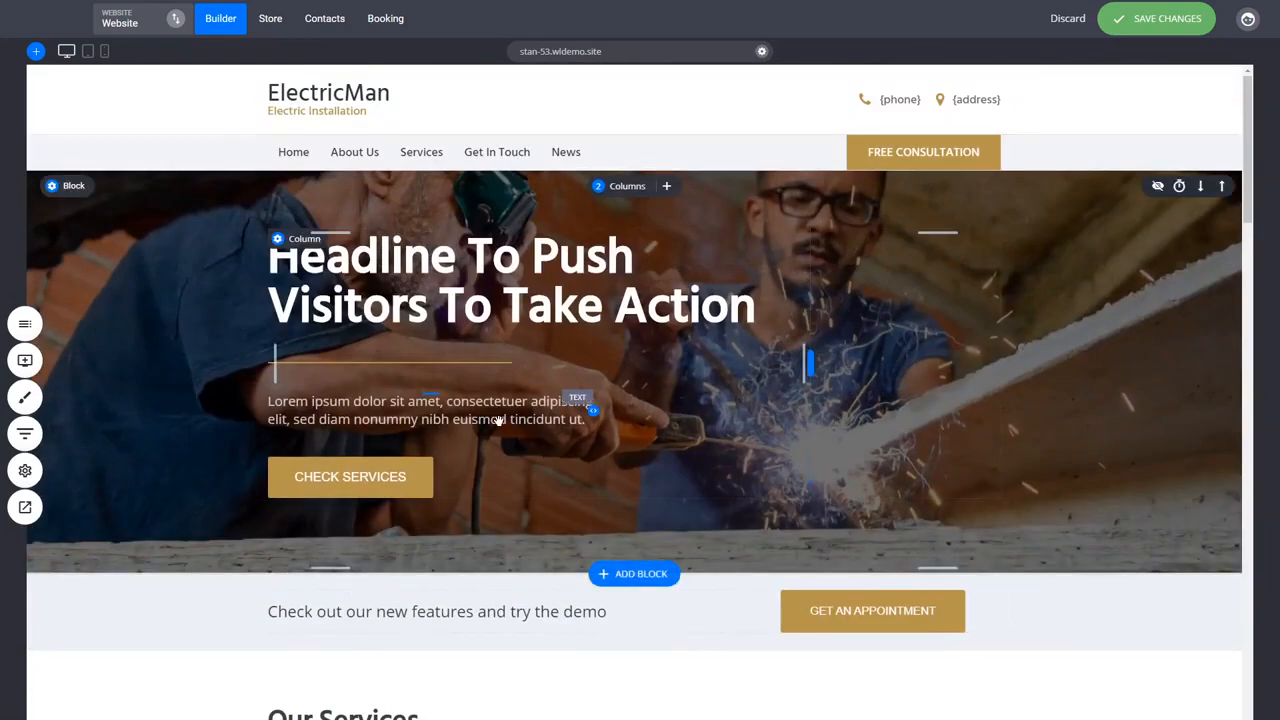
pyautogui.scroll(-4, 500, 423)
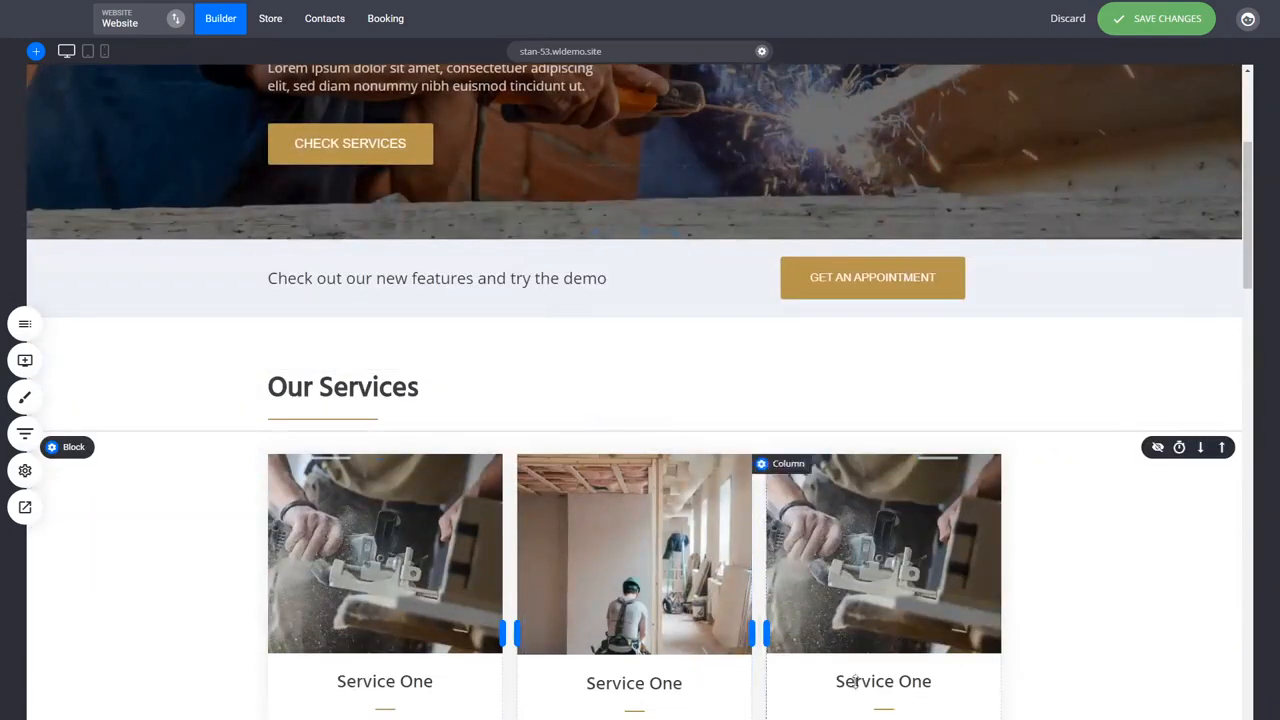
pyautogui.hotkey('ctrl', 's')
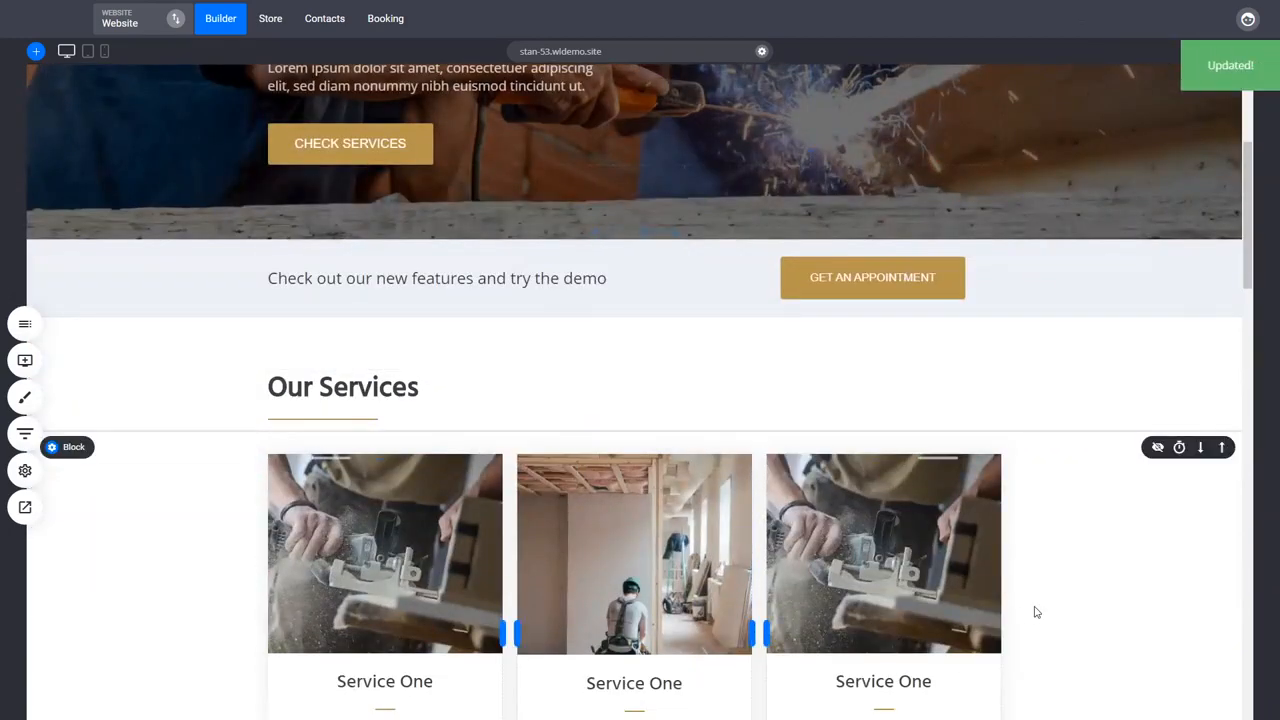
# - Set the middle service card's description text to size 14 and a lighter gray color
pyautogui.scroll(-3, 1036, 612)
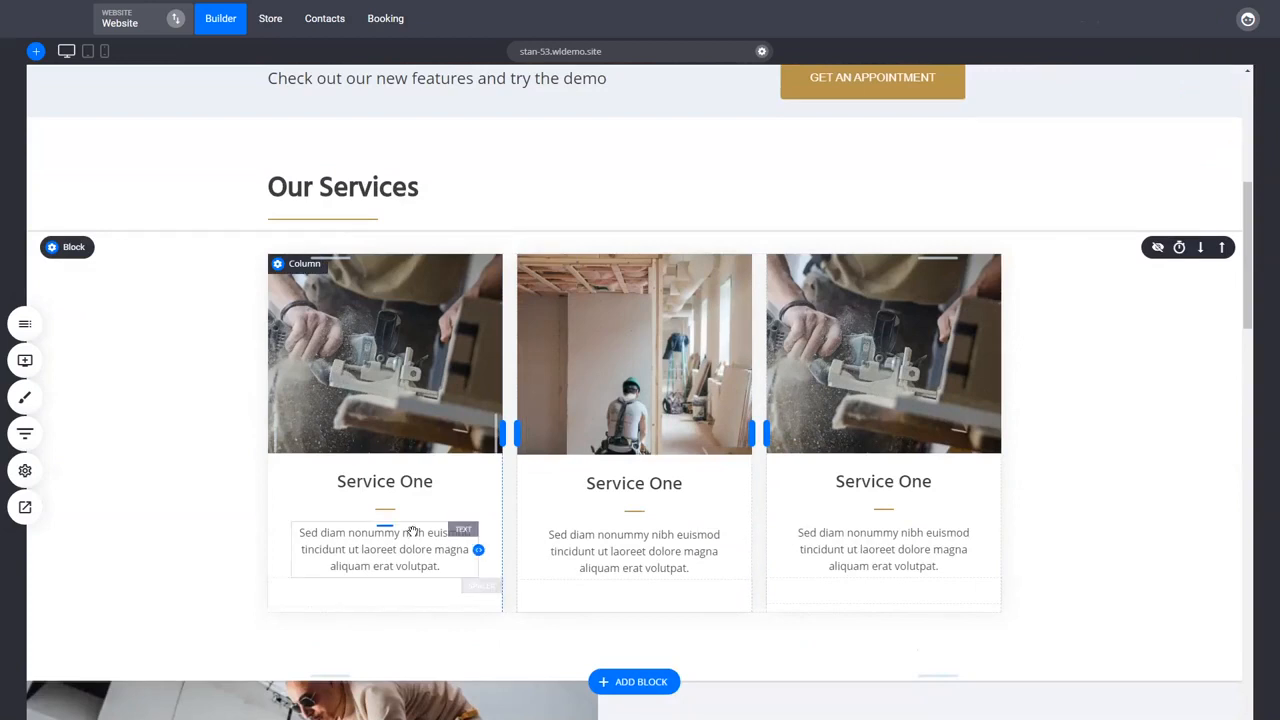
pyautogui.tripleClick(632, 556)
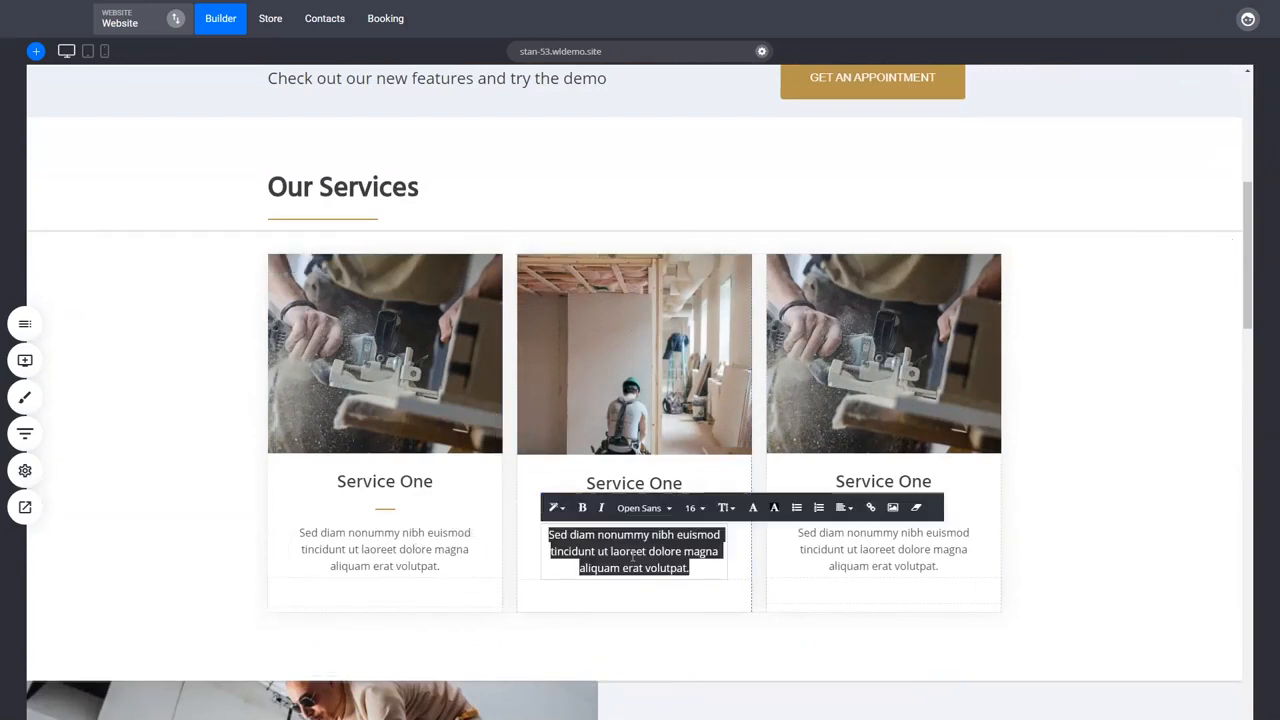
pyautogui.click(694, 507)
pyautogui.click(707, 566)
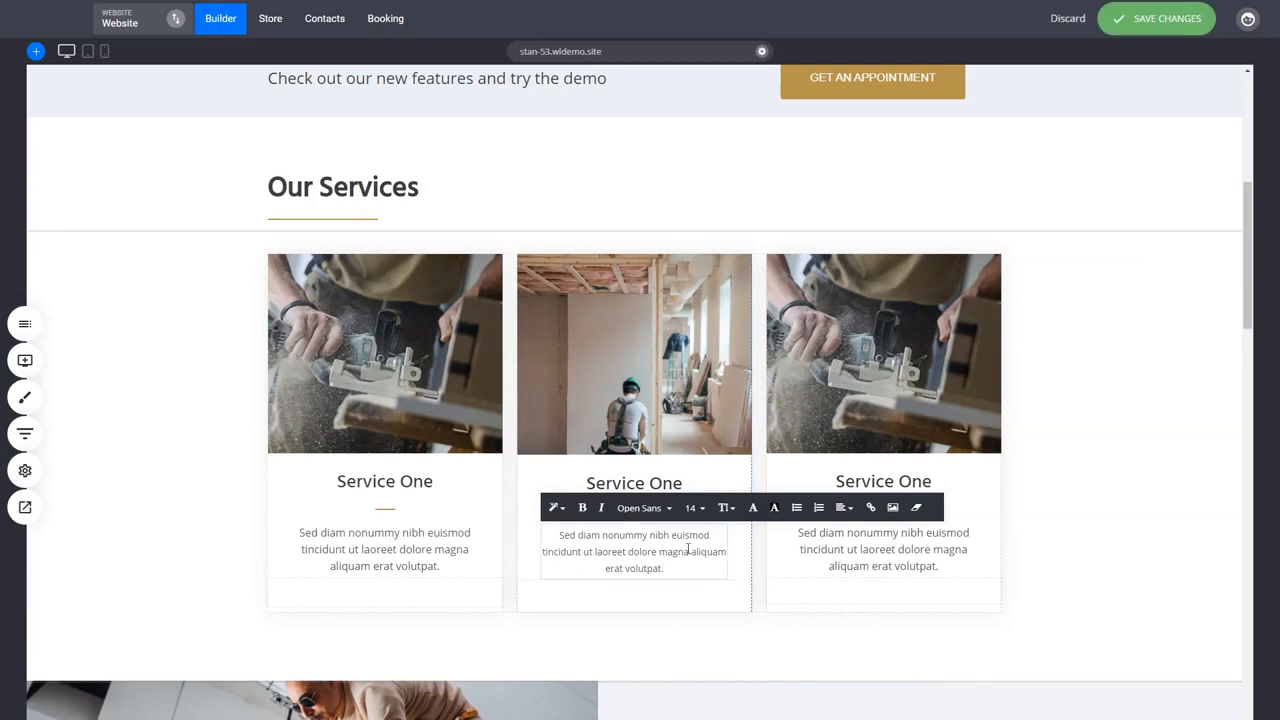
pyautogui.tripleClick(678, 550)
pyautogui.click(754, 508)
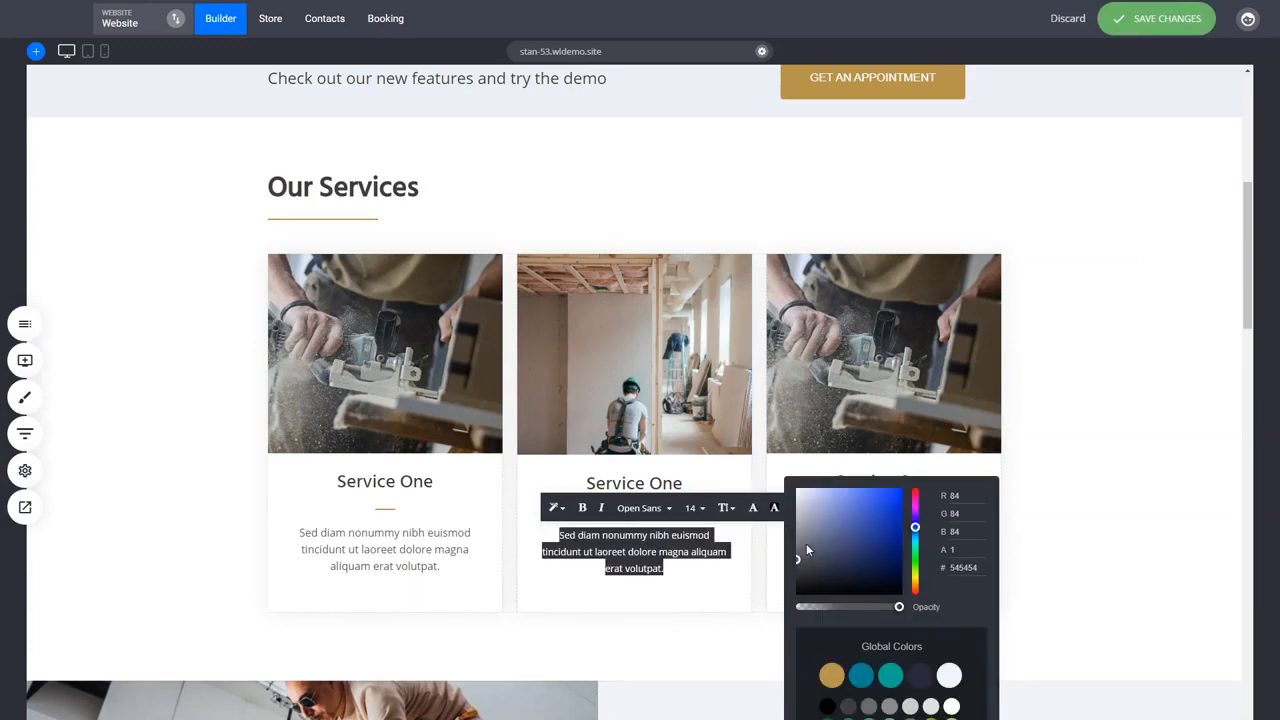
pyautogui.click(806, 543)
pyautogui.click(1160, 570)
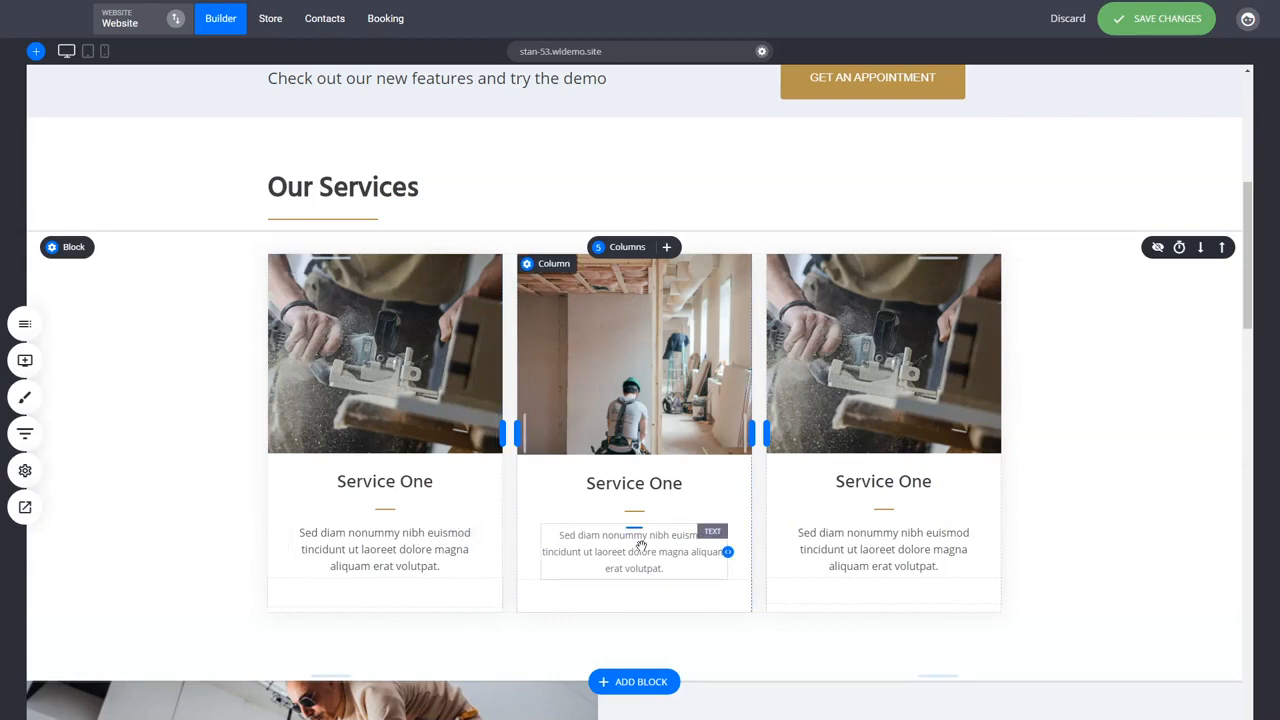
# - Clear the custom formatting from the middle service card's description and save the changes
pyautogui.doubleClick(641, 545)
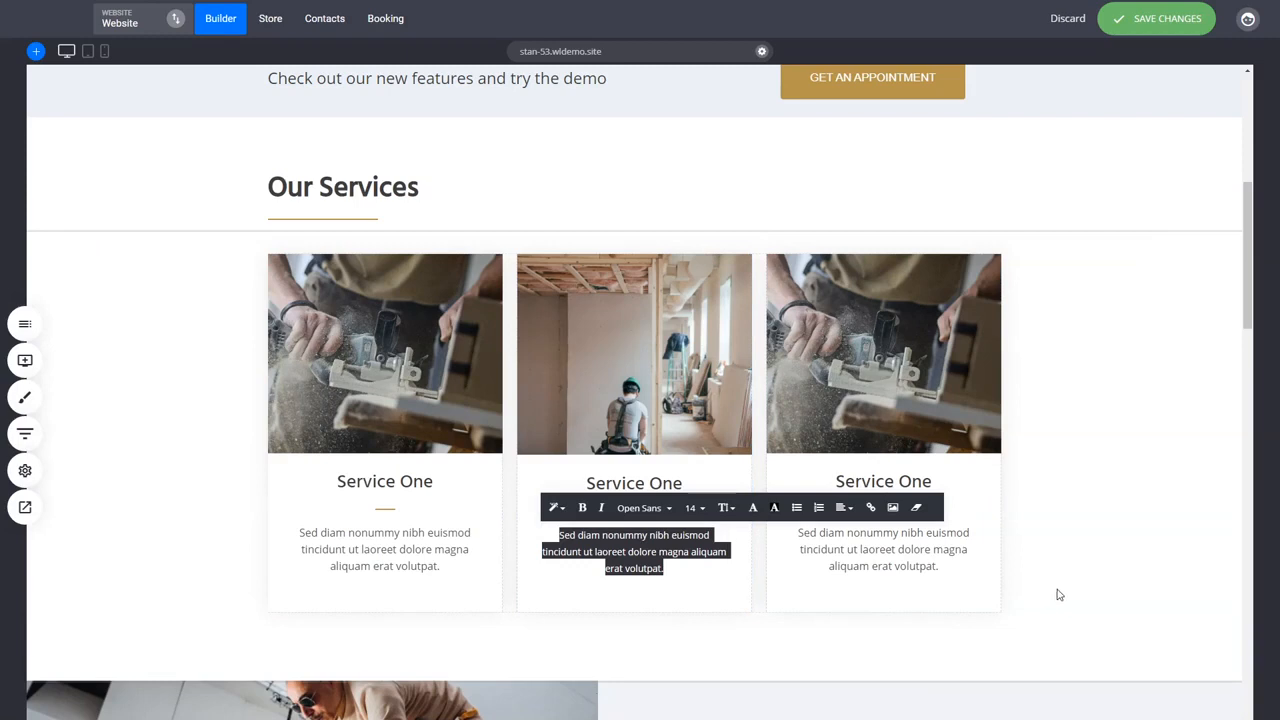
pyautogui.click(1143, 581)
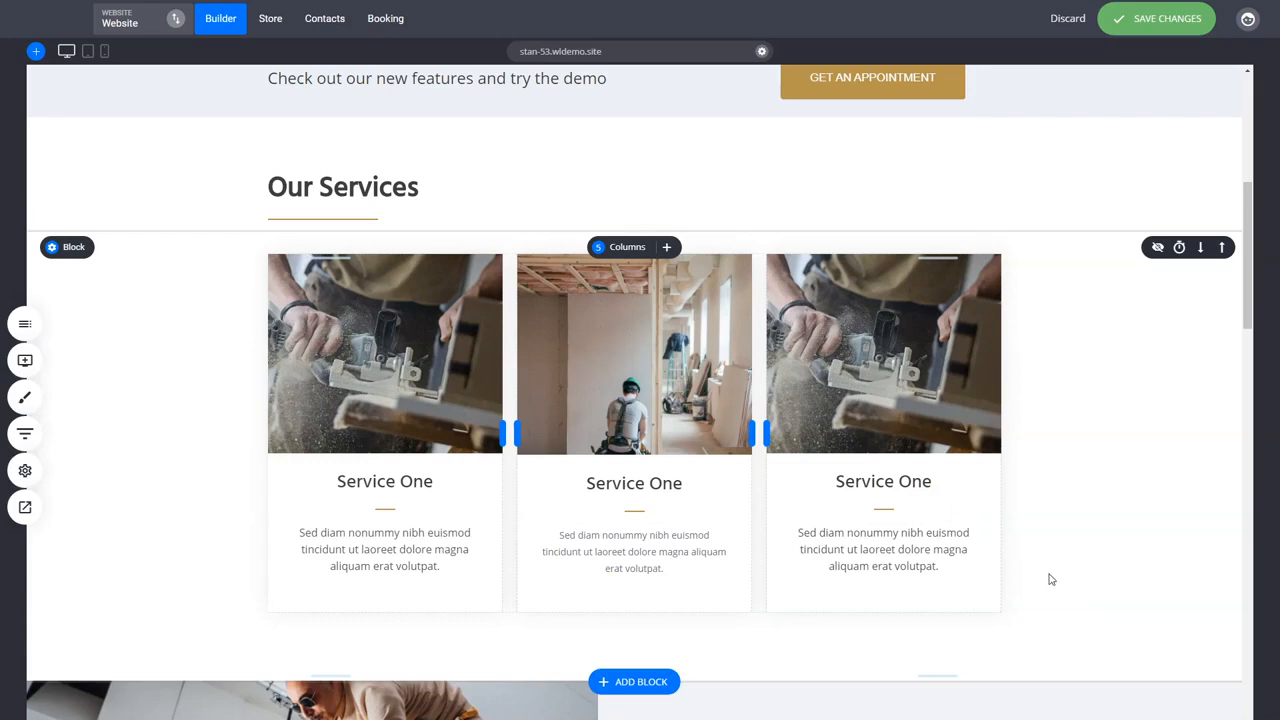
pyautogui.doubleClick(642, 565)
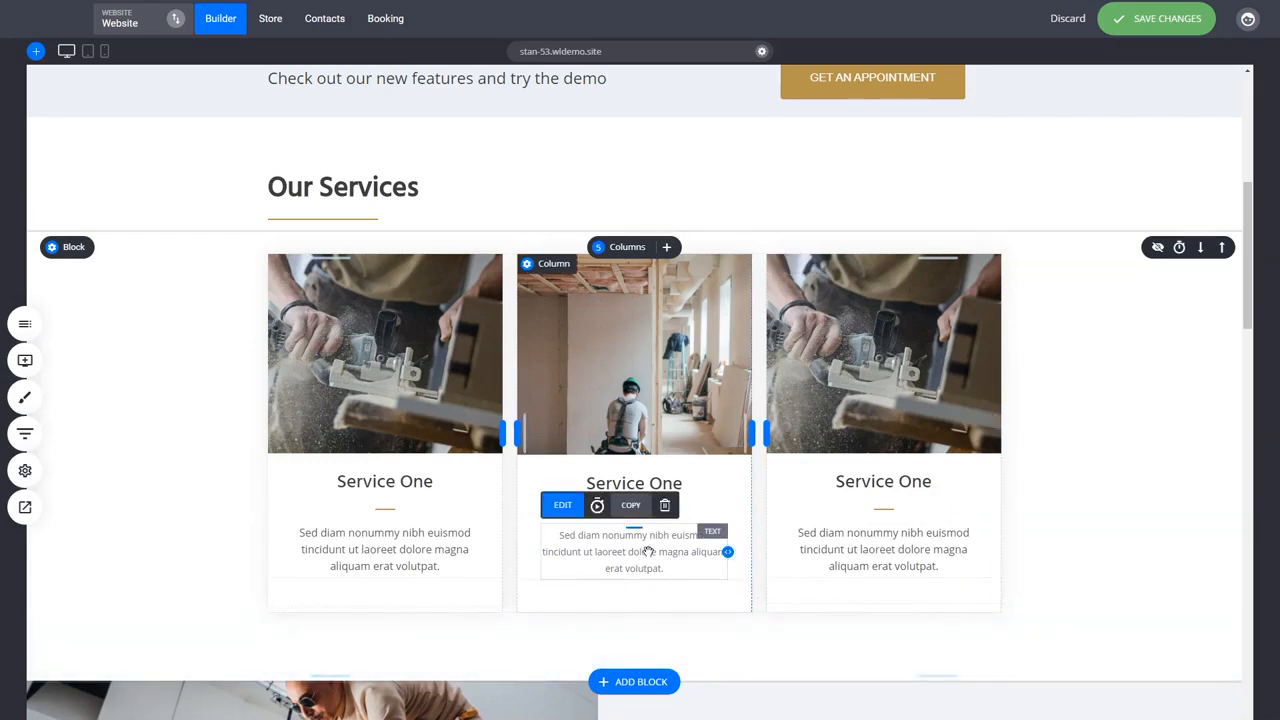
pyautogui.click(917, 509)
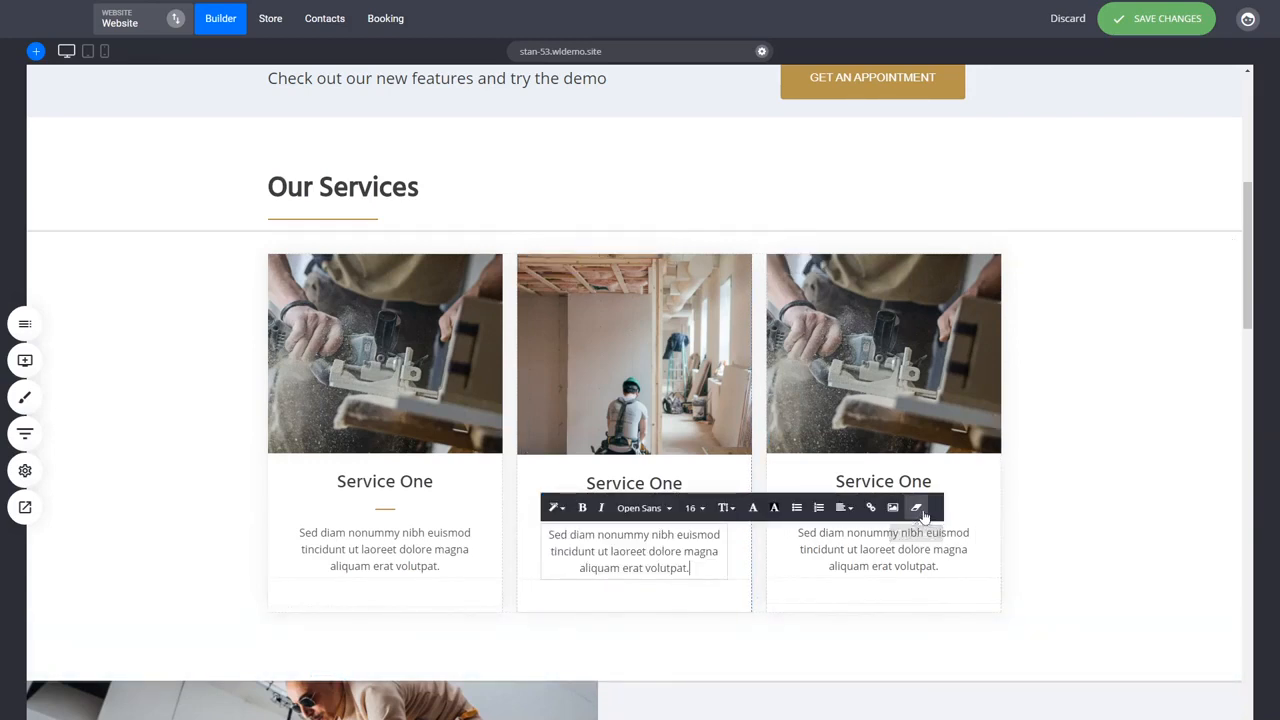
pyautogui.click(1107, 518)
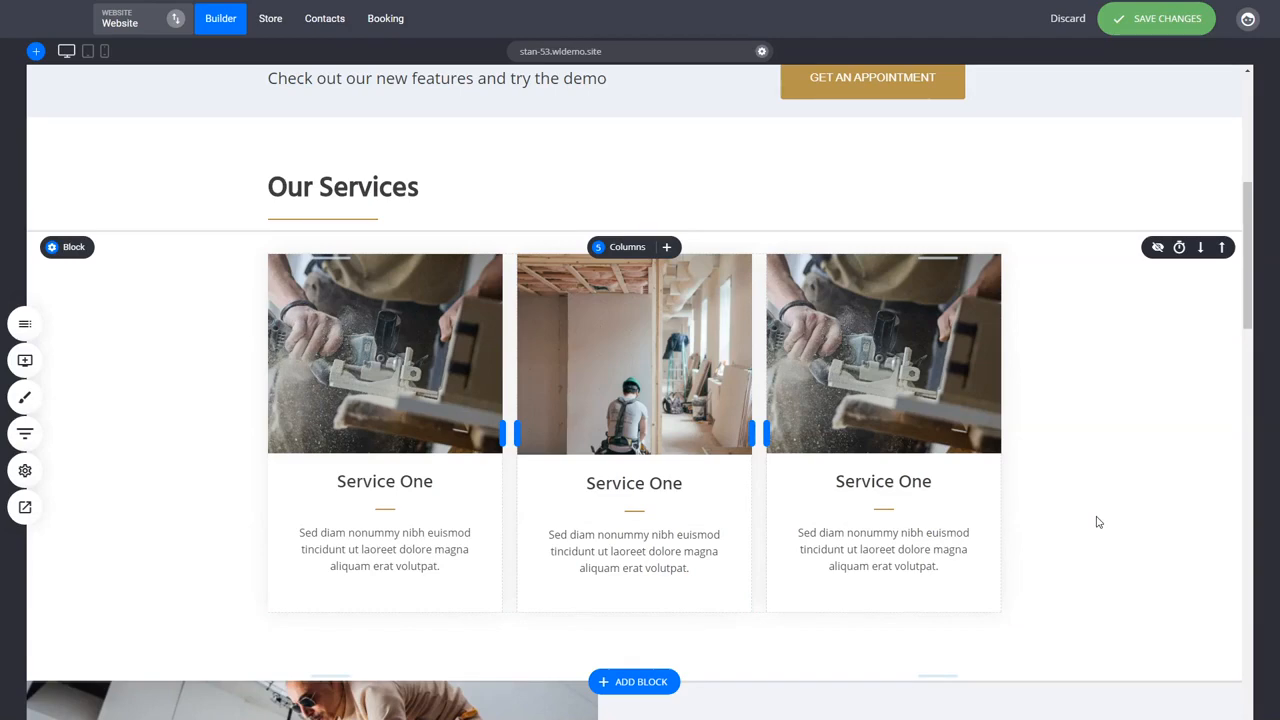
pyautogui.scroll(5, 1098, 522)
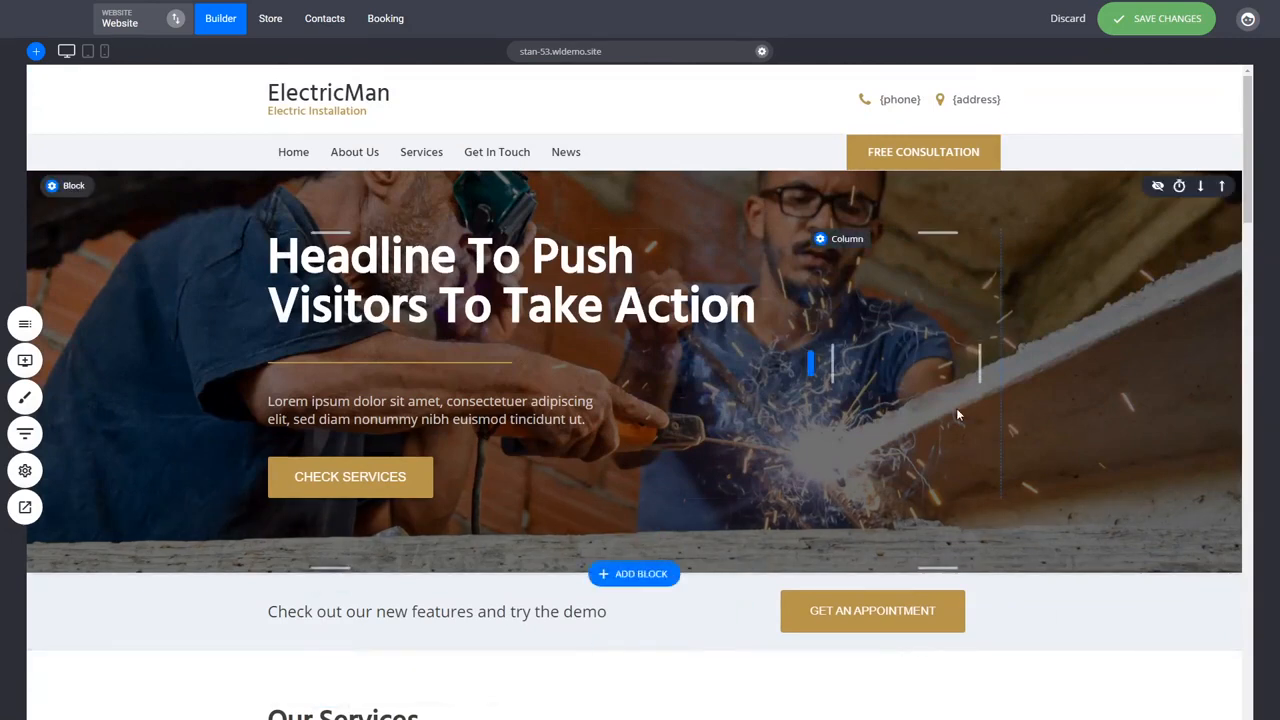
pyautogui.click(1156, 19)
# - Change the primary color in the global color palette to blue #4C77B7
pyautogui.click(34, 402)
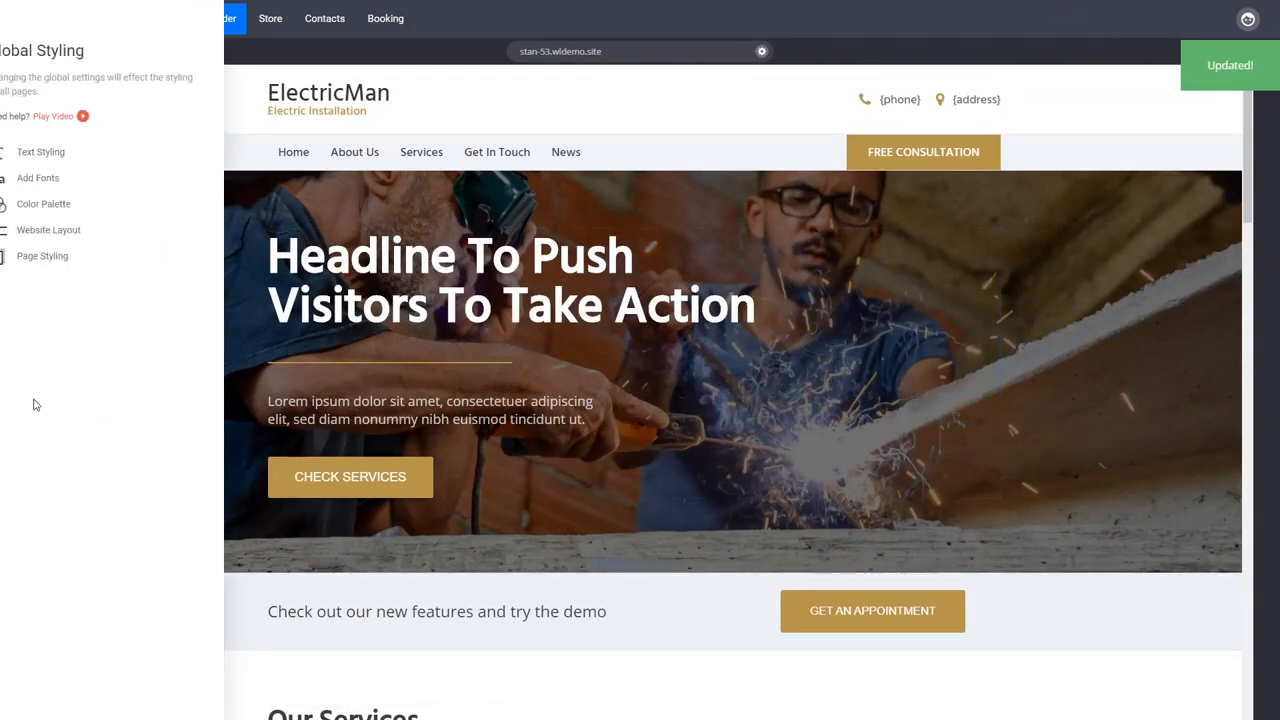
pyautogui.click(71, 214)
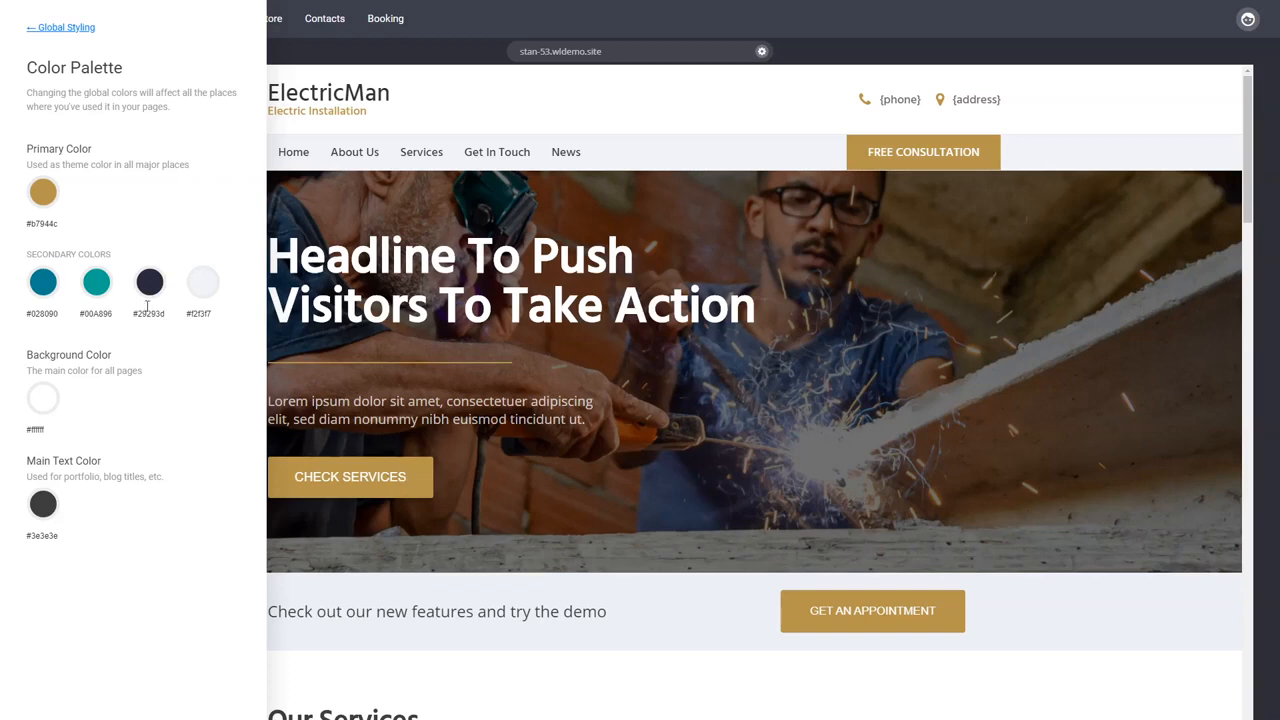
pyautogui.click(43, 191)
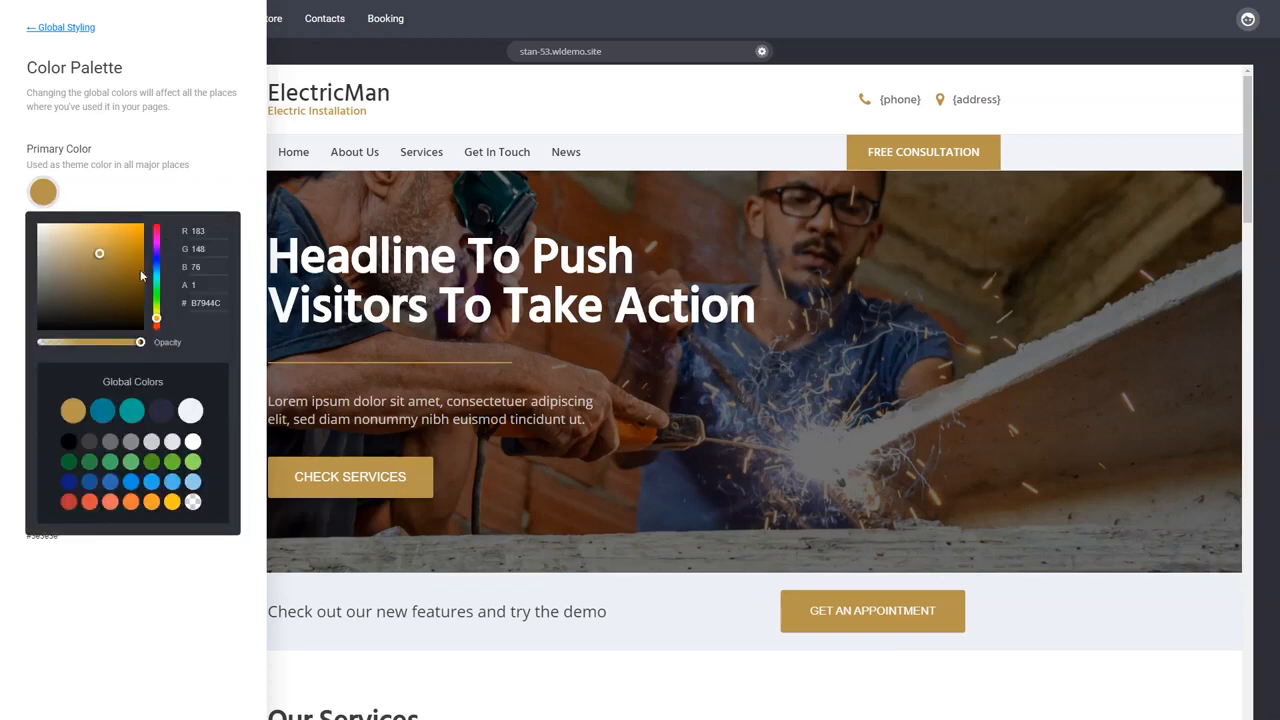
pyautogui.moveTo(156, 318); pyautogui.dragTo(156, 266)
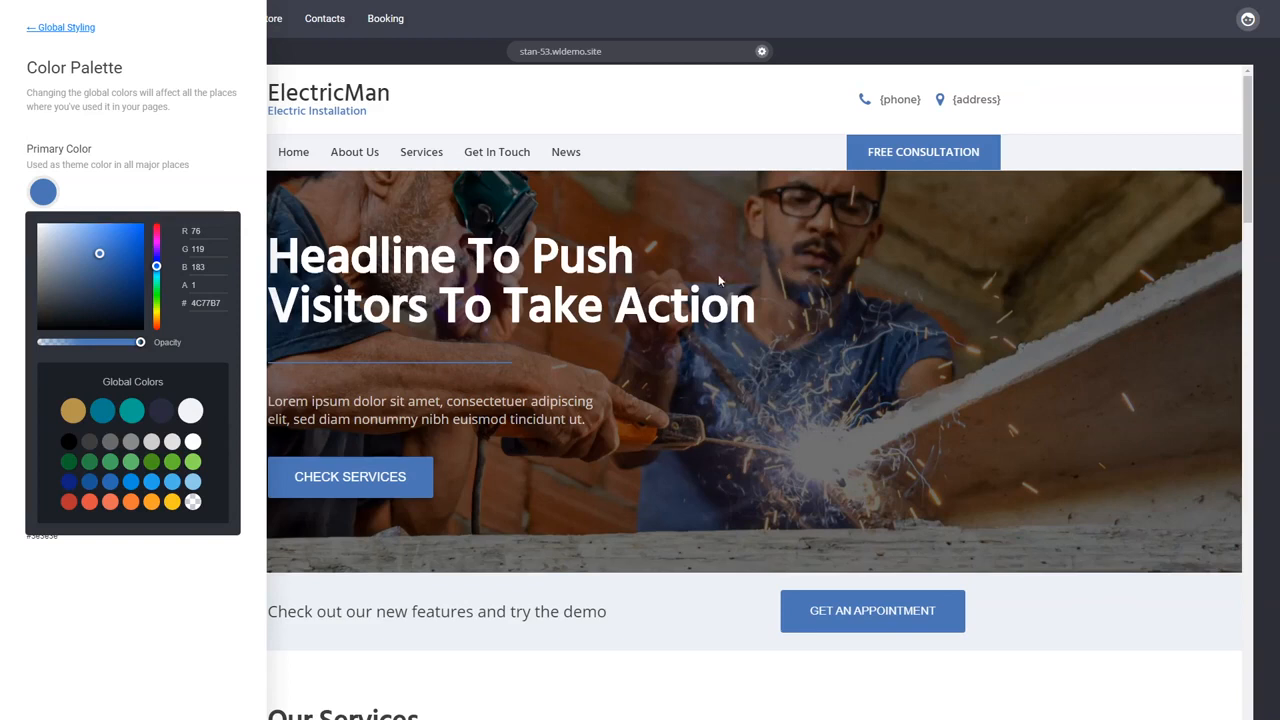
pyautogui.click(252, 194)
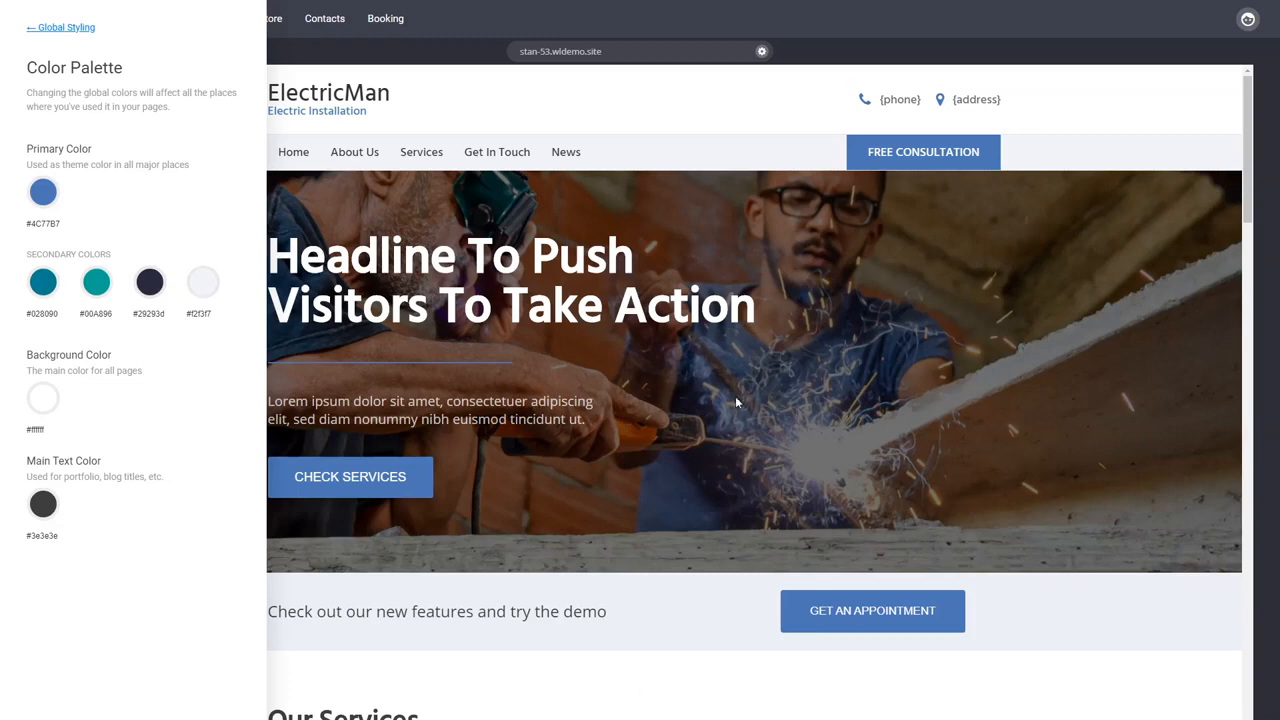
pyautogui.click(908, 346)
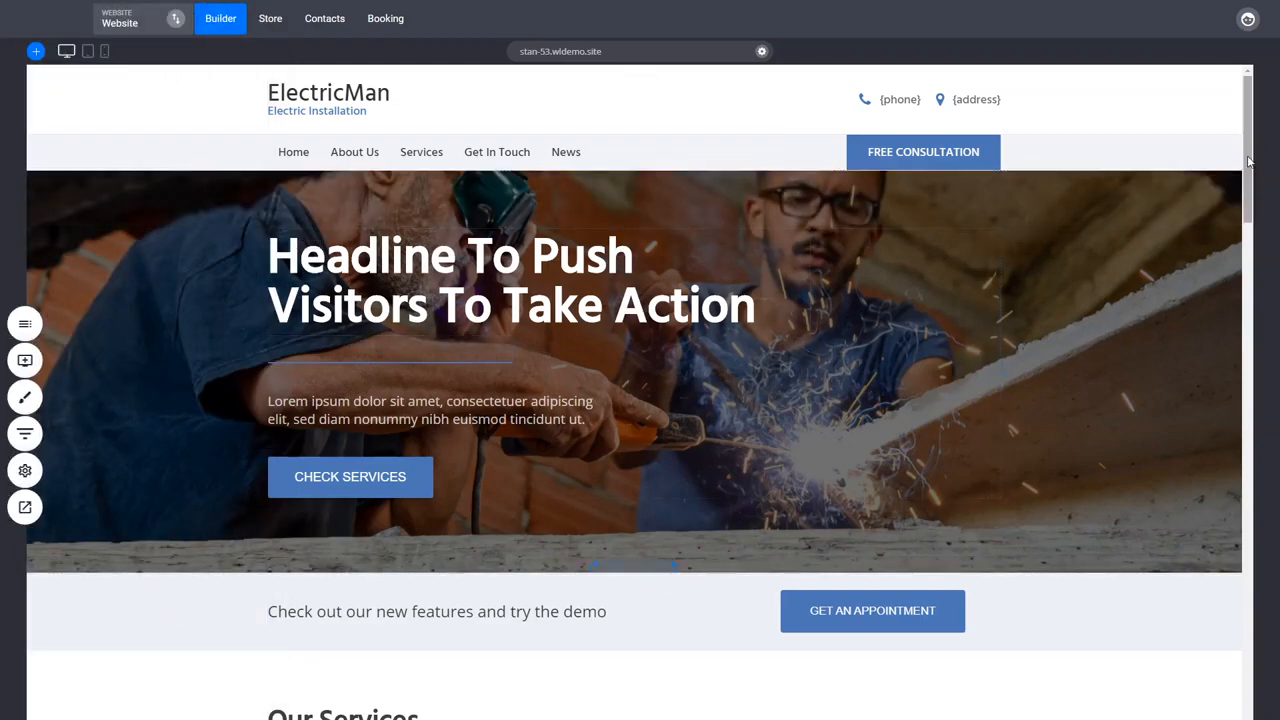
# - Examine the hero, demo call-to-action and Our Services sections in the updated color palette
pyautogui.moveTo(1249, 160); pyautogui.dragTo(1255, 360)
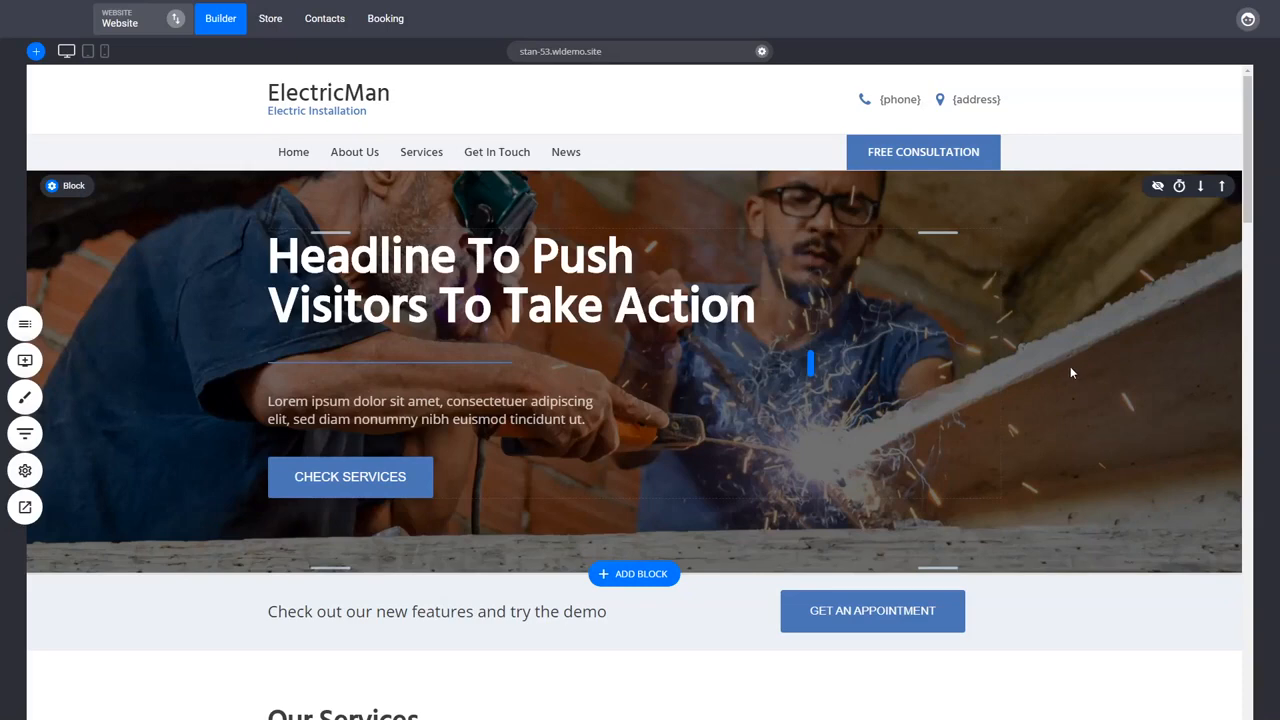
pyautogui.scroll(-3, 1070, 372)
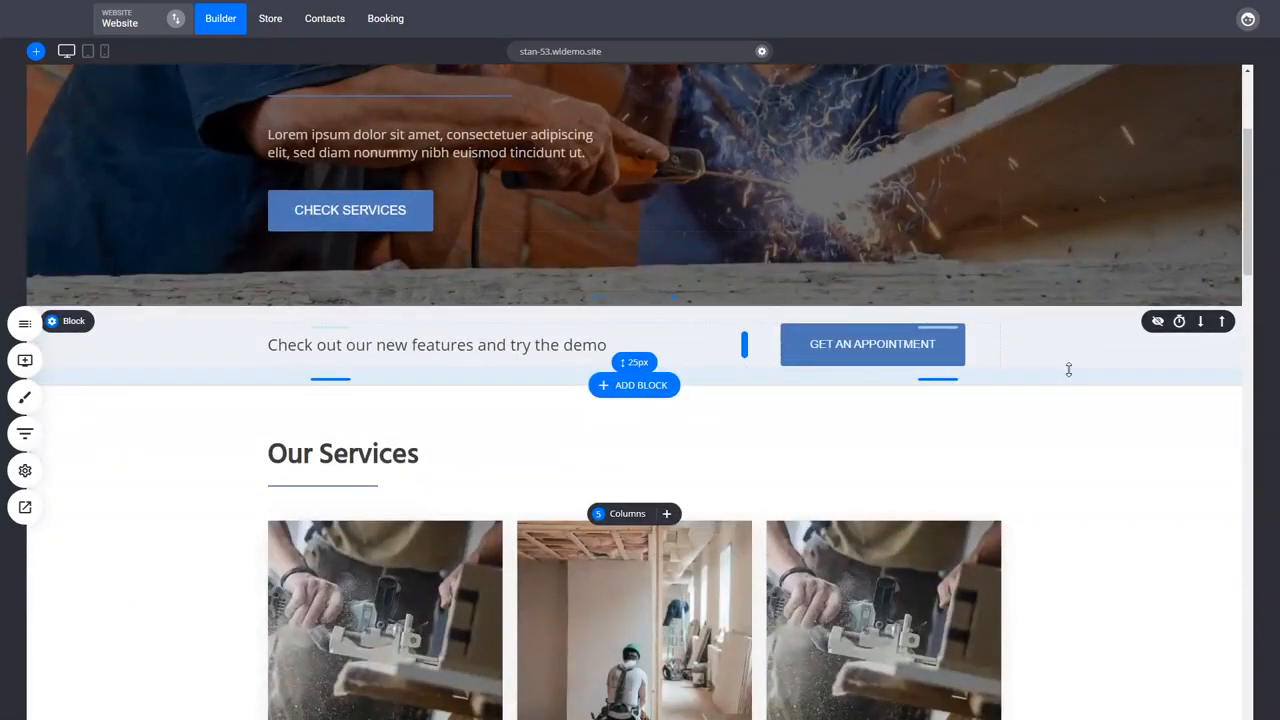
pyautogui.scroll(3, 1053, 472)
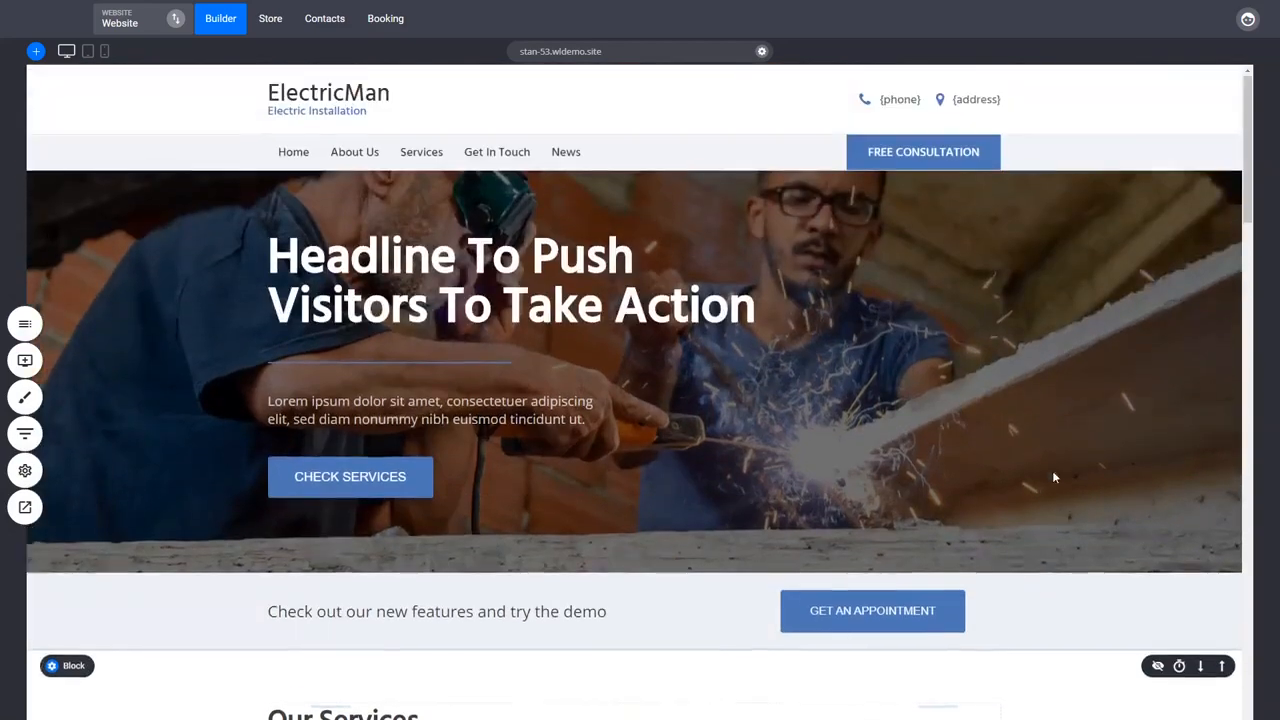
pyautogui.scroll(-1, 1100, 460)
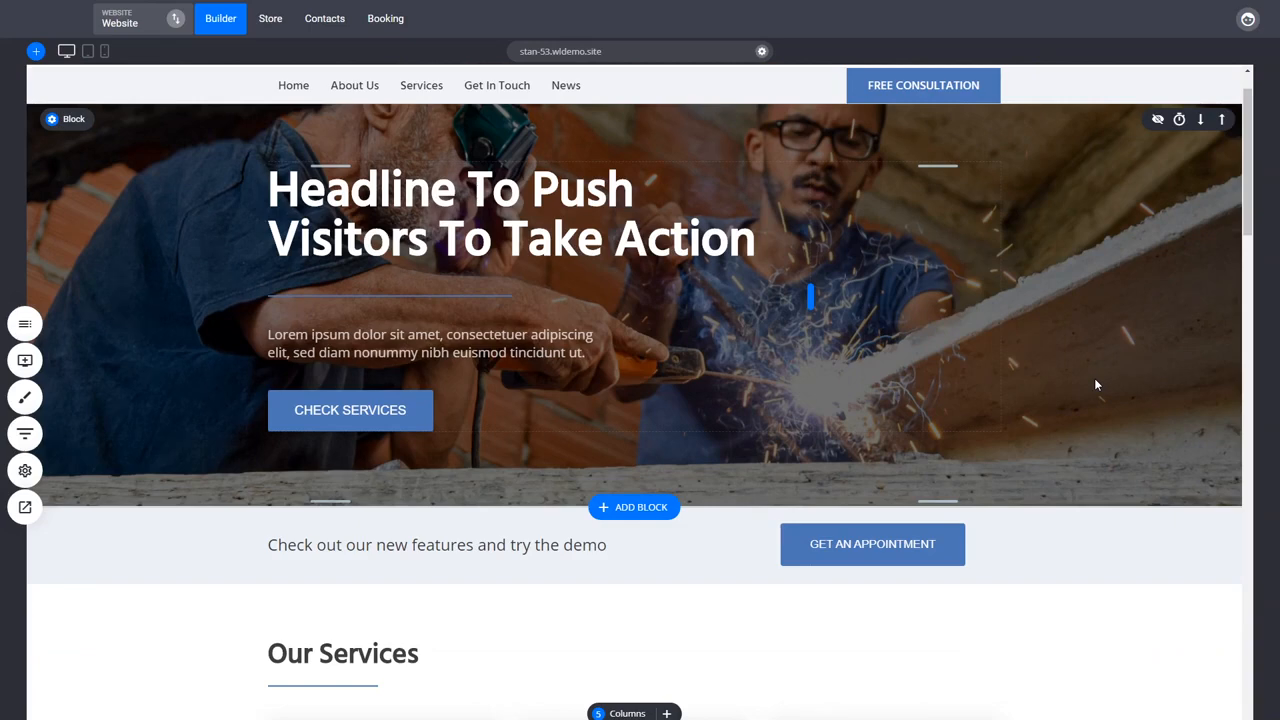
pyautogui.scroll(-3, 1096, 385)
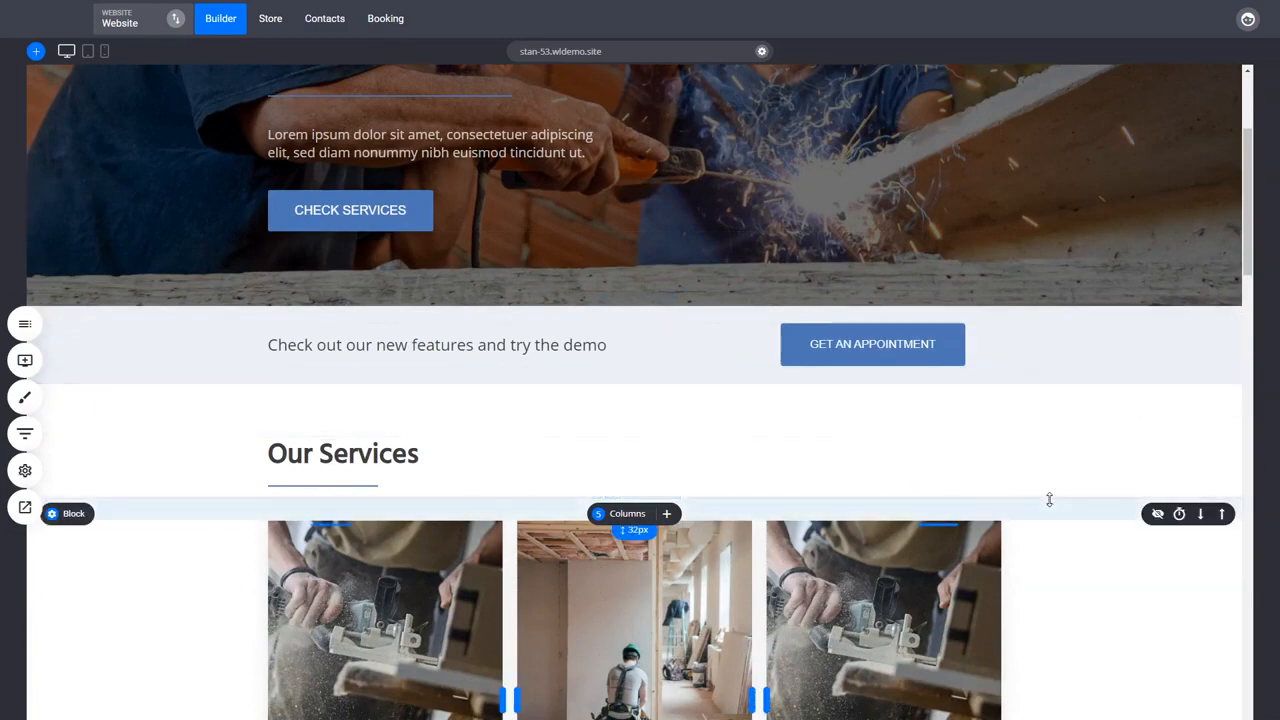
pyautogui.scroll(3, 1051, 475)
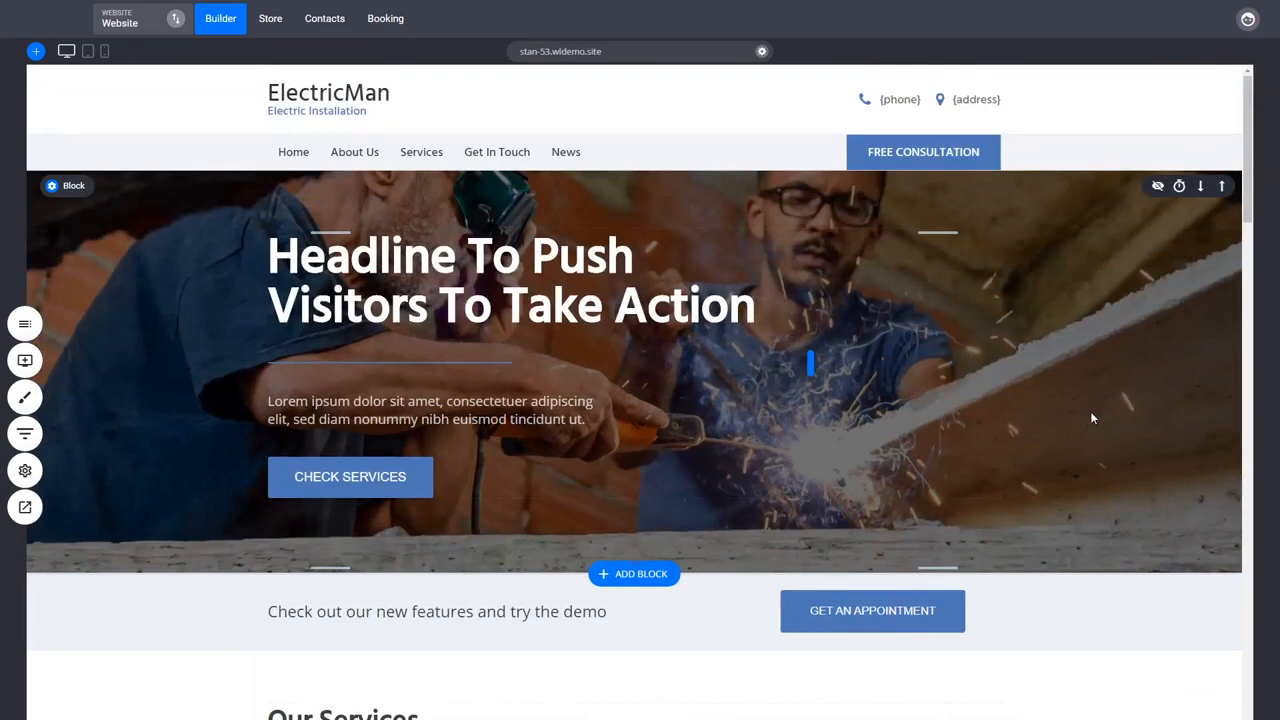
pyautogui.scroll(-2, 1090, 417)
pyautogui.scroll(2, 1080, 348)
pyautogui.scroll(-3, 1078, 356)
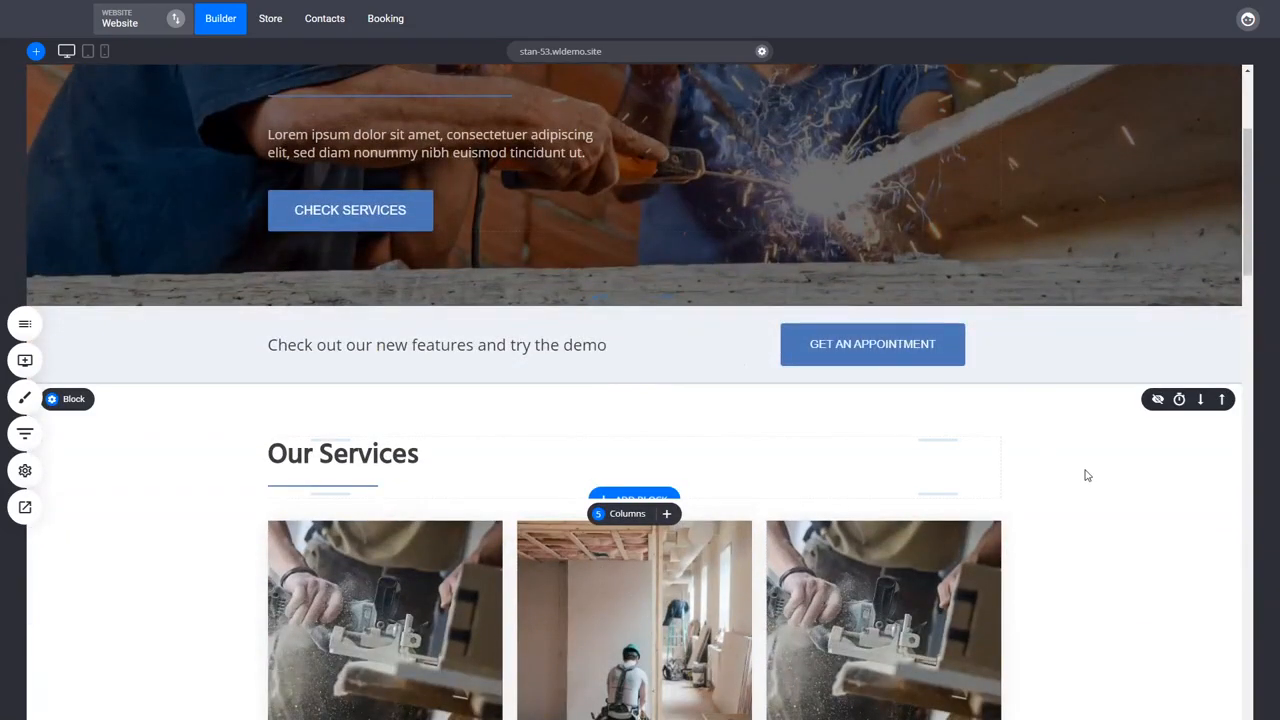
pyautogui.scroll(3, 1119, 494)
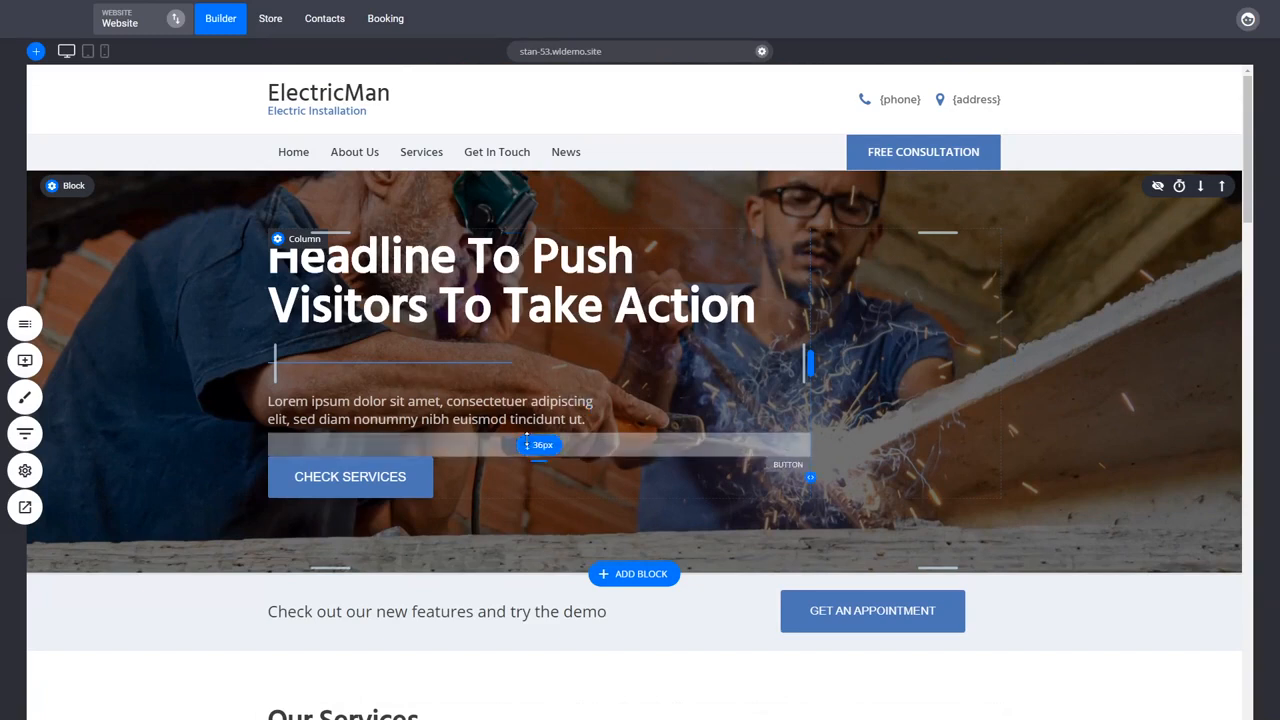
# - Lengthen the hero description by repeating its Lorem ipsum sentence three more times, and widen the text element
pyautogui.click(551, 411)
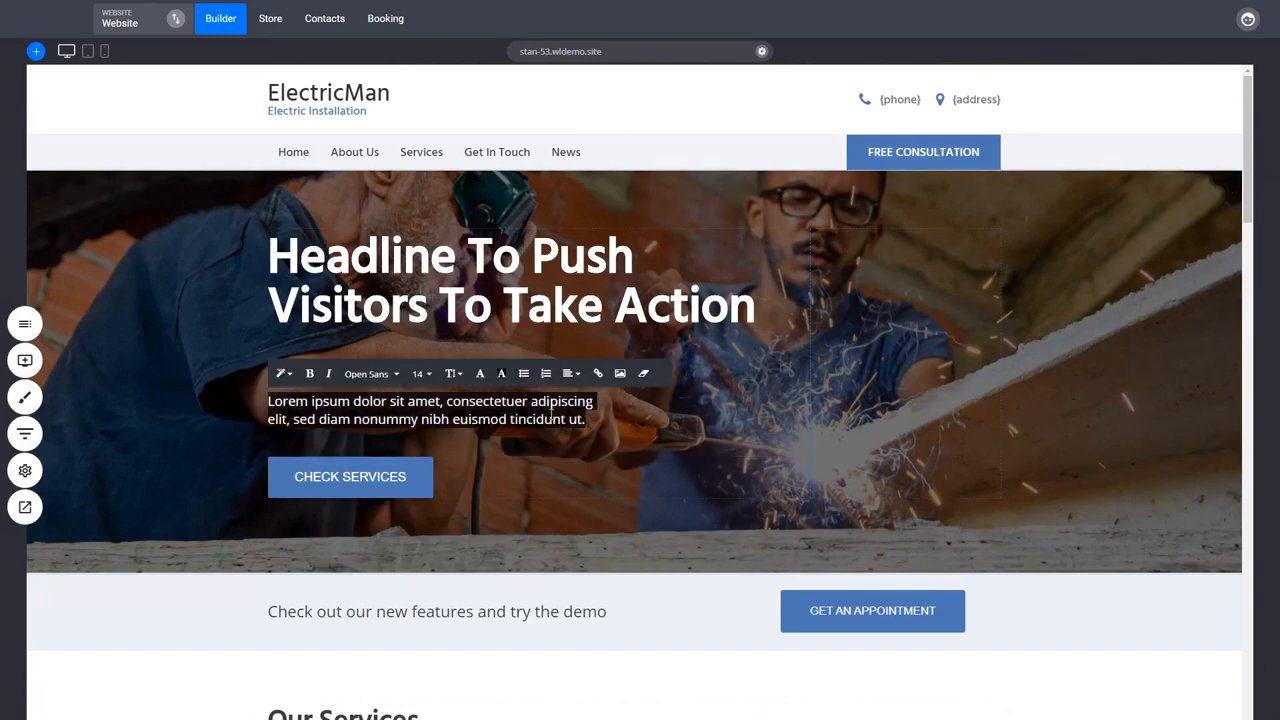
pyautogui.hotkey('ctrl', 'v')
pyautogui.hotkey('ctrl', 'v')
pyautogui.hotkey('ctrl', 'v')
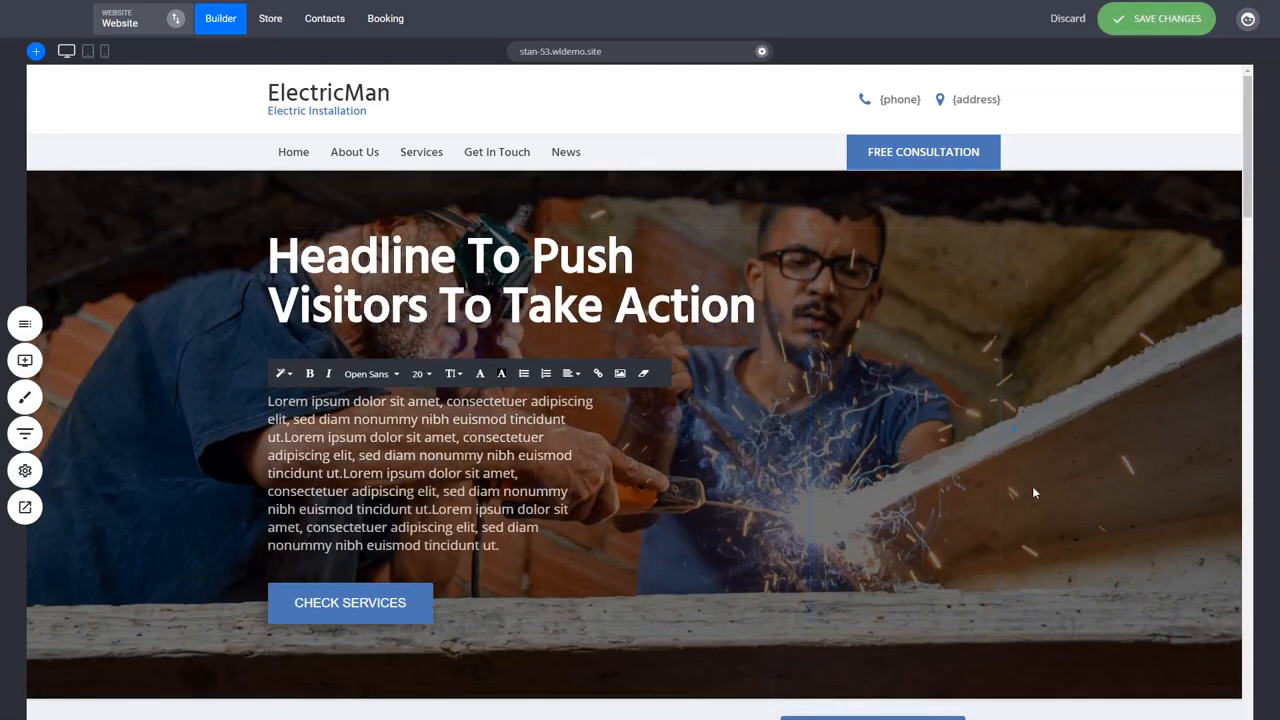
pyautogui.click(1034, 492)
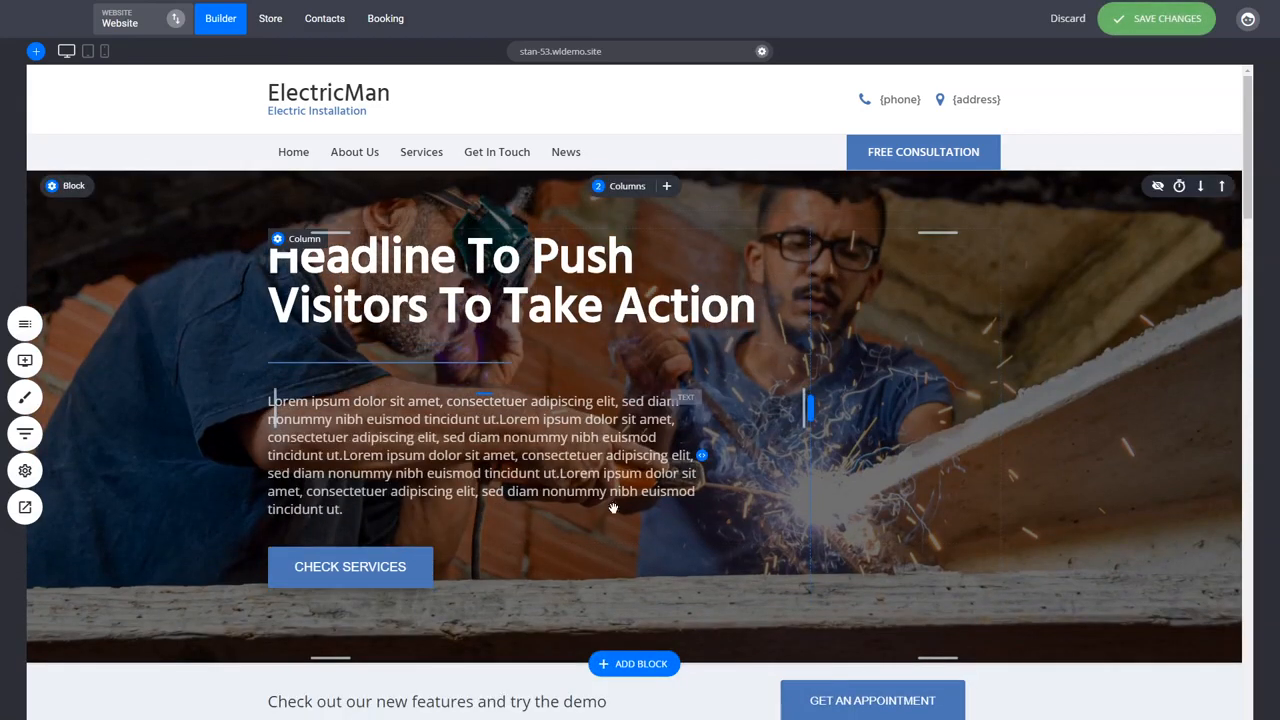
pyautogui.click(494, 459)
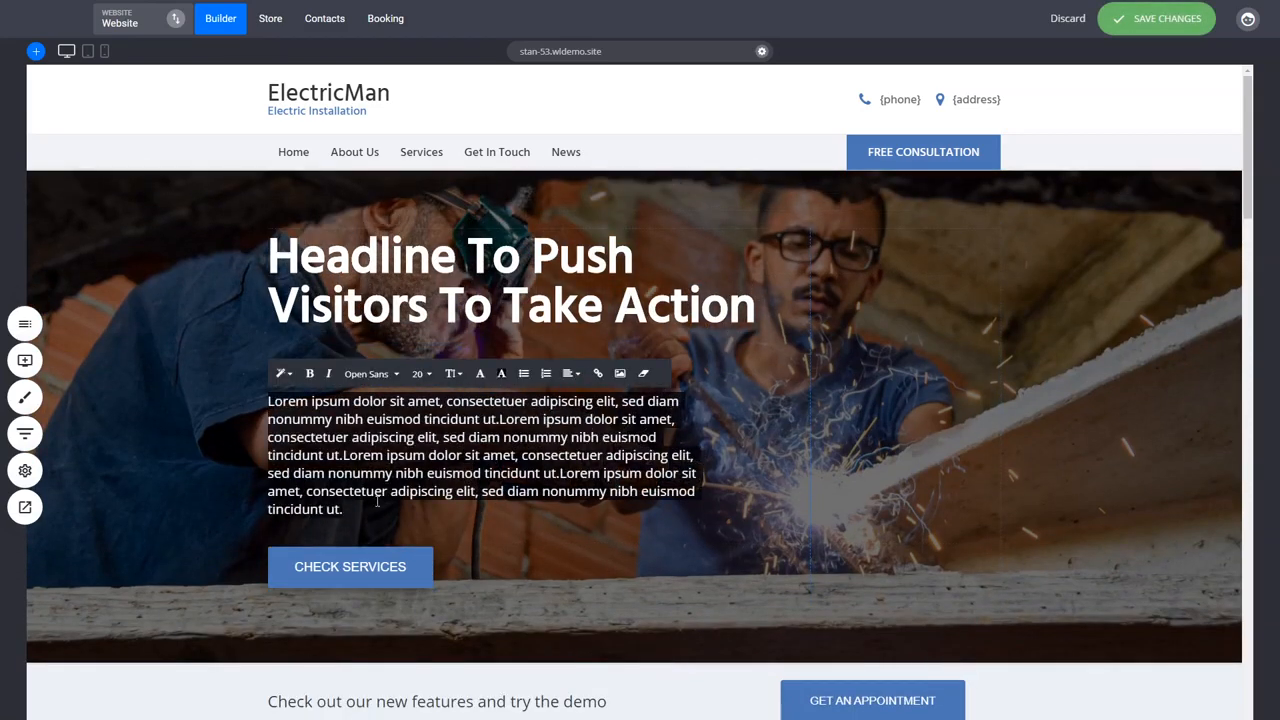
pyautogui.moveTo(377, 502); pyautogui.dragTo(573, 440)
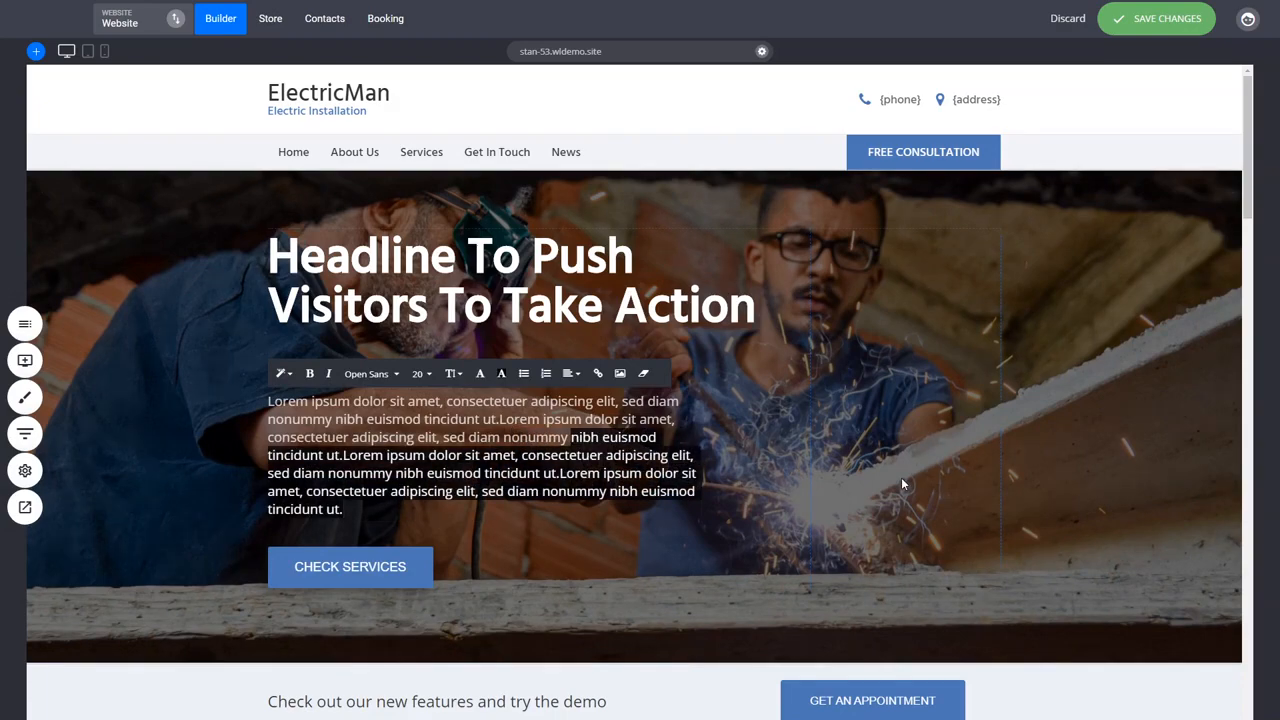
# - Examine the description text in the service cards and in the Header Example Title block
pyautogui.scroll(-4, 901, 480)
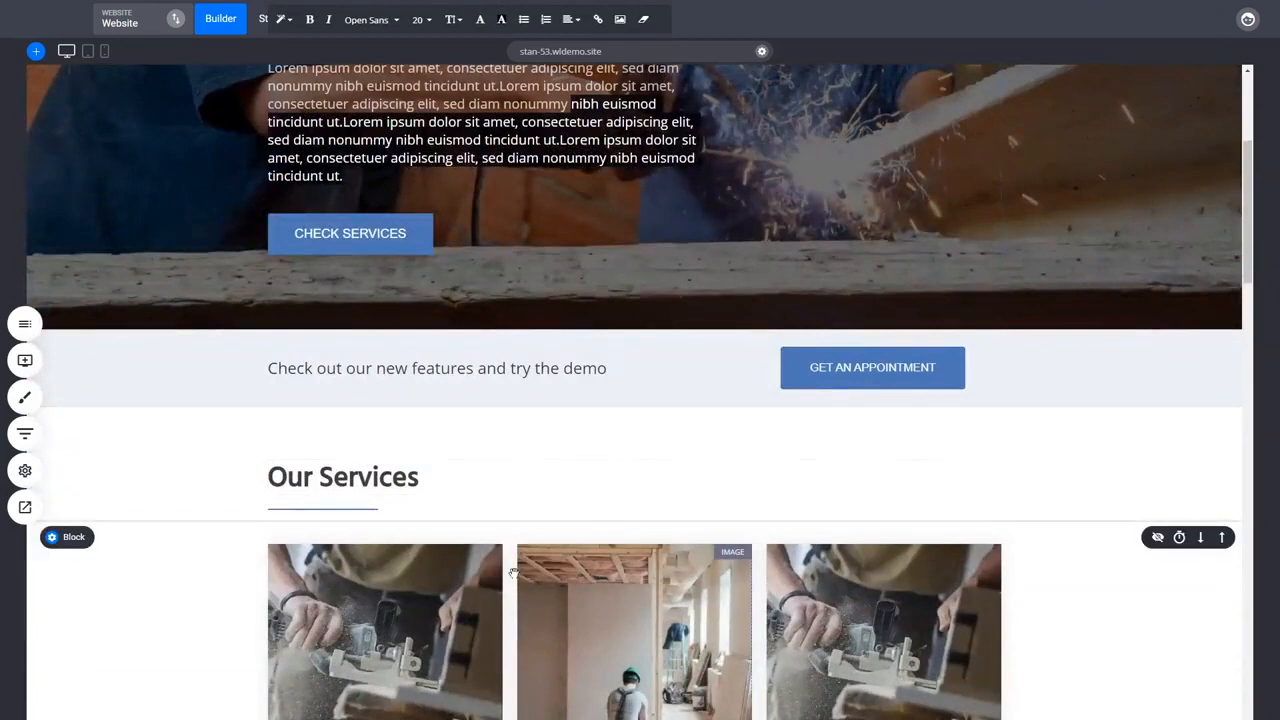
pyautogui.scroll(-2, 480, 576)
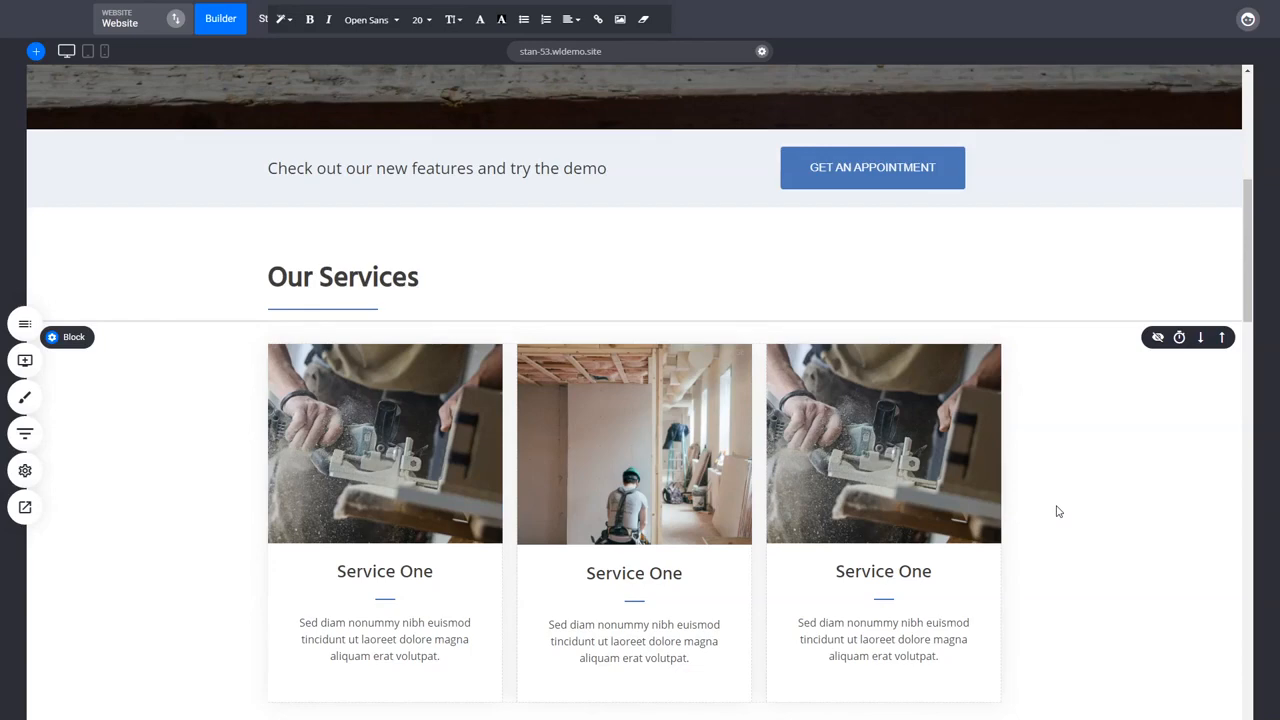
pyautogui.scroll(-5, 1057, 511)
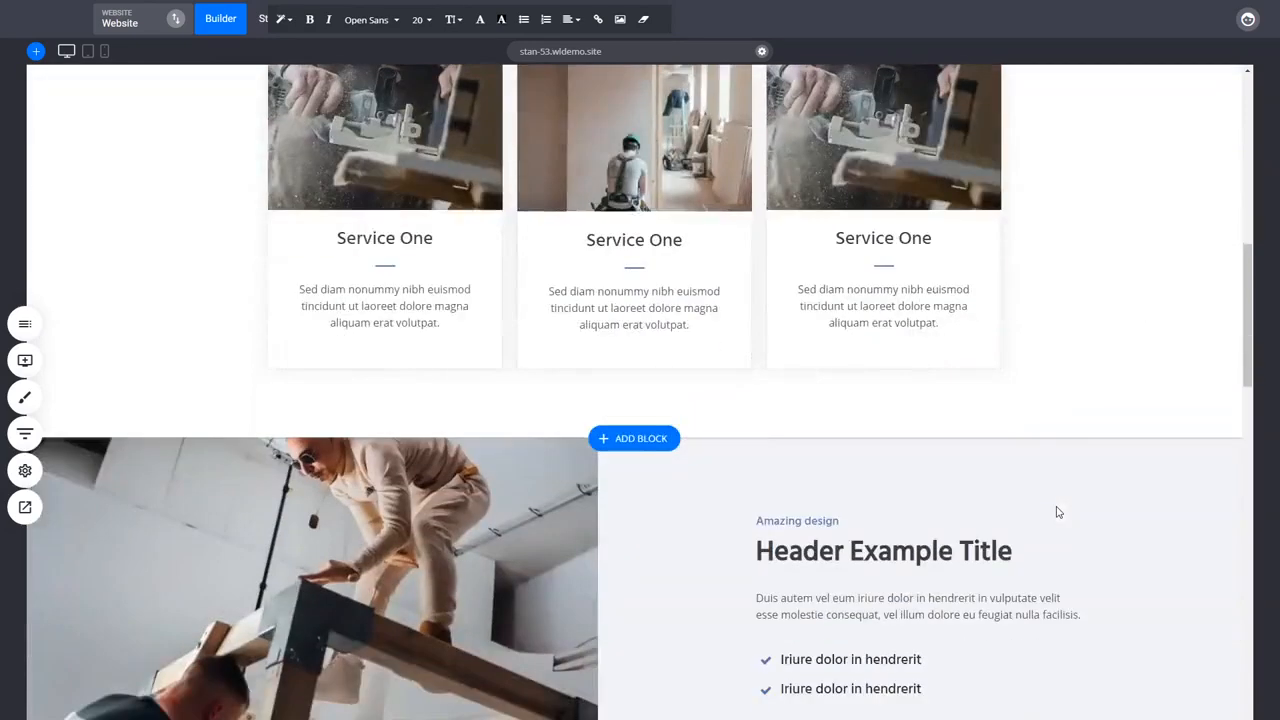
pyautogui.scroll(4, 1057, 510)
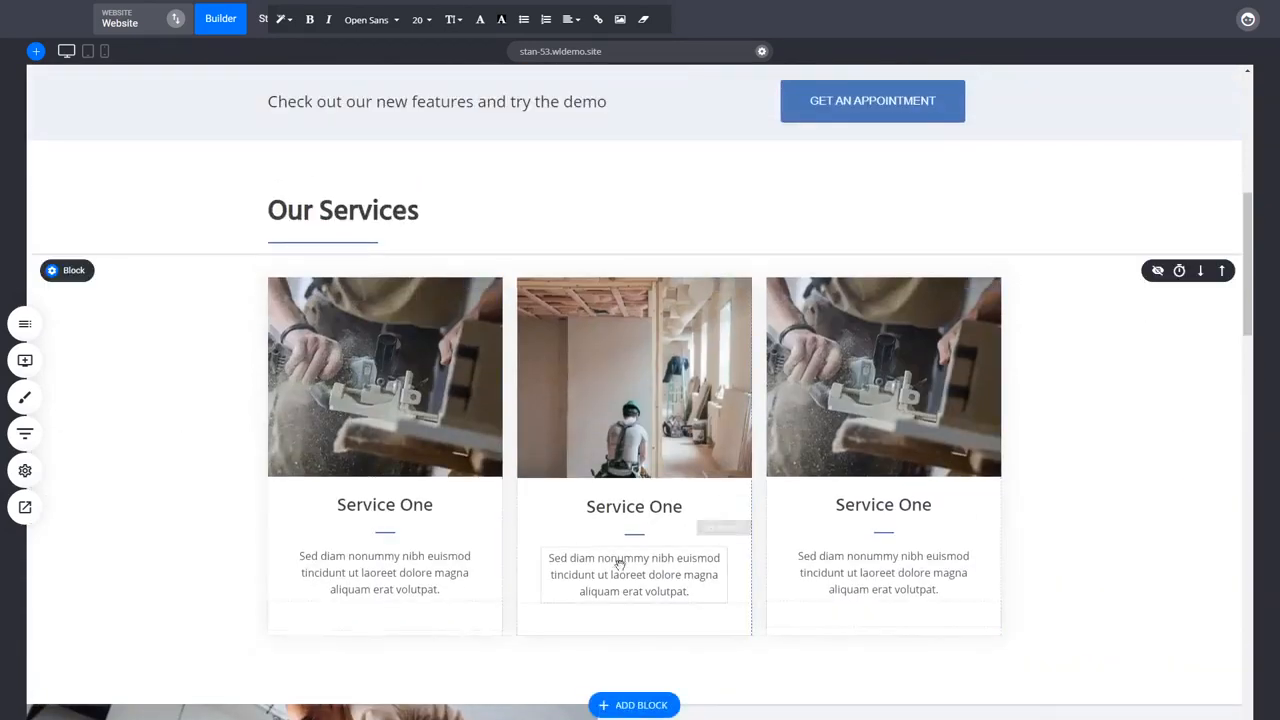
pyautogui.scroll(-4, 714, 523)
pyautogui.scroll(-2, 1005, 605)
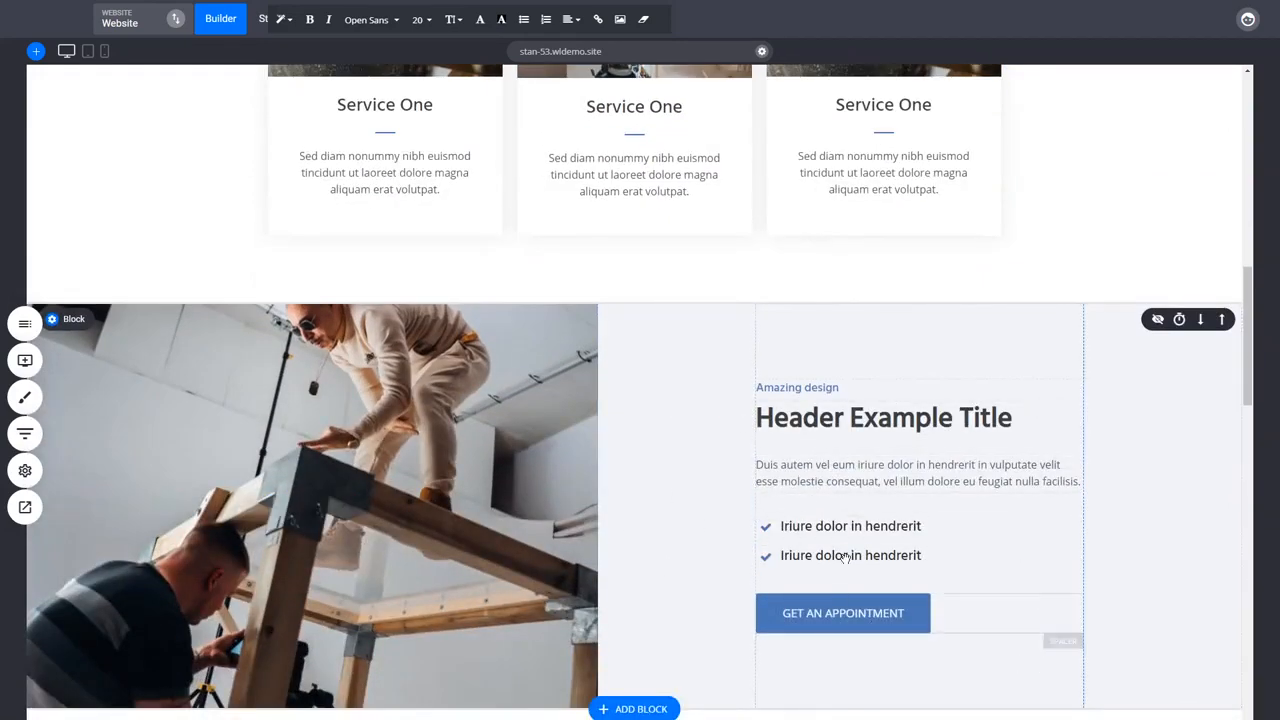
pyautogui.scroll(-2, 1108, 408)
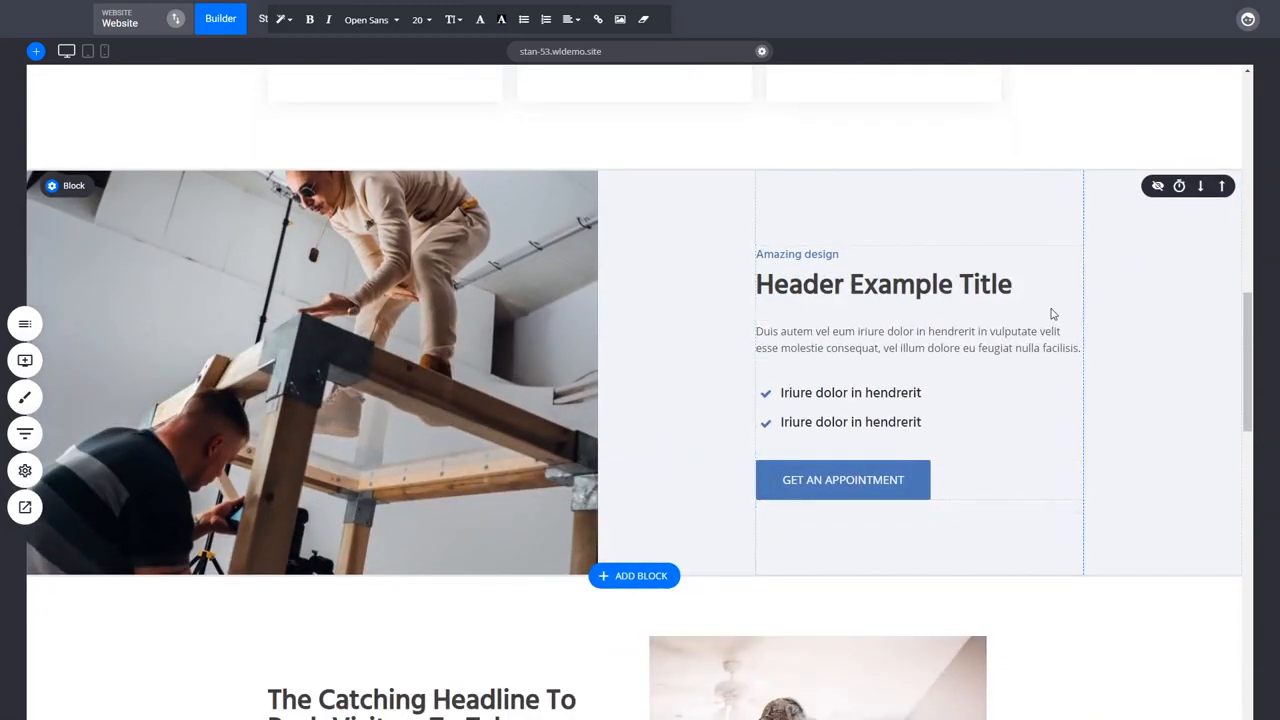
pyautogui.click(926, 347)
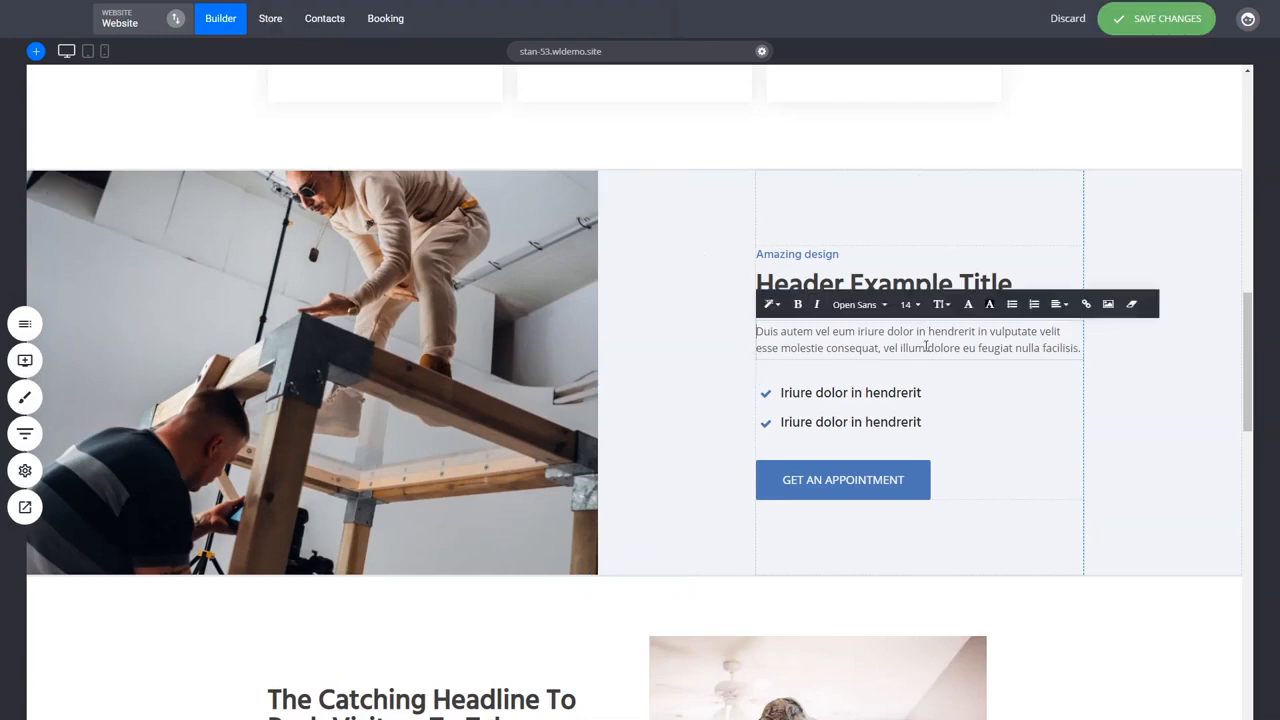
pyautogui.click(1140, 406)
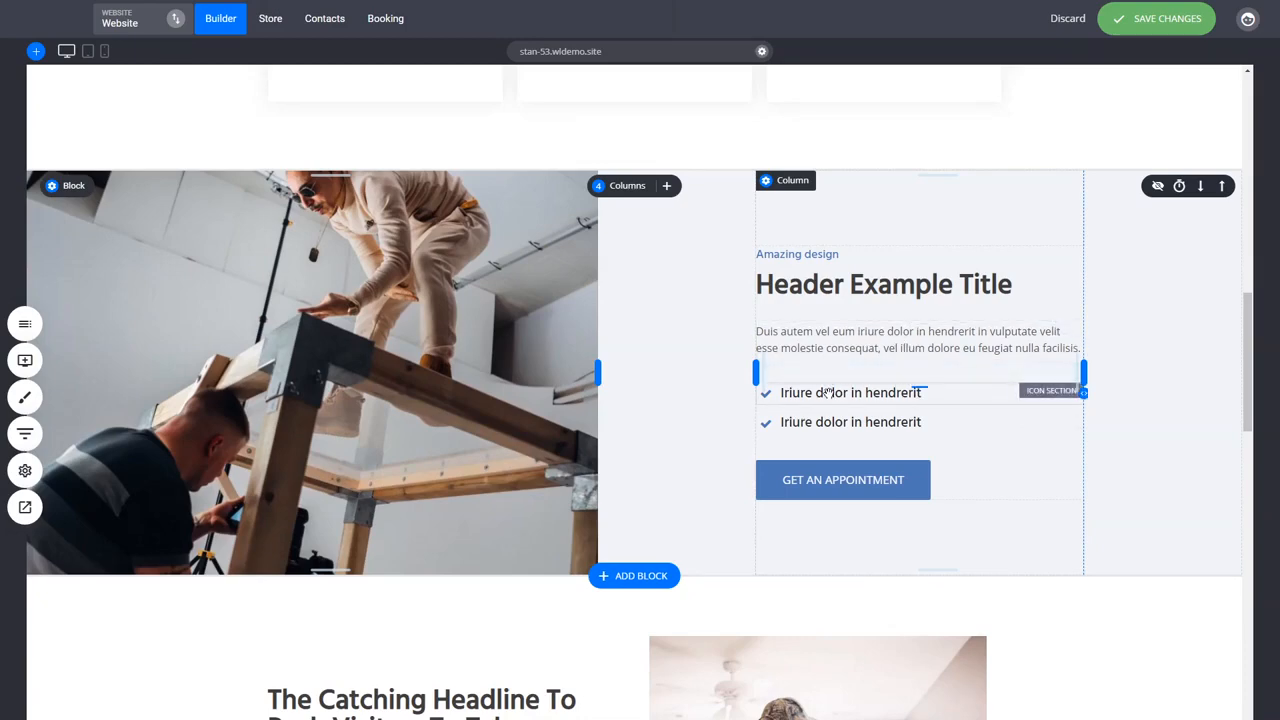
# - Review the remaining sections from The Catching Headline block through the team, testimonials and call to action down to the footer
pyautogui.scroll(-3, 1149, 414)
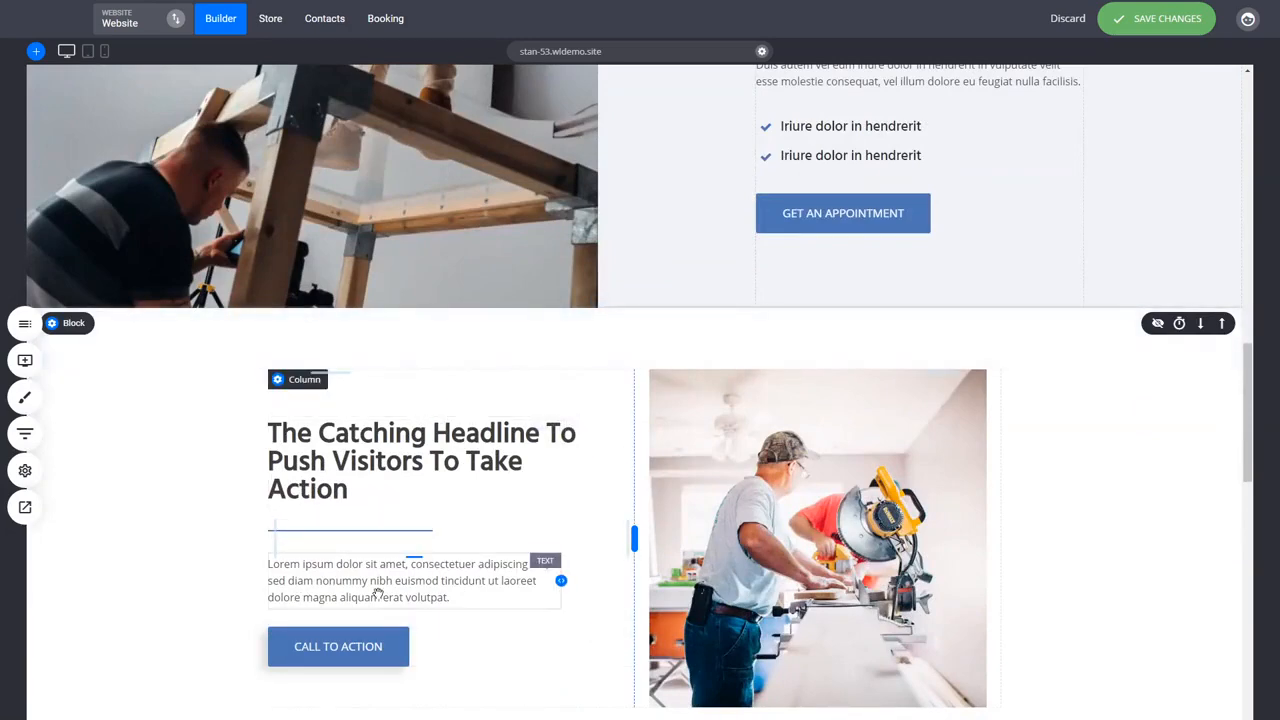
pyautogui.scroll(-8, 1063, 500)
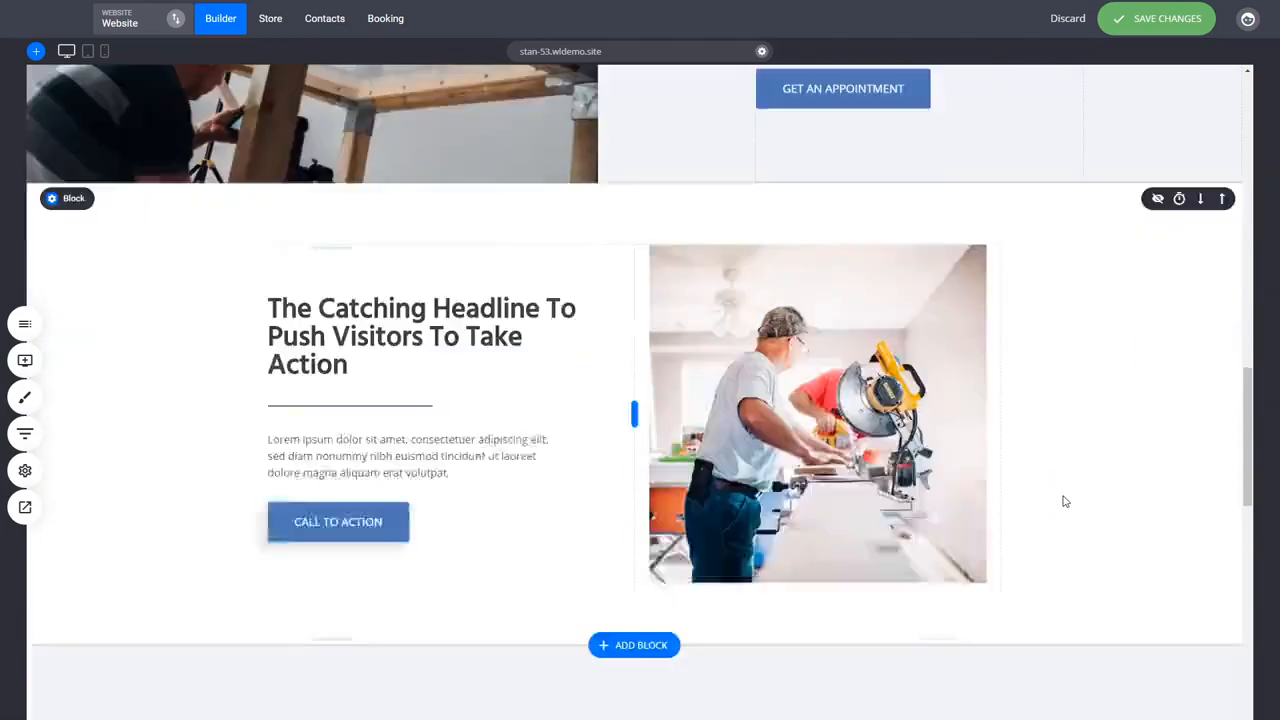
pyautogui.scroll(-2, 1065, 501)
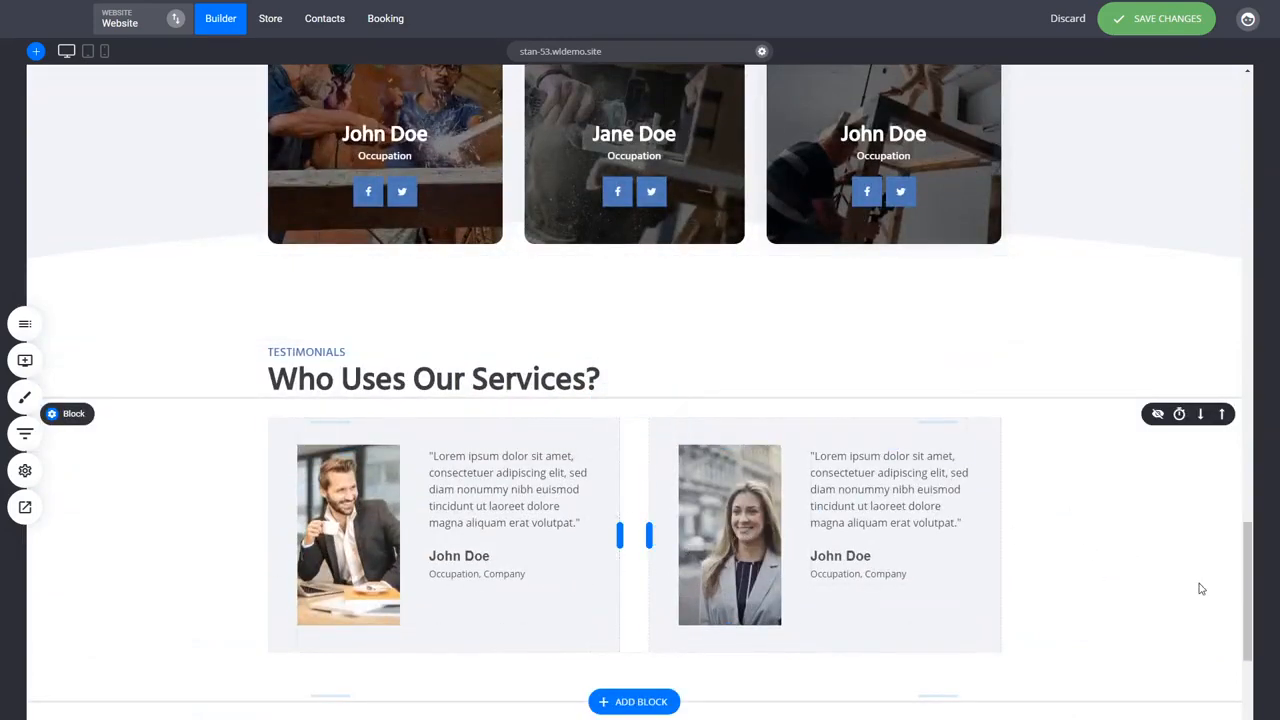
pyautogui.scroll(-5, 1201, 589)
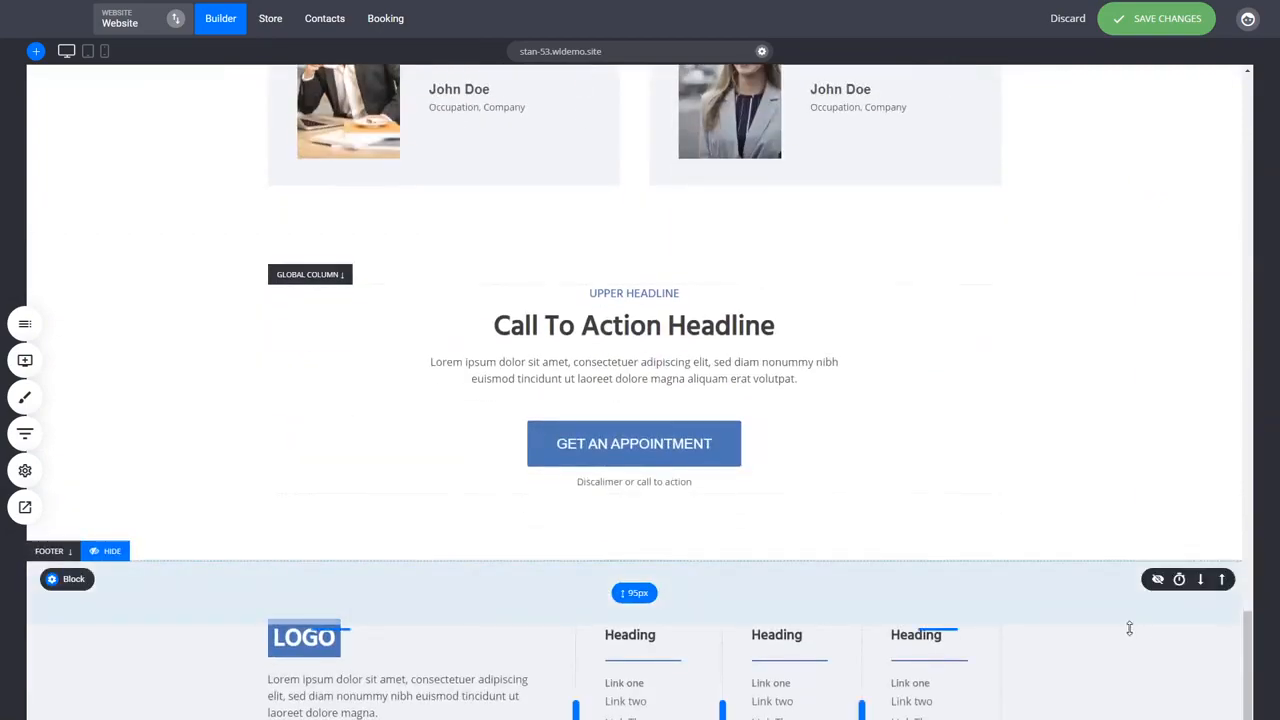
pyautogui.scroll(8, 1060, 583)
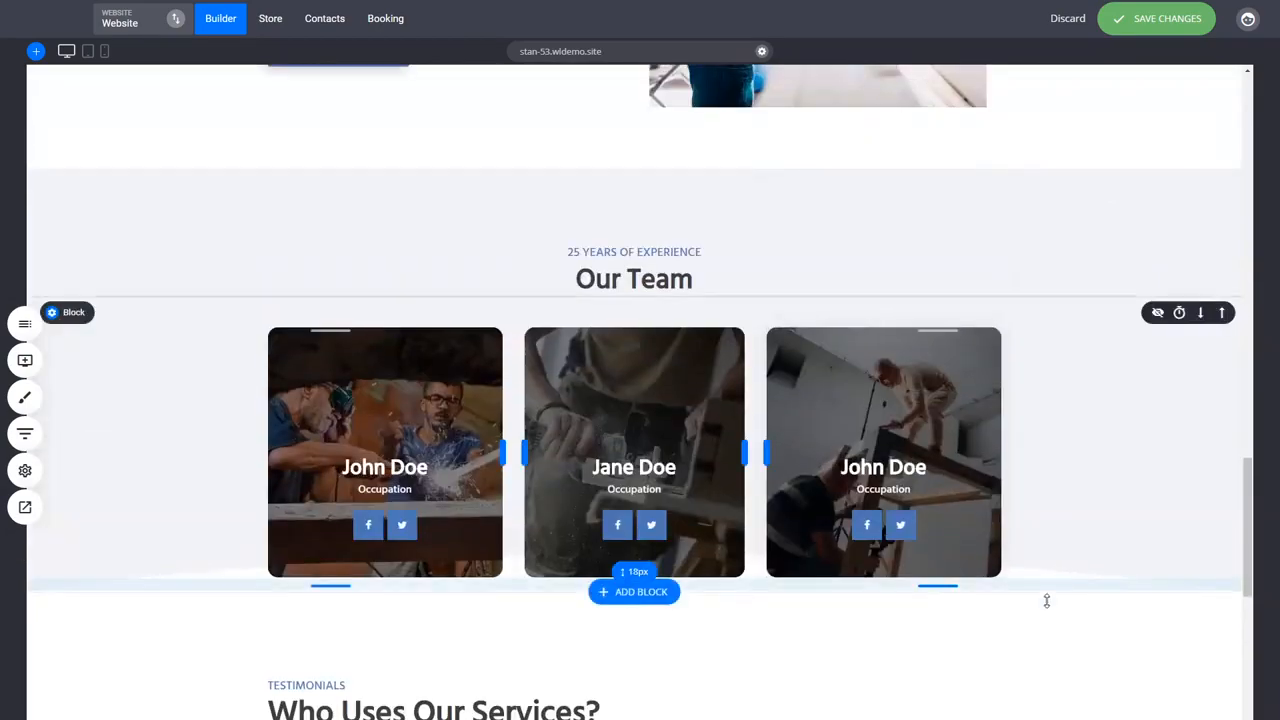
pyautogui.scroll(15, 1046, 600)
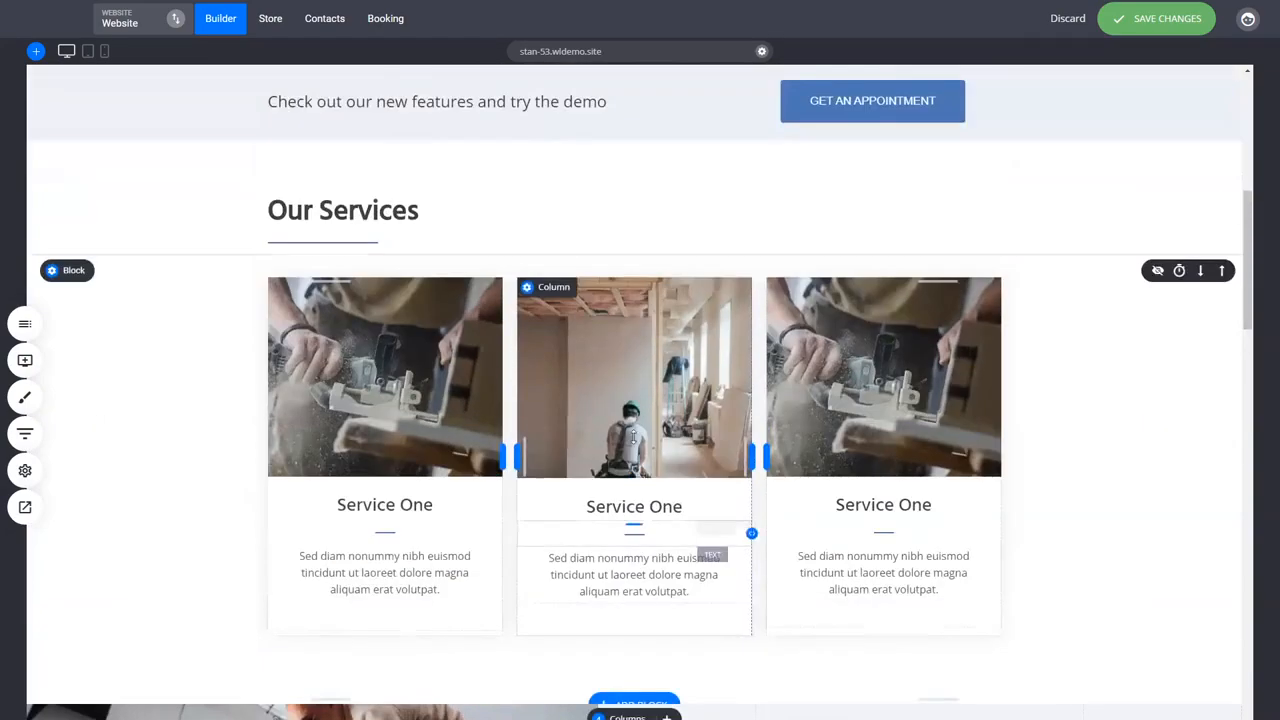
pyautogui.scroll(6, 1018, 362)
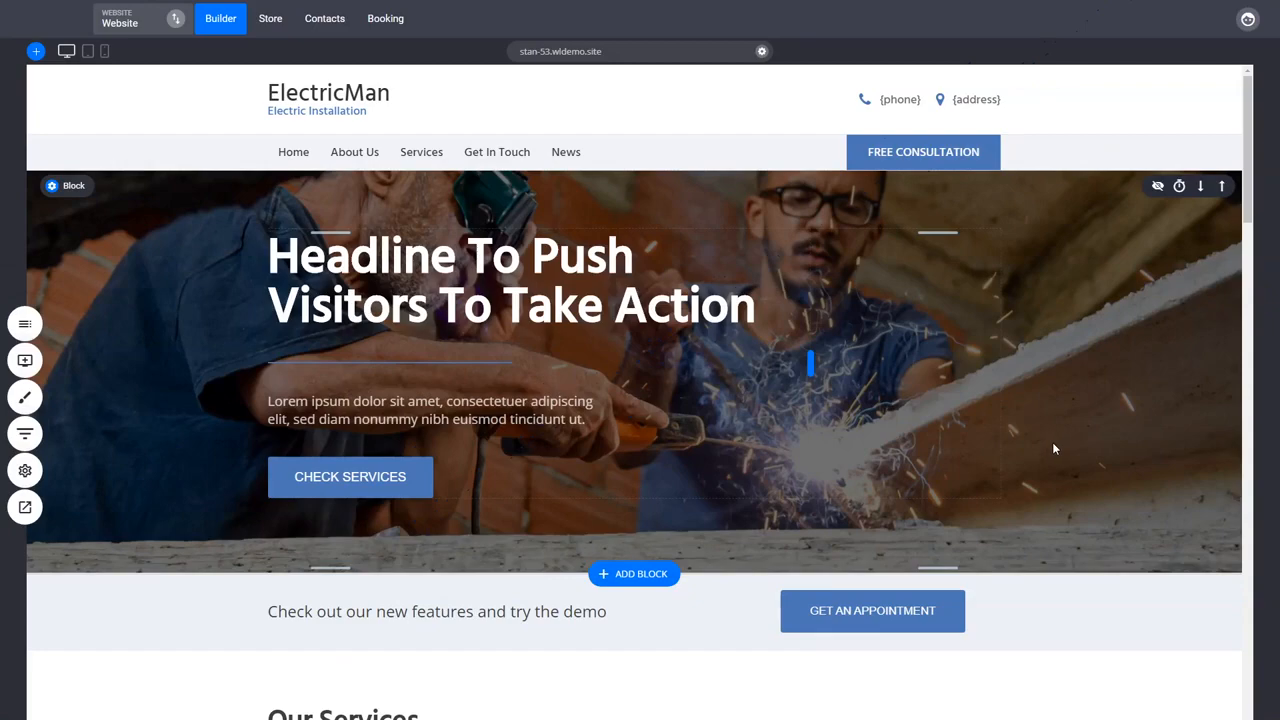
# - Compare the layout and background of consecutive blocks from the hero down to the Our Team section
pyautogui.scroll(-2, 1052, 448)
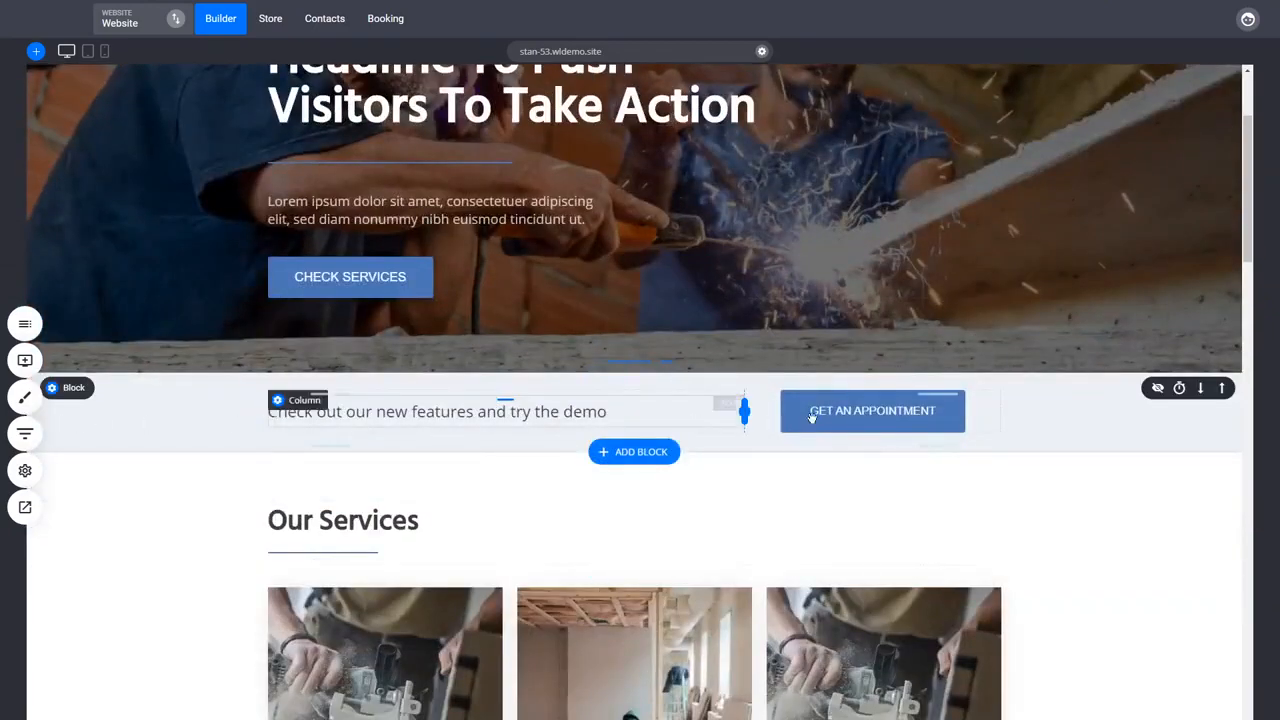
pyautogui.scroll(-7, 812, 417)
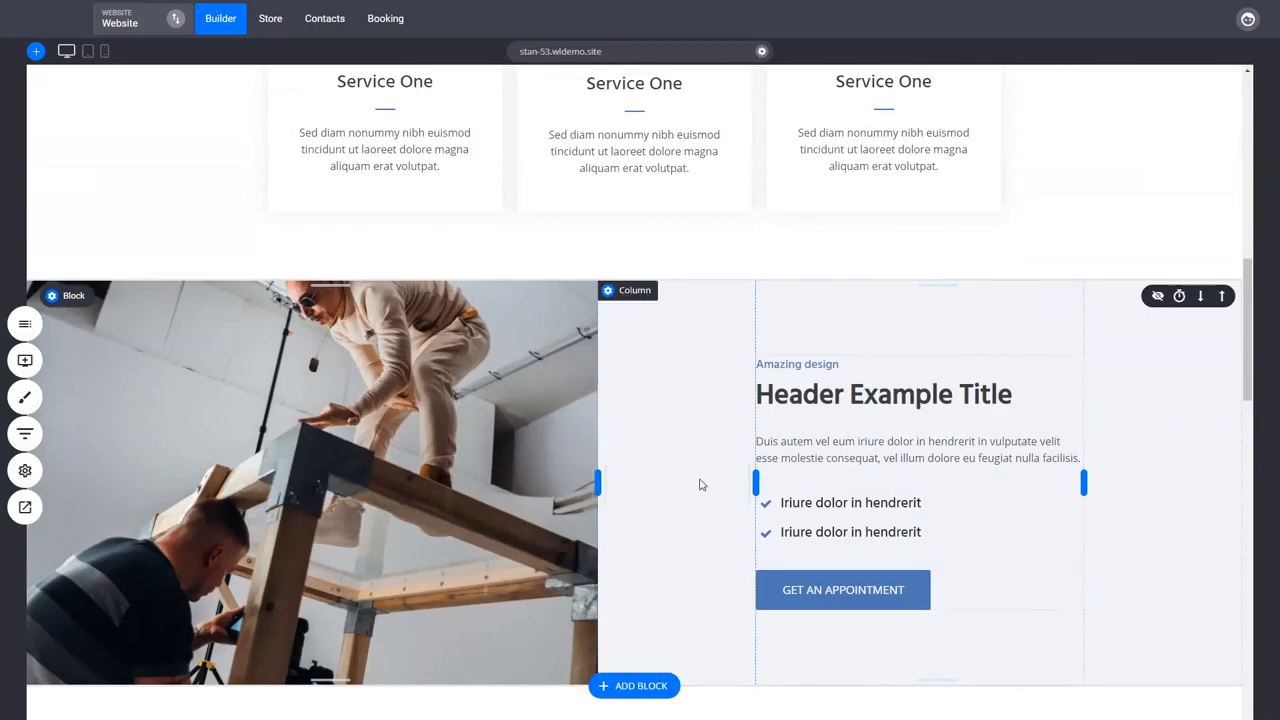
pyautogui.scroll(3, 706, 484)
pyautogui.scroll(2, 285, 379)
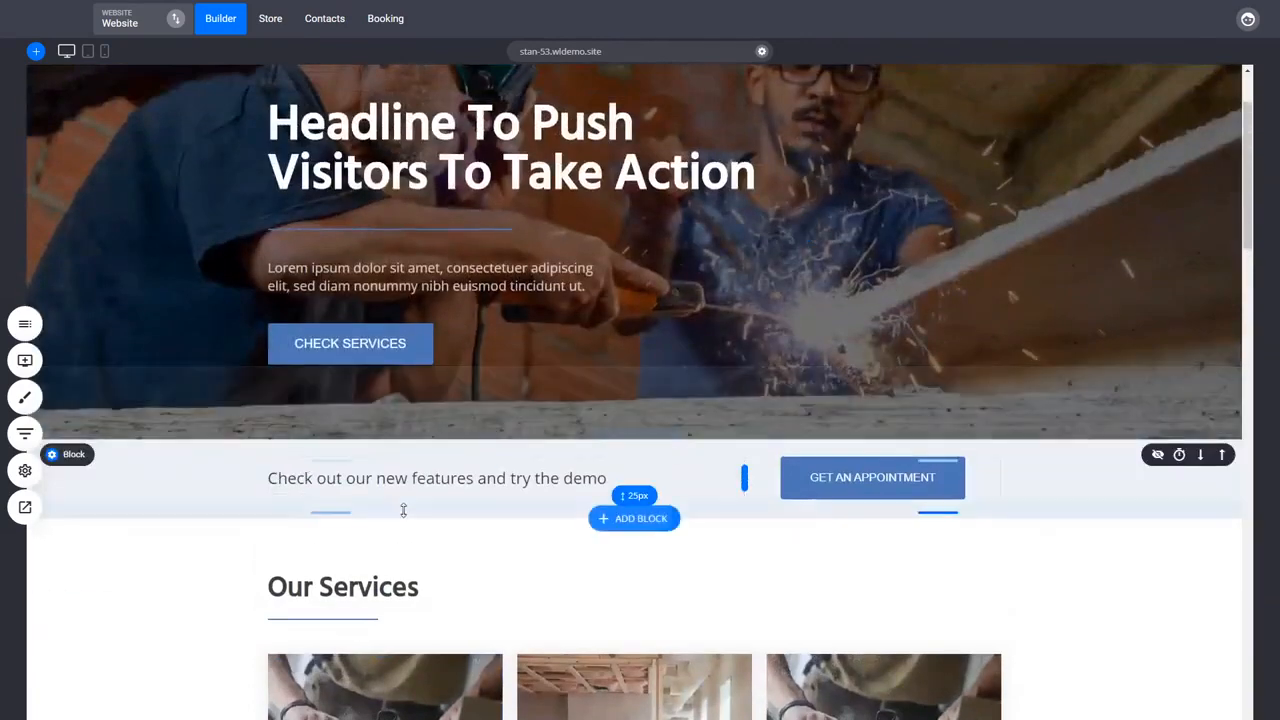
pyautogui.scroll(-4, 849, 340)
pyautogui.scroll(-2, 849, 347)
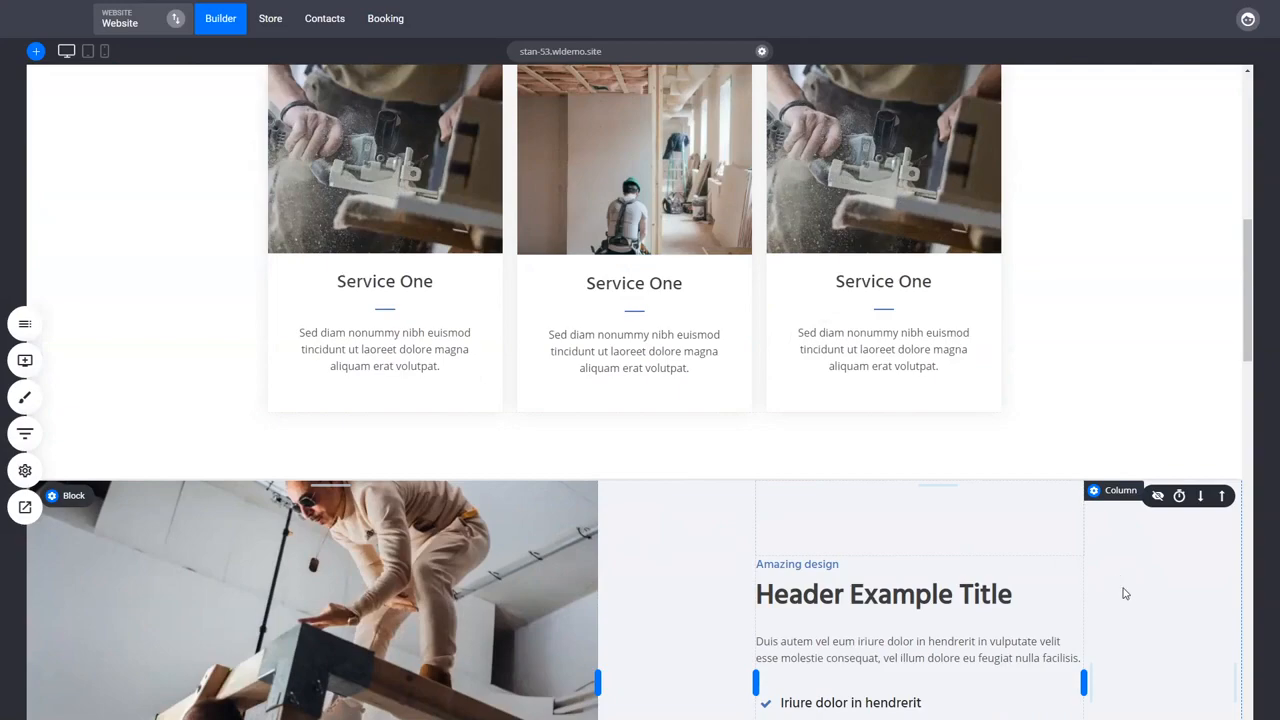
pyautogui.scroll(-8, 1124, 594)
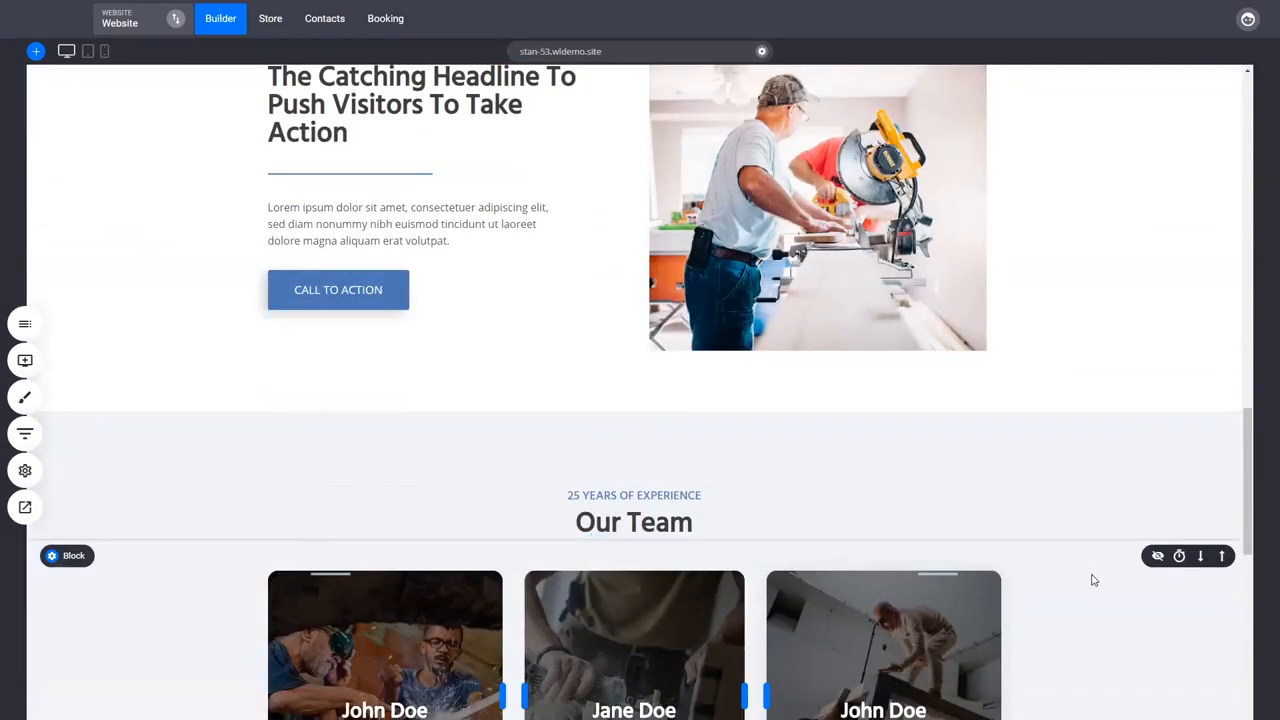
pyautogui.scroll(3, 1090, 590)
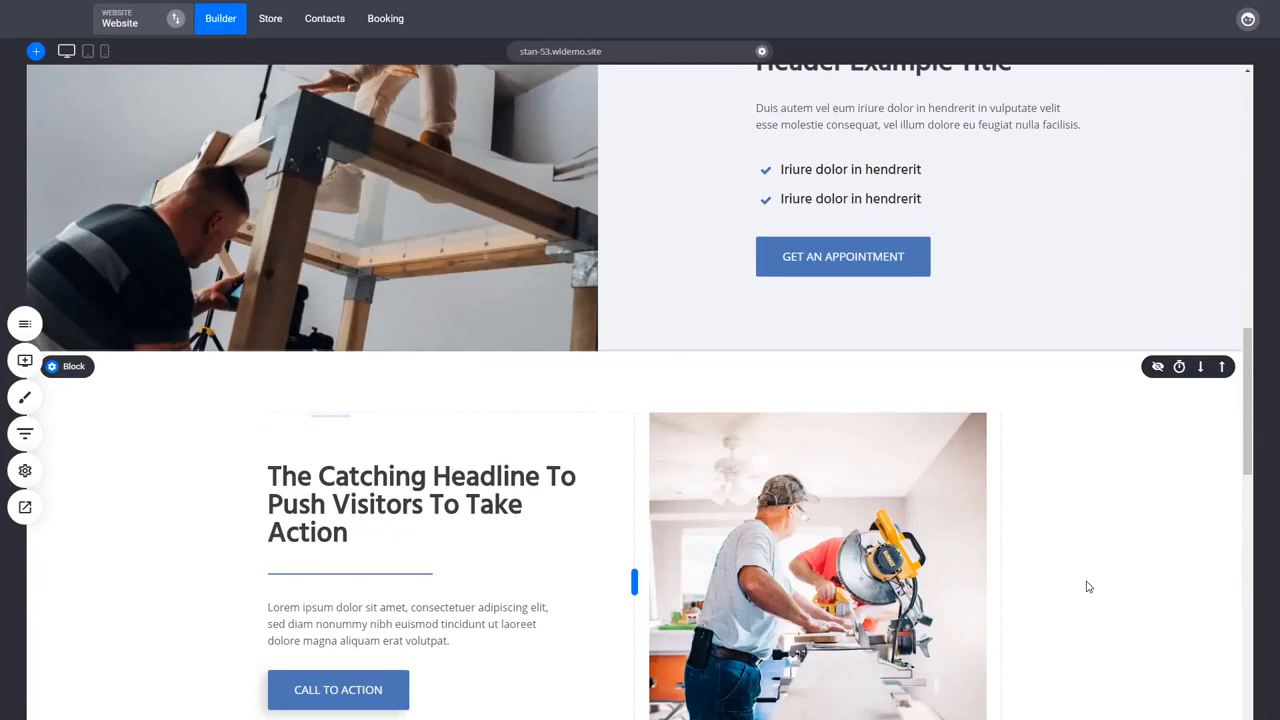
pyautogui.scroll(12, 1088, 587)
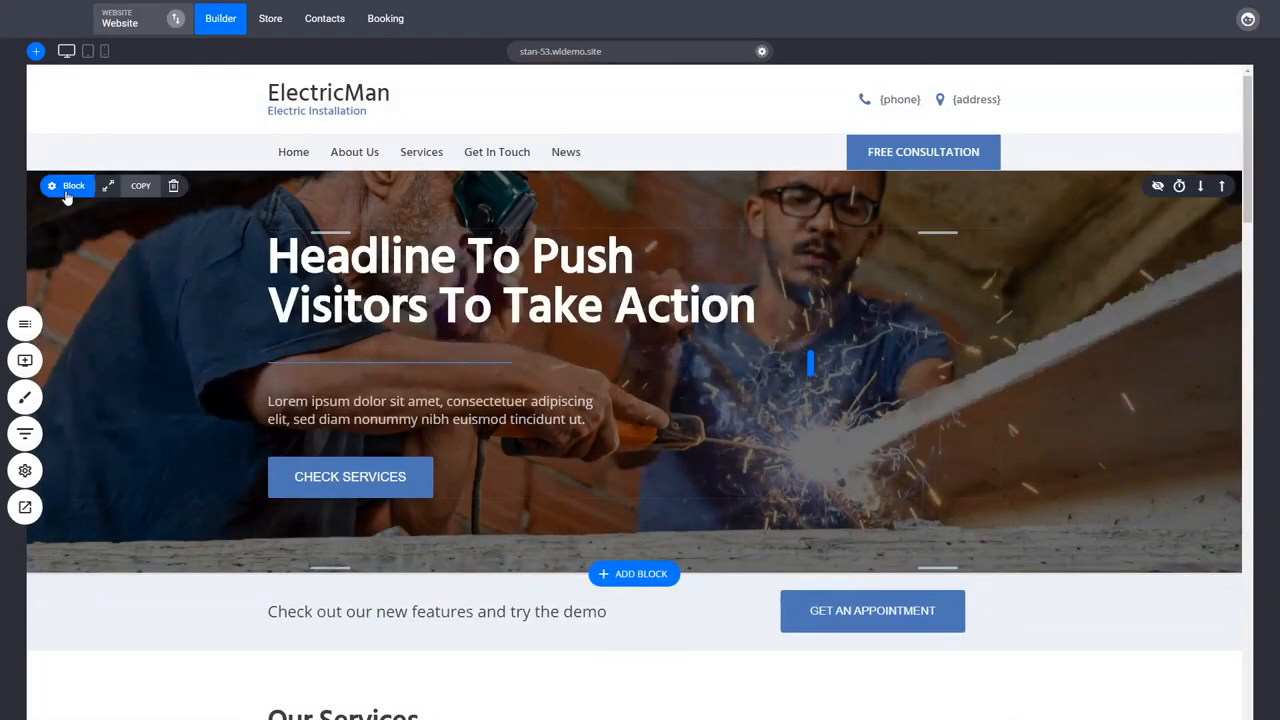
# - Add a Curve shape divider at the bottom of the hero block and slightly increase the block's bottom spacing
pyautogui.click(70, 187)
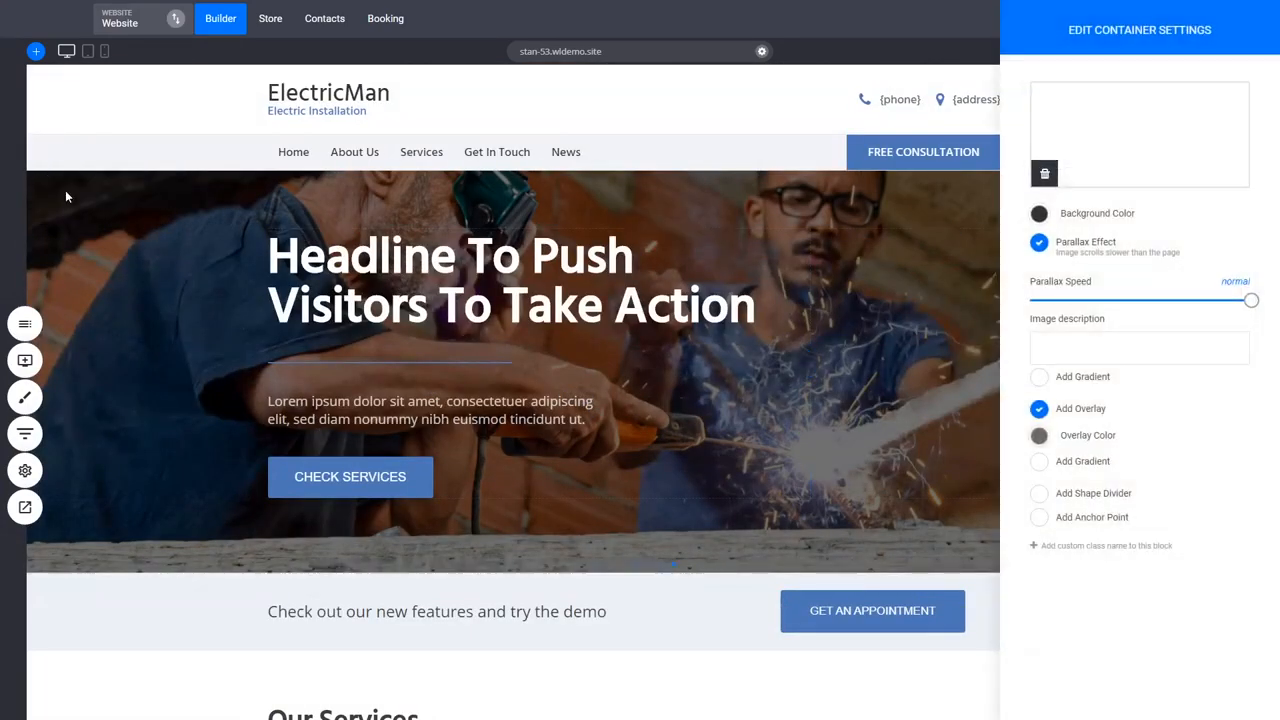
pyautogui.click(1110, 505)
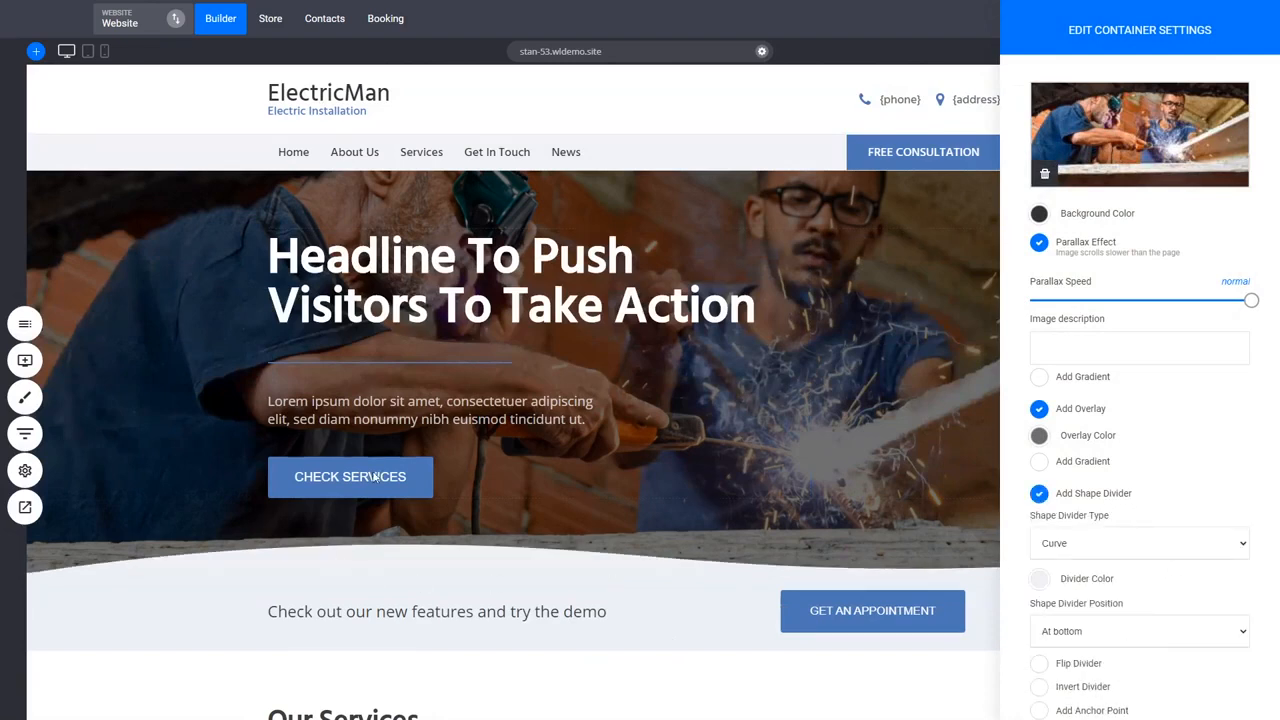
pyautogui.click(633, 565)
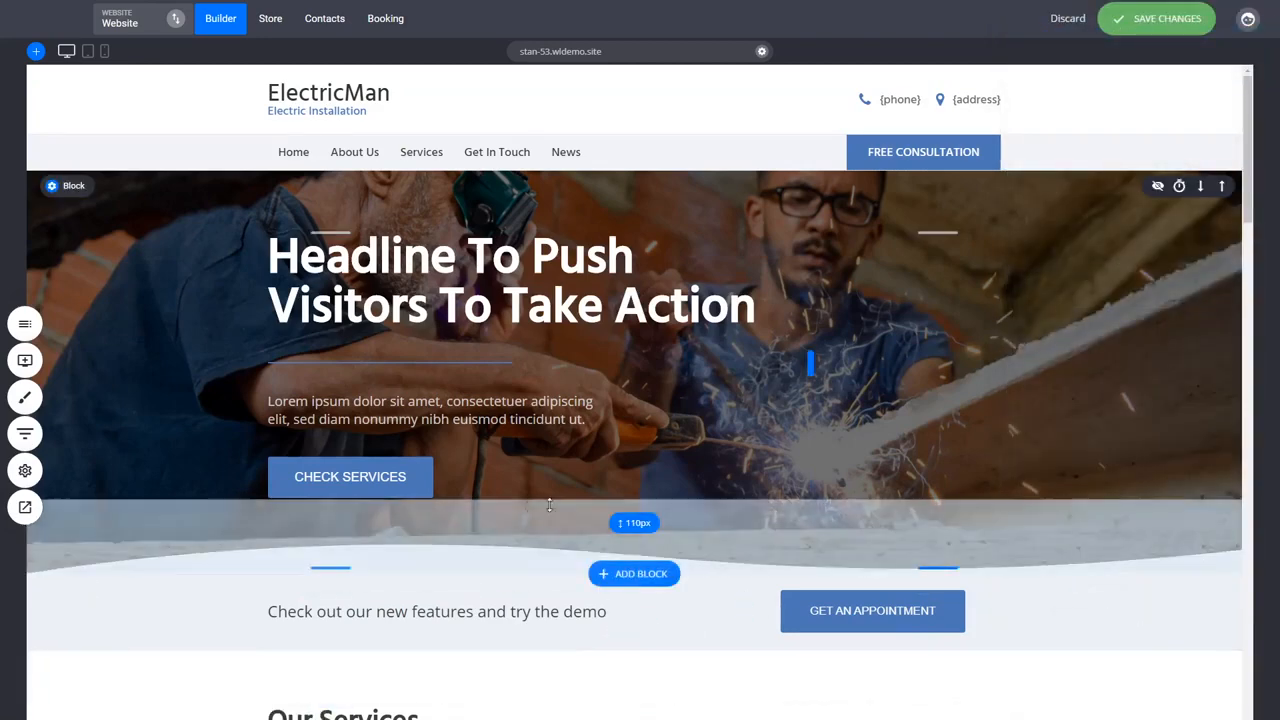
pyautogui.moveTo(583, 515); pyautogui.dragTo(583, 523)
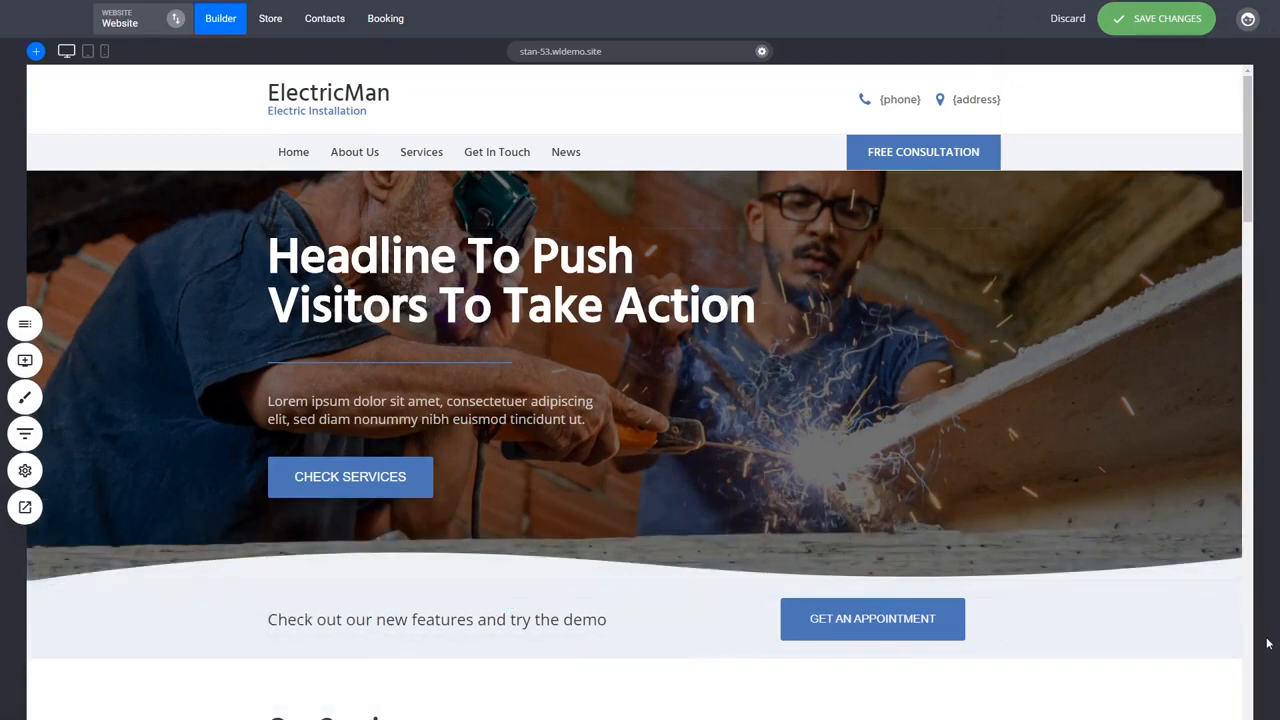
# - Change the hero block's shape divider type to Curve 4 and set its divider color to the global color F2F3F7
pyautogui.click(48, 188)
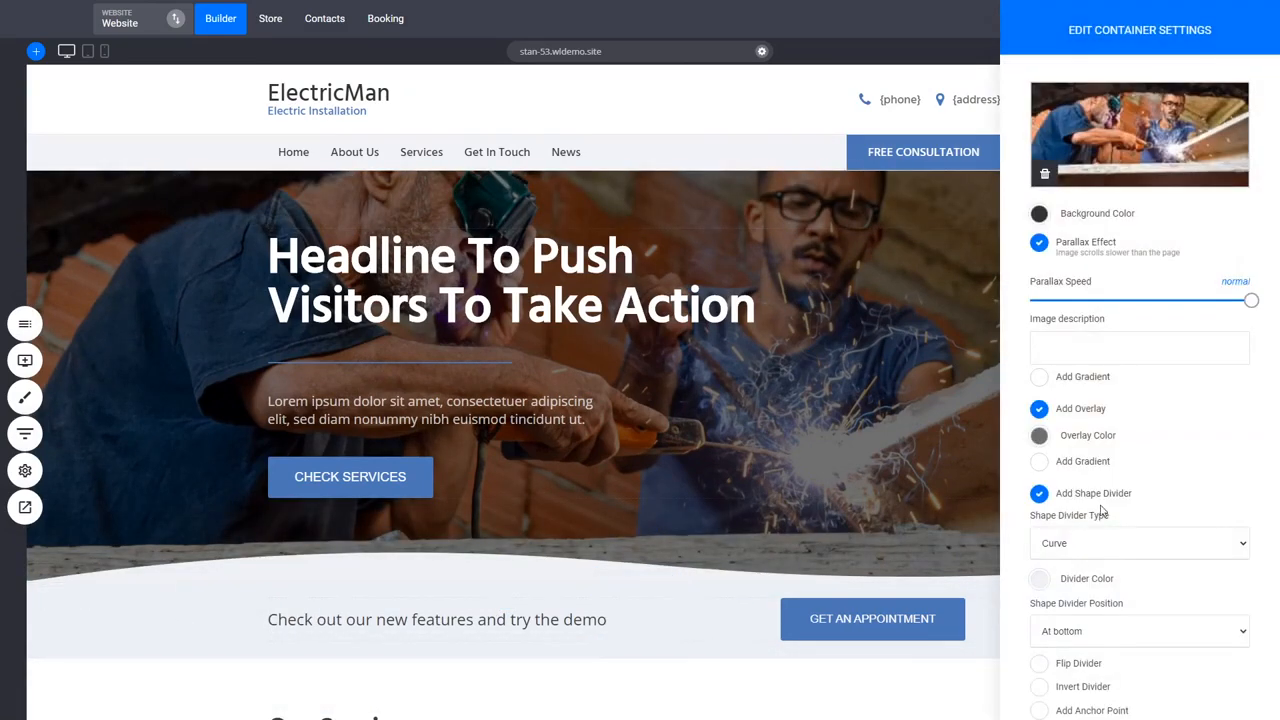
pyautogui.click(1065, 341)
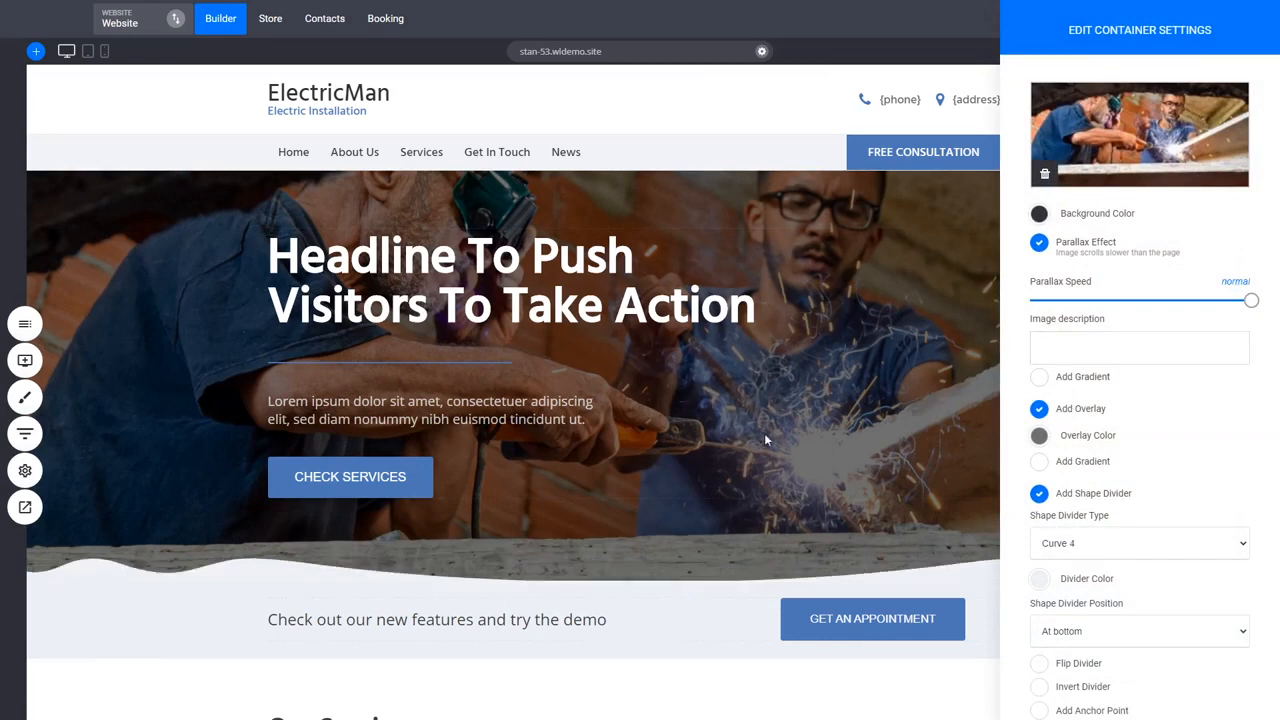
pyautogui.click(1041, 580)
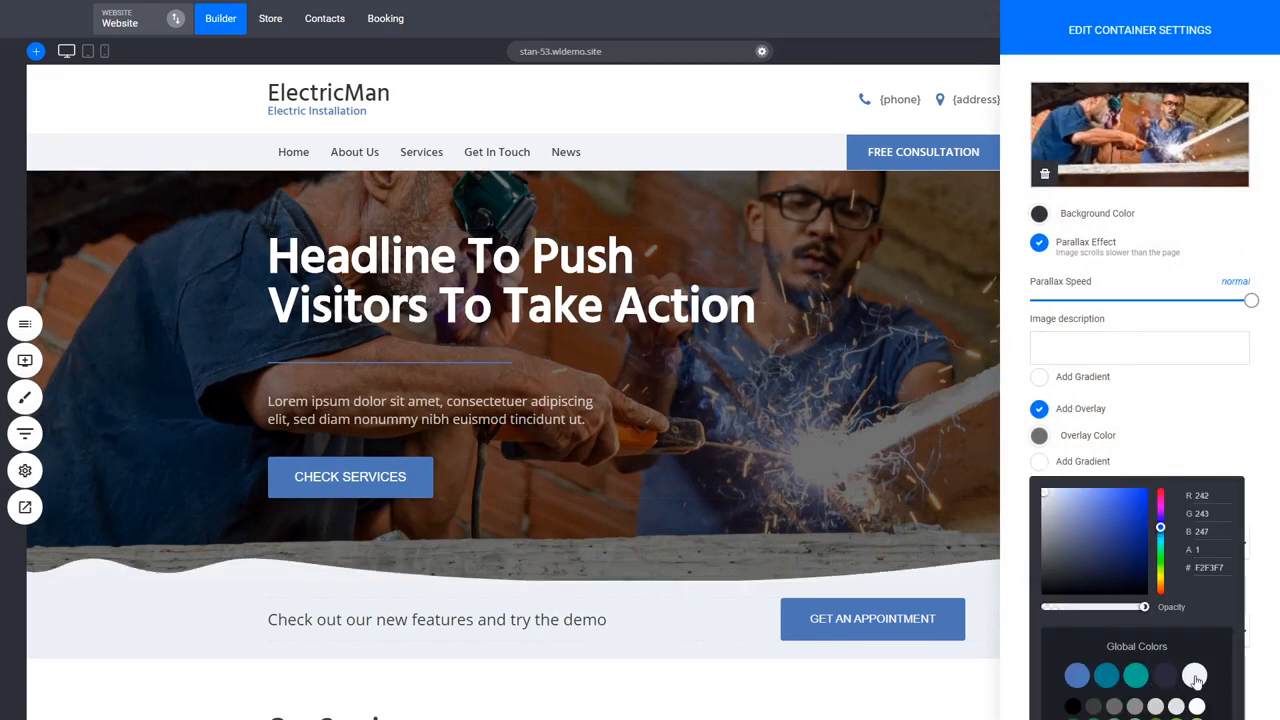
pyautogui.click(594, 716)
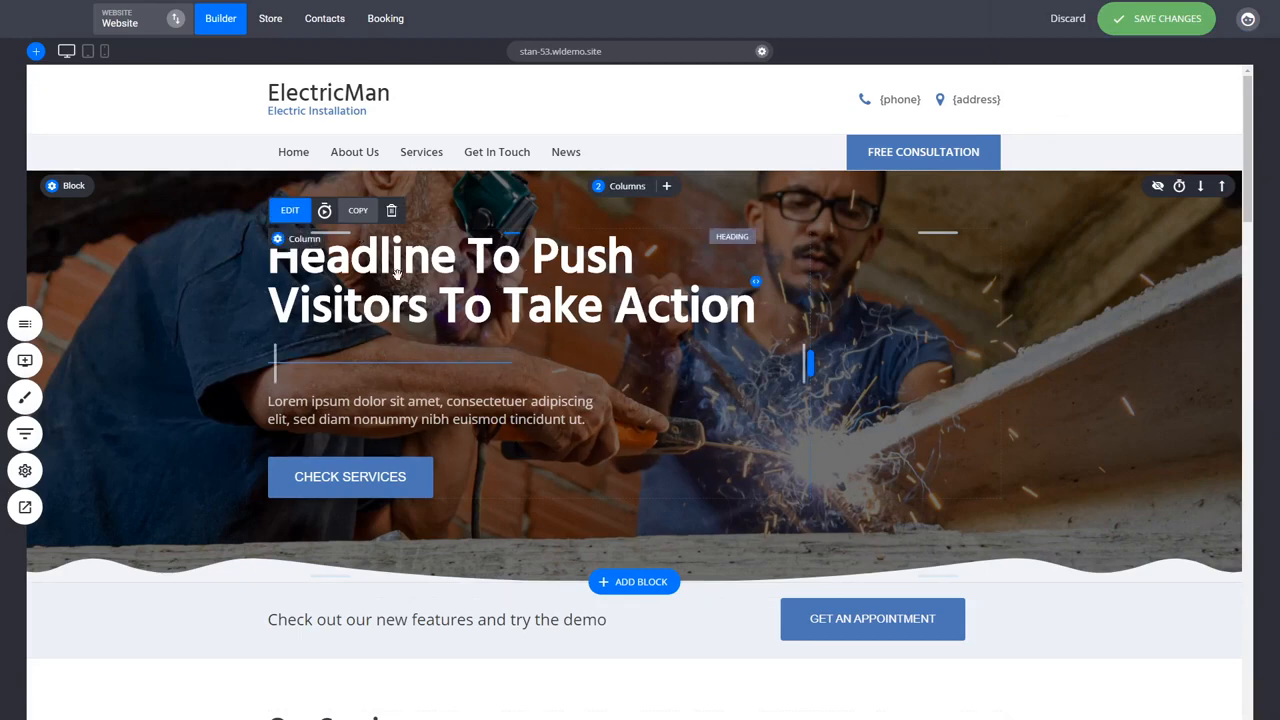
# - Try the Fade In From Bottom animation on the hero headline, and settle on Fade In From Right
pyautogui.click(324, 213)
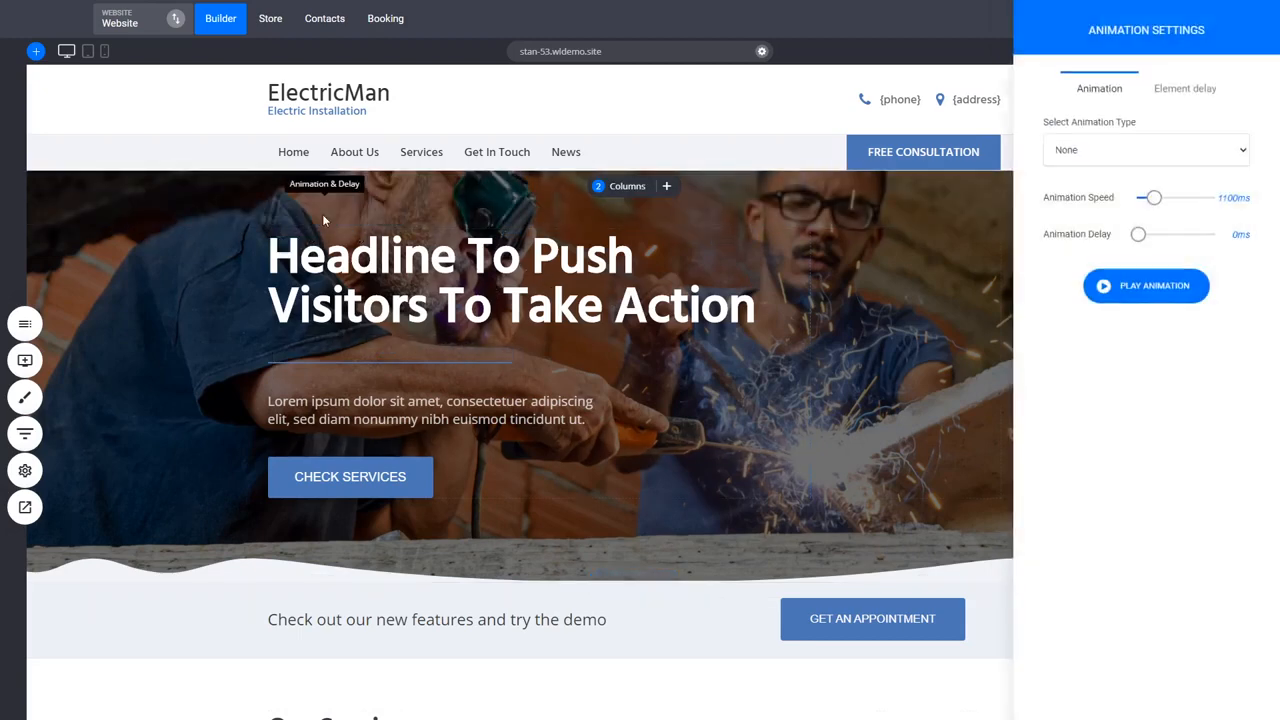
pyautogui.click(324, 213)
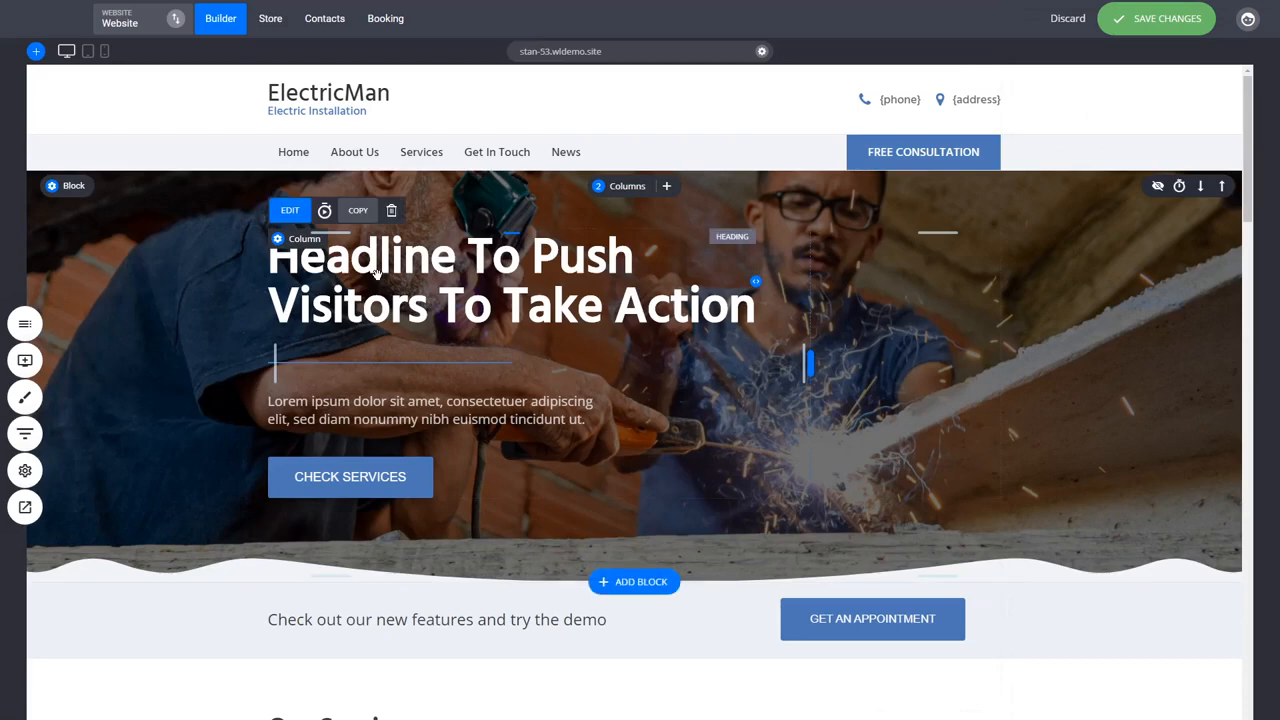
pyautogui.click(325, 211)
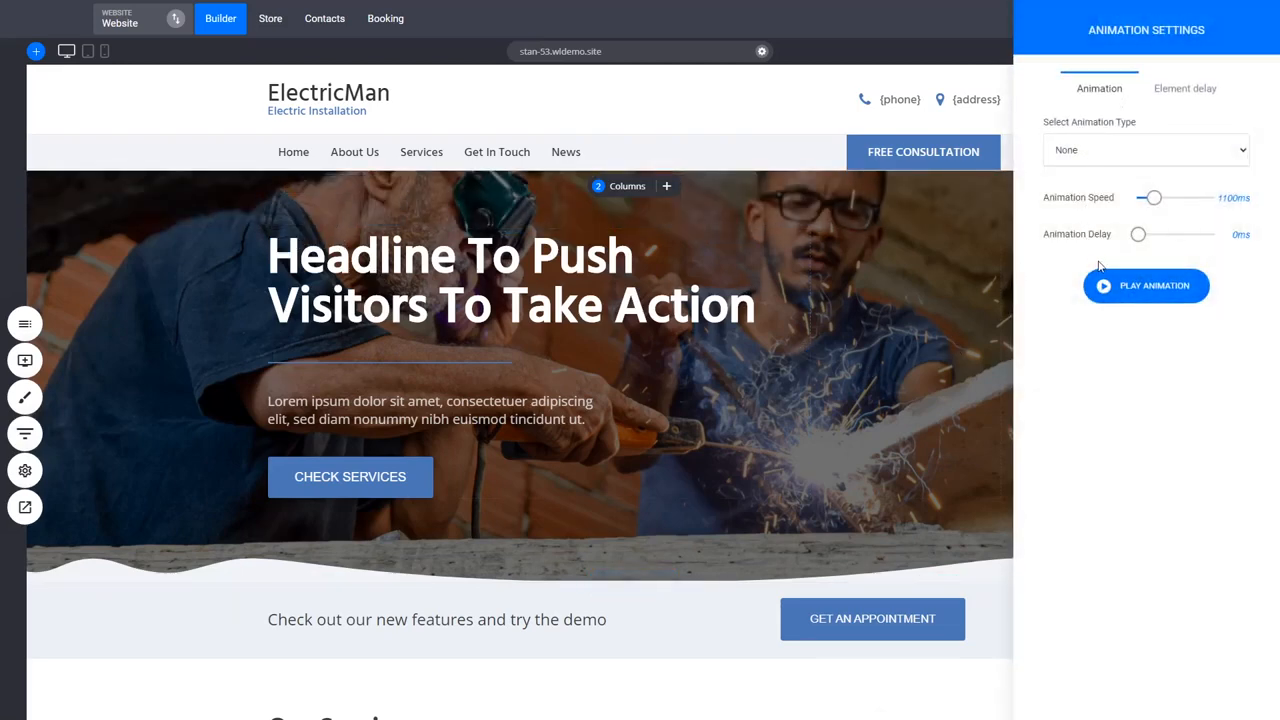
pyautogui.click(1140, 150)
pyautogui.click(1114, 283)
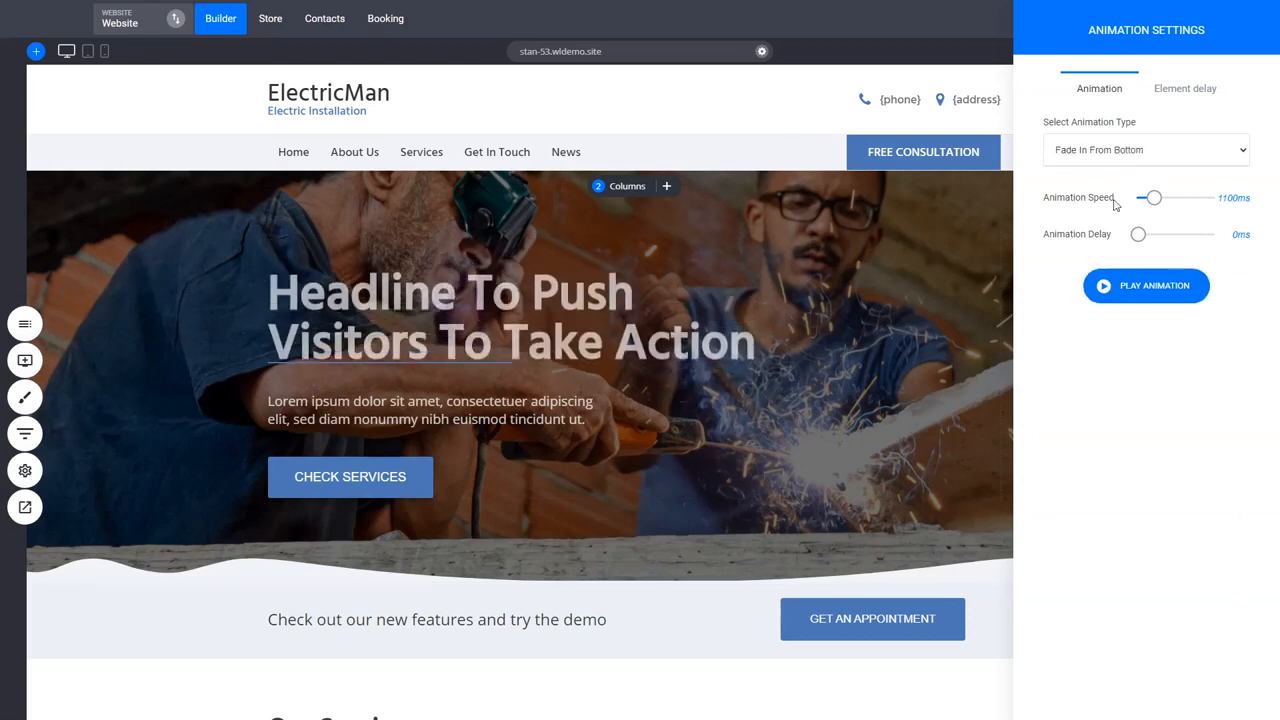
pyautogui.click(1105, 282)
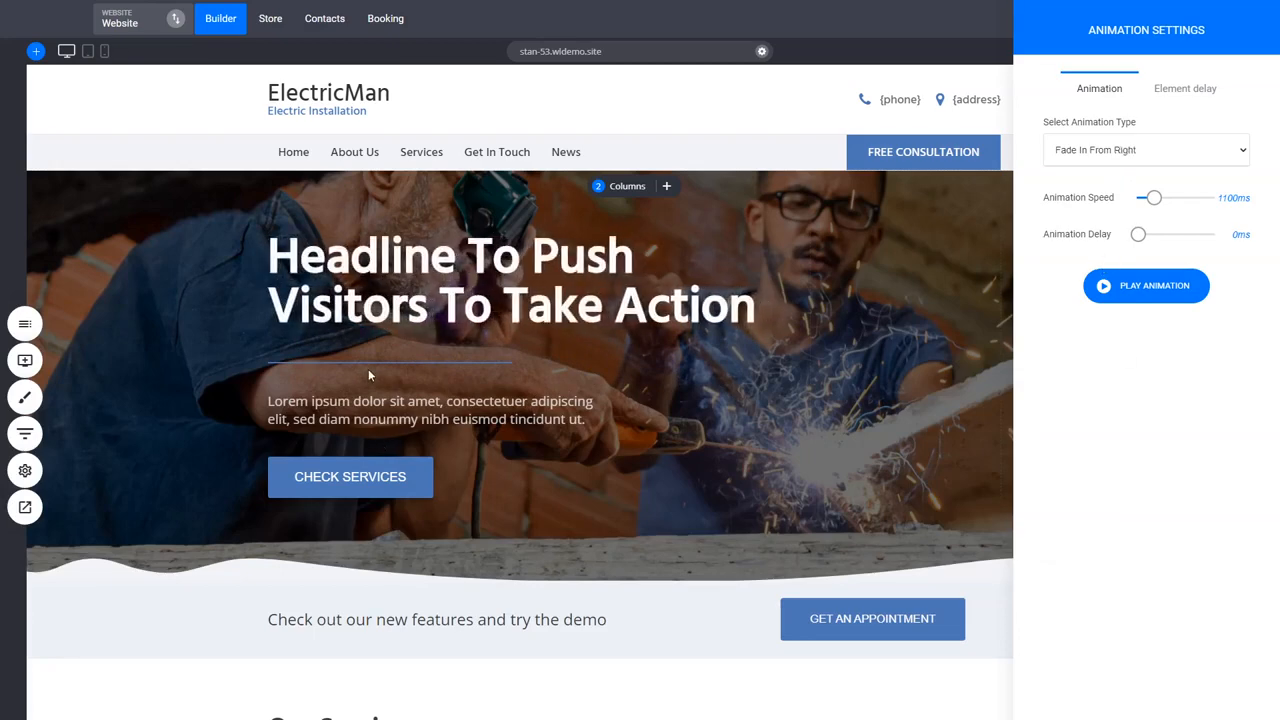
pyautogui.click(368, 375)
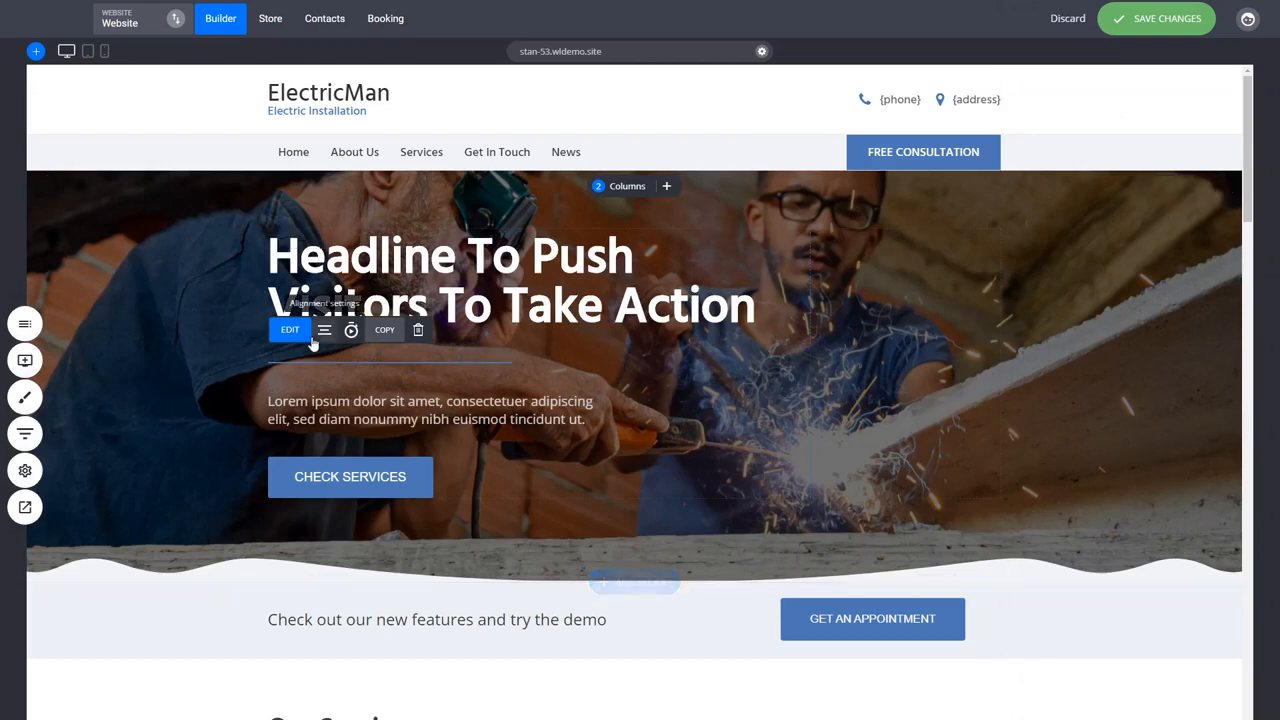
# - Give the divider line under the hero headline a Fade In From Right animation with a short delay
pyautogui.click(351, 330)
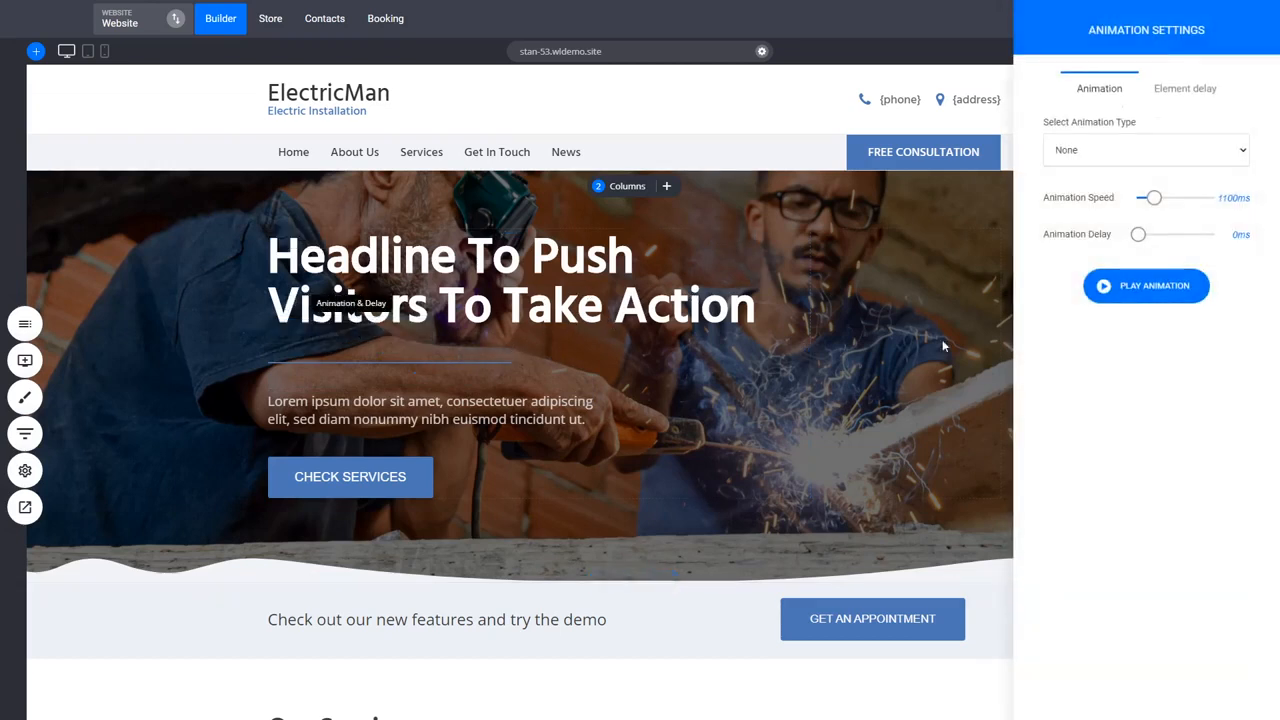
pyautogui.click(1102, 167)
pyautogui.click(1108, 258)
pyautogui.click(1150, 284)
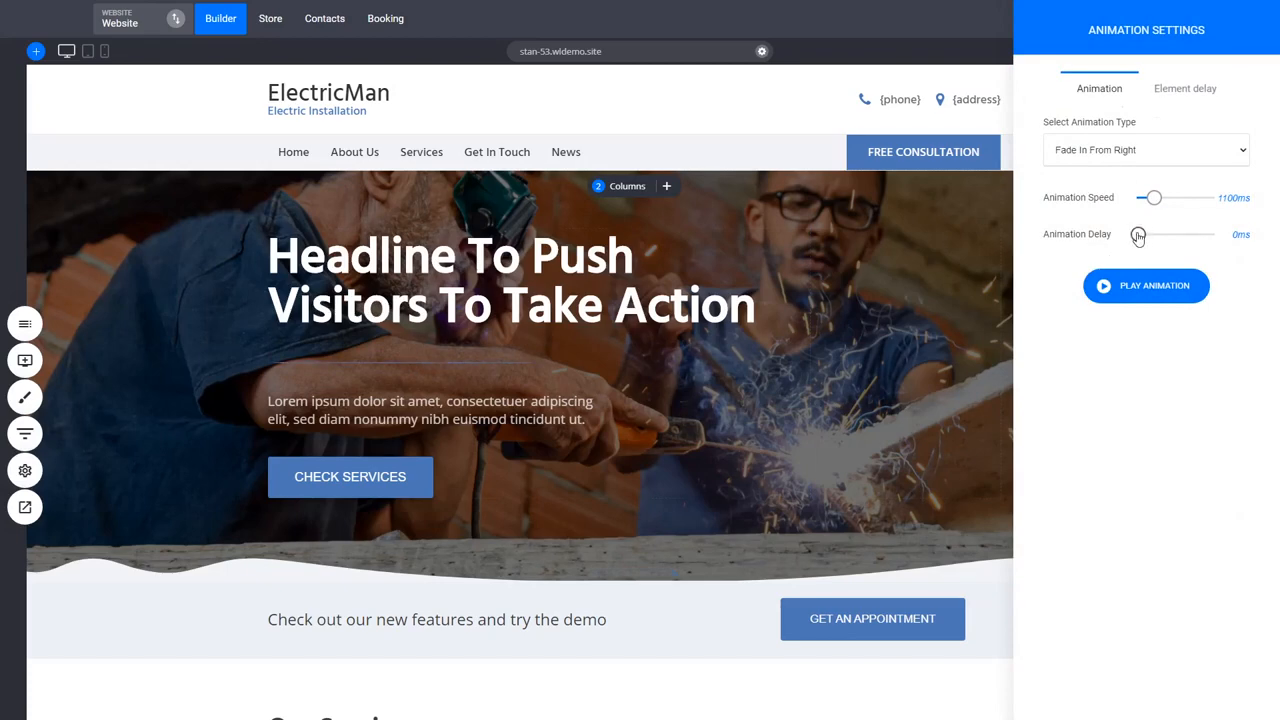
pyautogui.moveTo(1138, 236); pyautogui.dragTo(1141, 236)
pyautogui.click(788, 400)
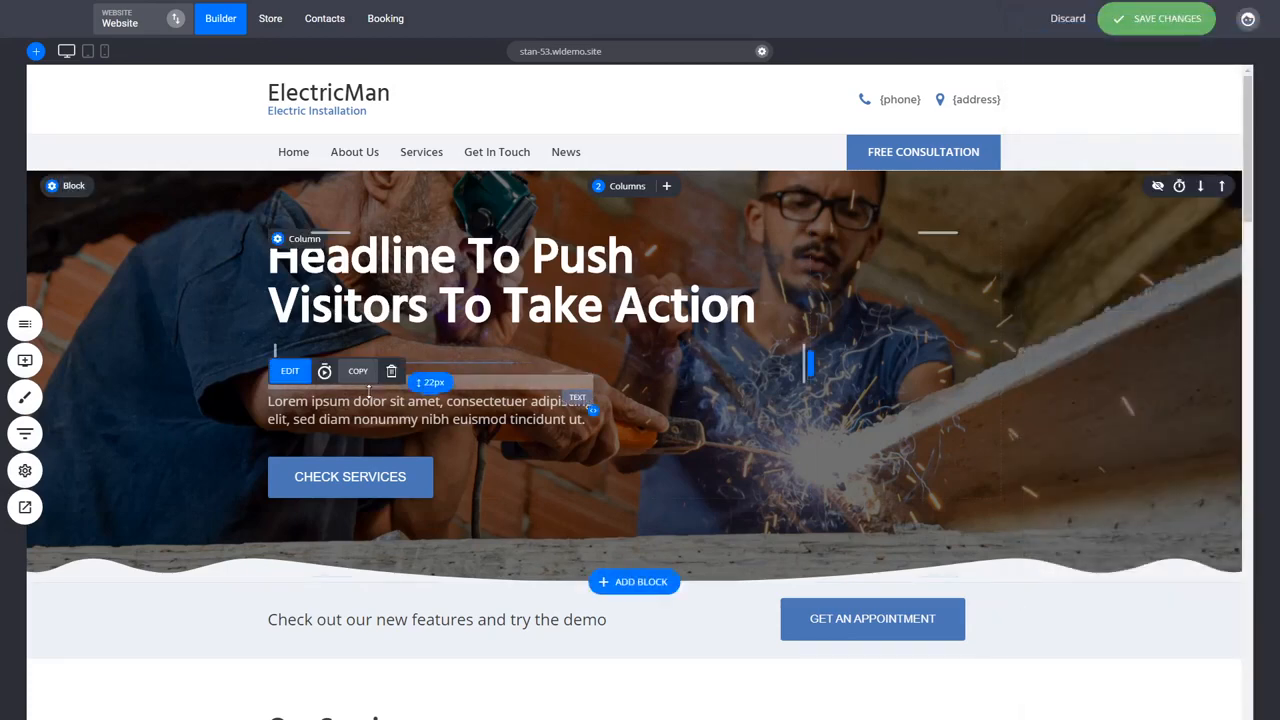
# - Give the hero description text a Fade In From Right animation with a short delay
pyautogui.click(323, 371)
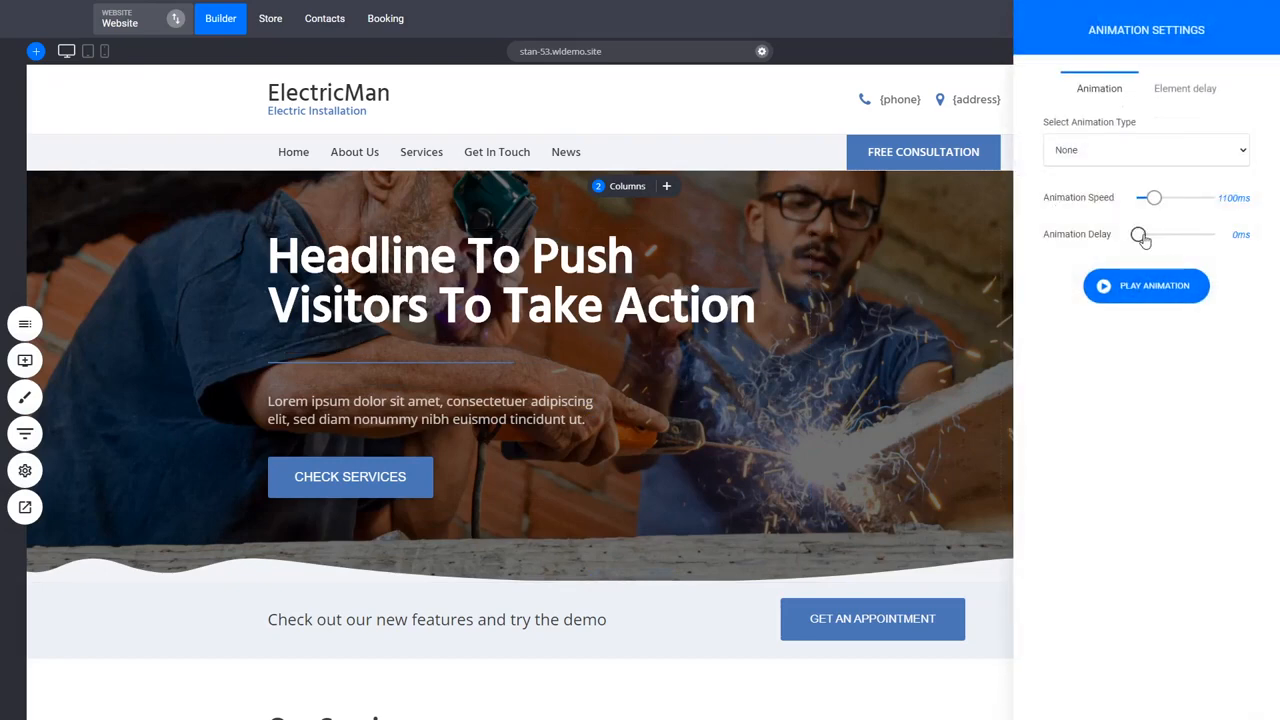
pyautogui.moveTo(1137, 236); pyautogui.dragTo(1141, 236)
pyautogui.click(838, 400)
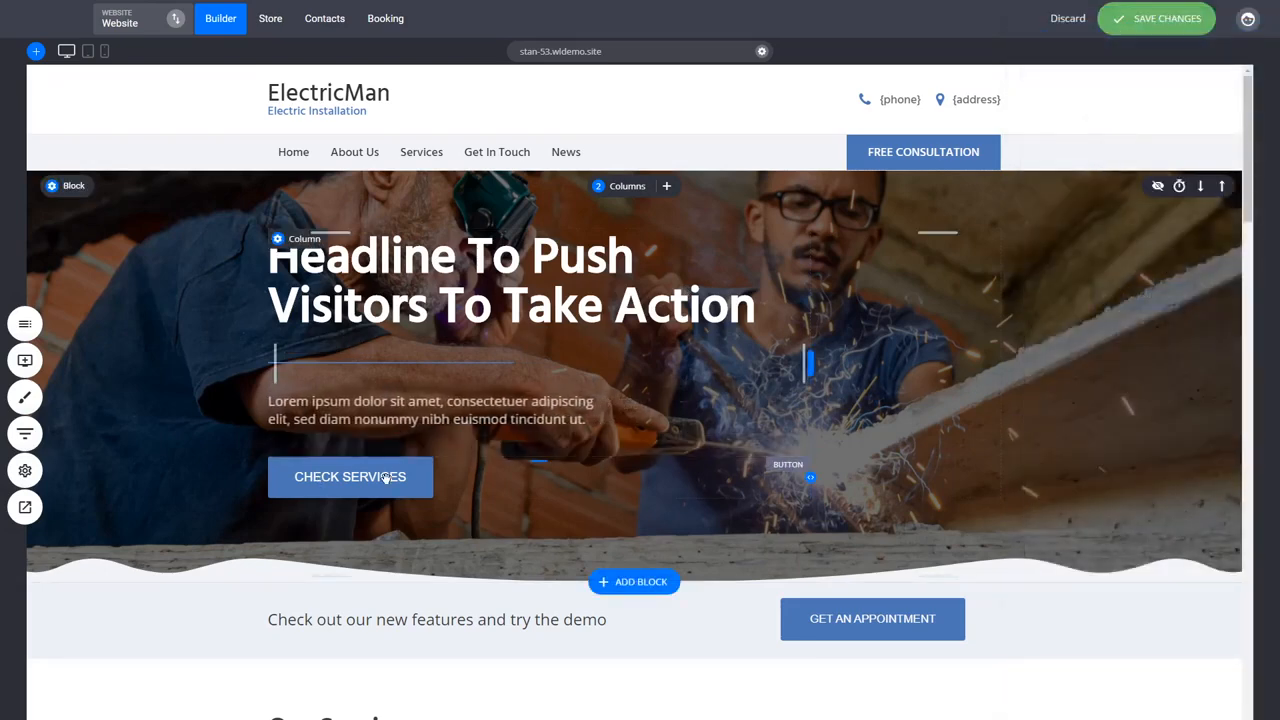
# - Give the CHECK SERVICES button a Fade In From Right animation with a 300 ms delay
pyautogui.moveTo(356, 449)
pyautogui.click(404, 439)
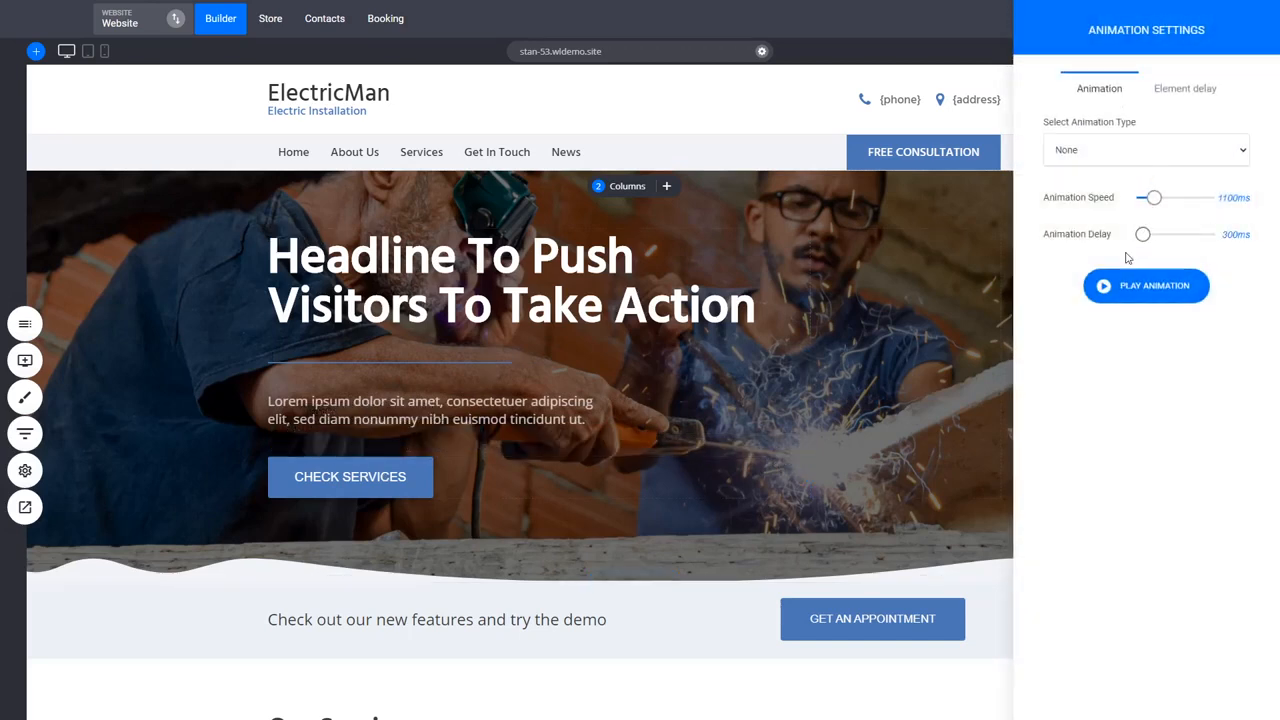
pyautogui.click(783, 348)
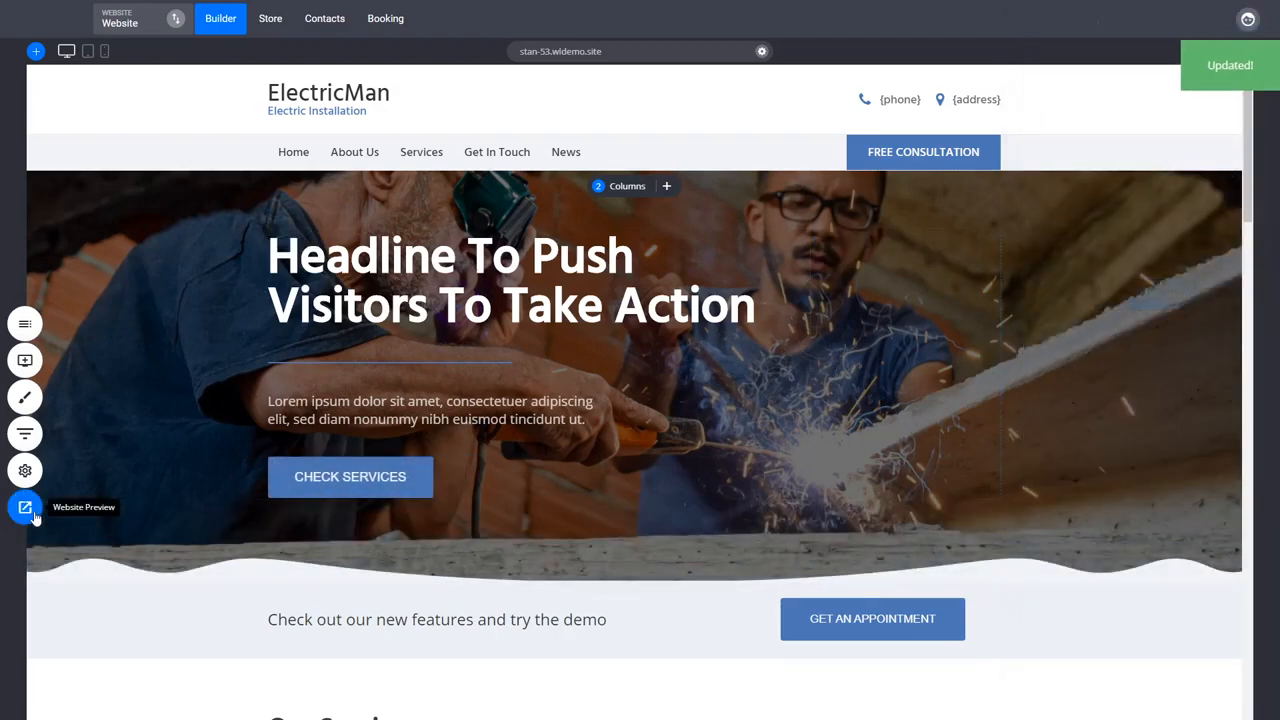
# - Preview the hero animations on the website and review the page down to the service cards
pyautogui.click(25, 507)
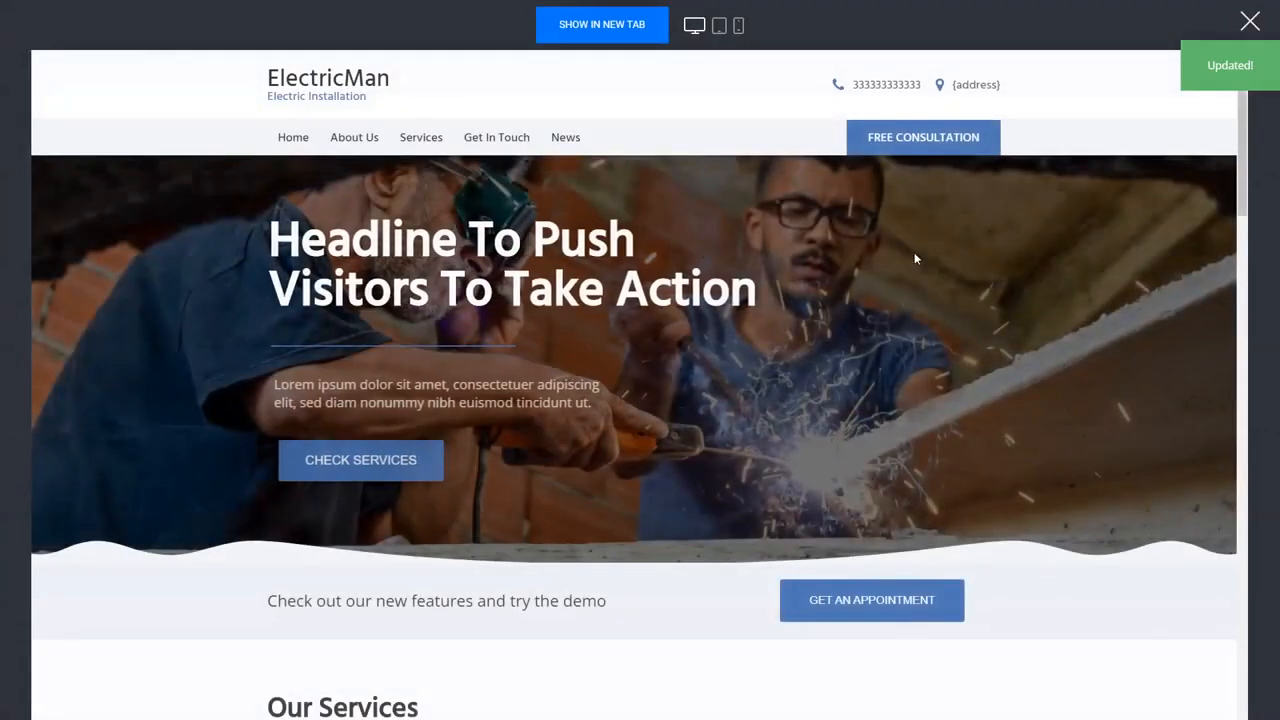
pyautogui.click(1250, 21)
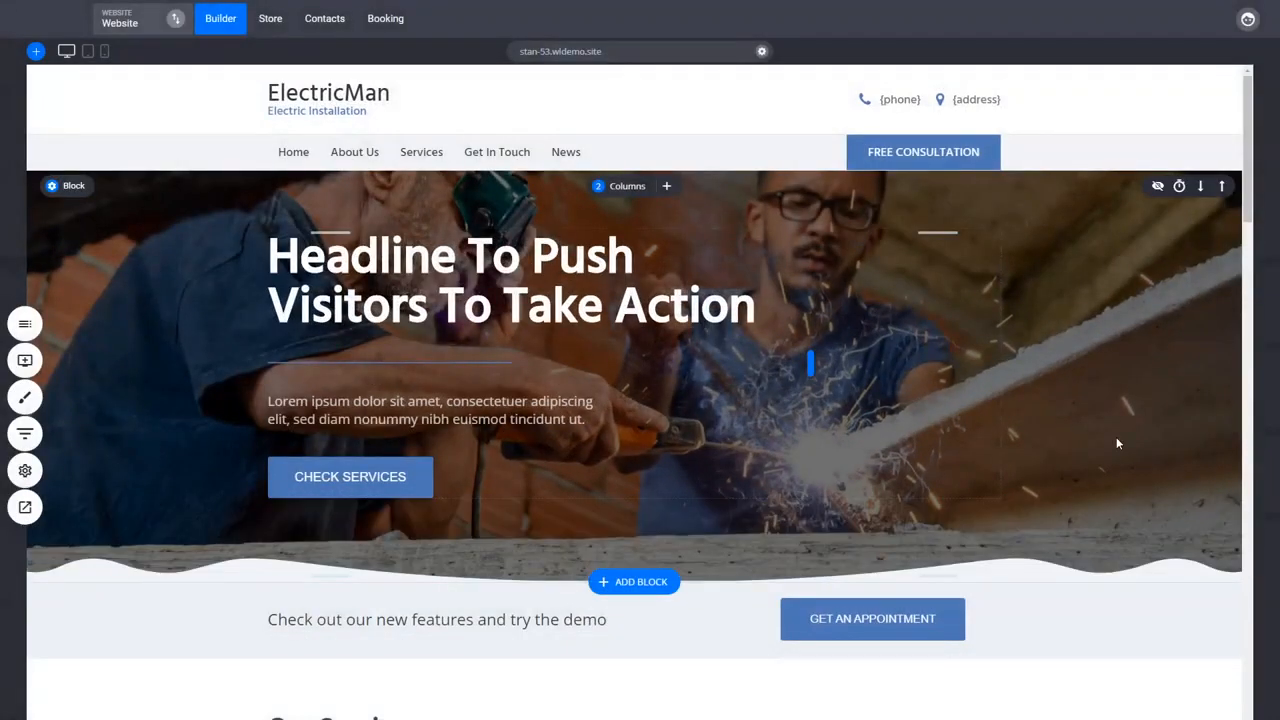
pyautogui.scroll(-3, 1118, 443)
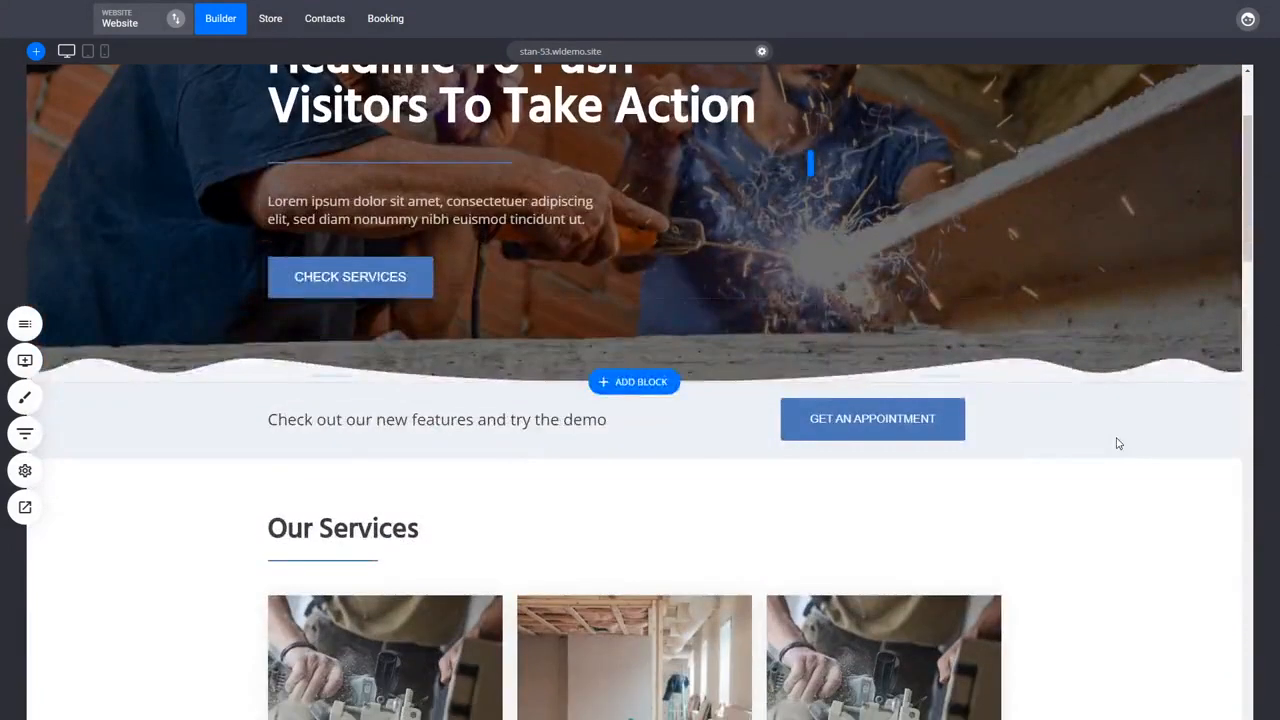
pyautogui.scroll(3, 1117, 443)
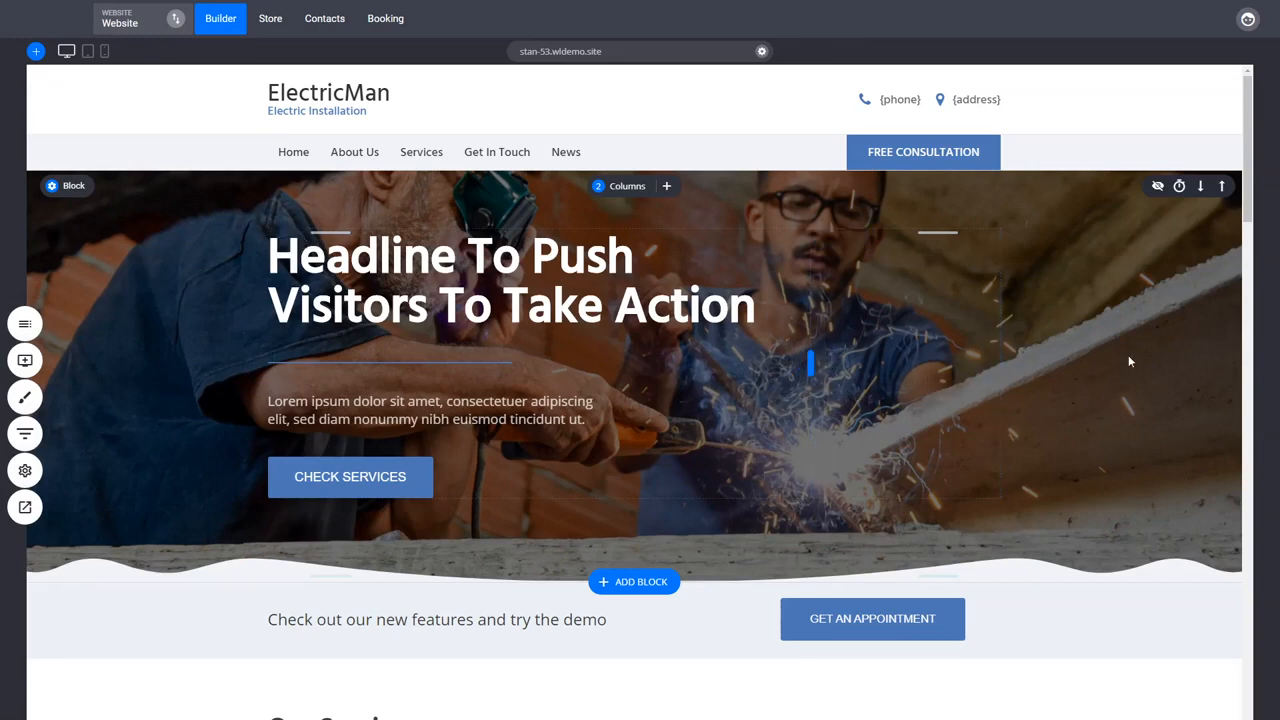
pyautogui.scroll(-2, 1108, 371)
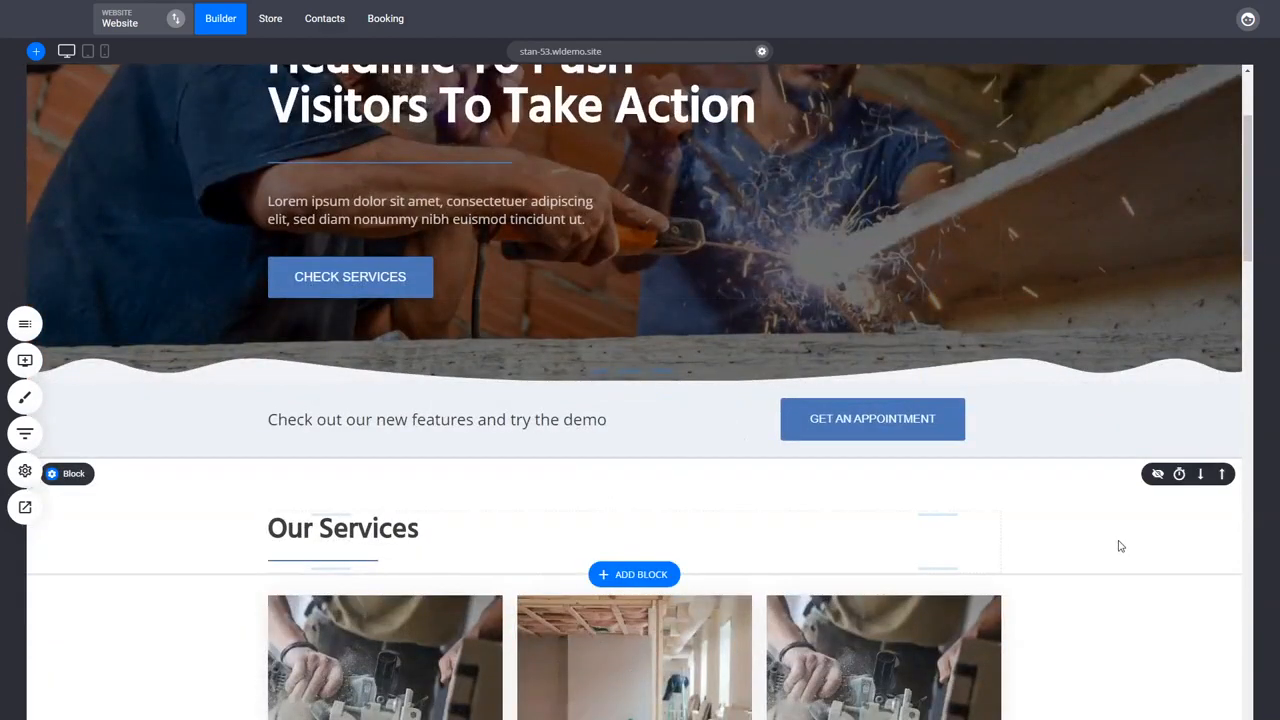
pyautogui.scroll(-4, 1118, 548)
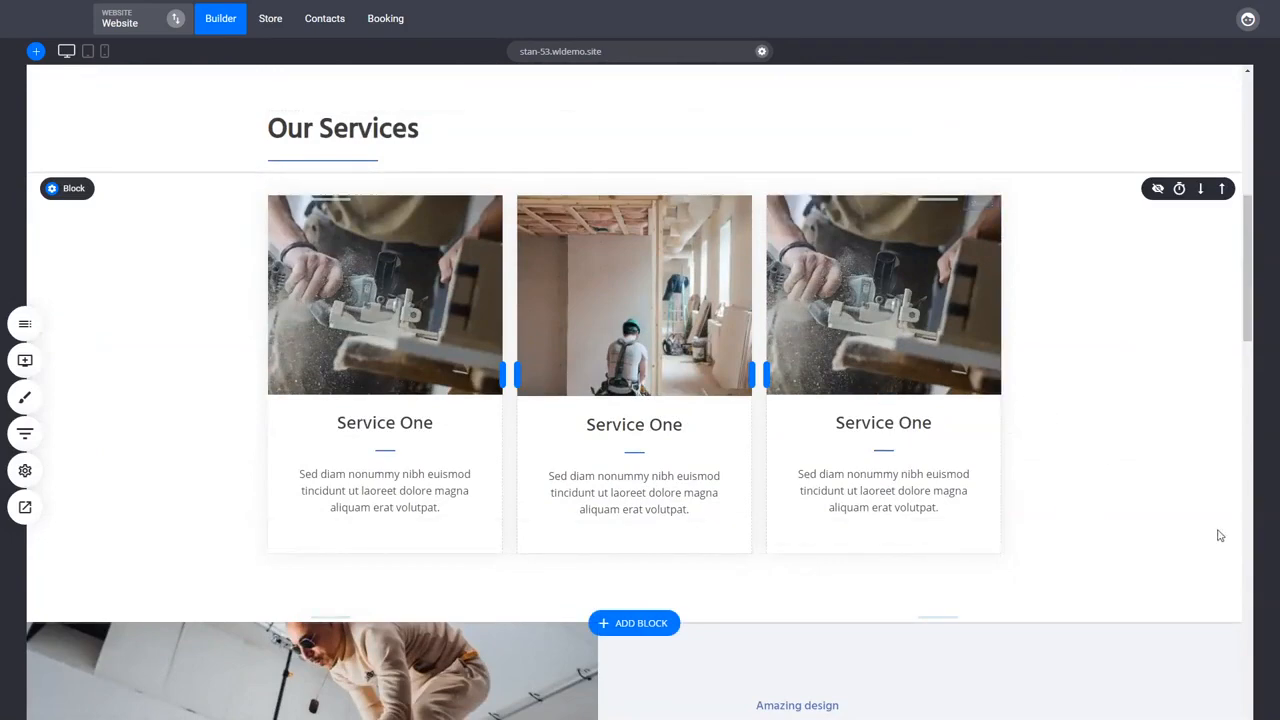
pyautogui.scroll(6, 1158, 520)
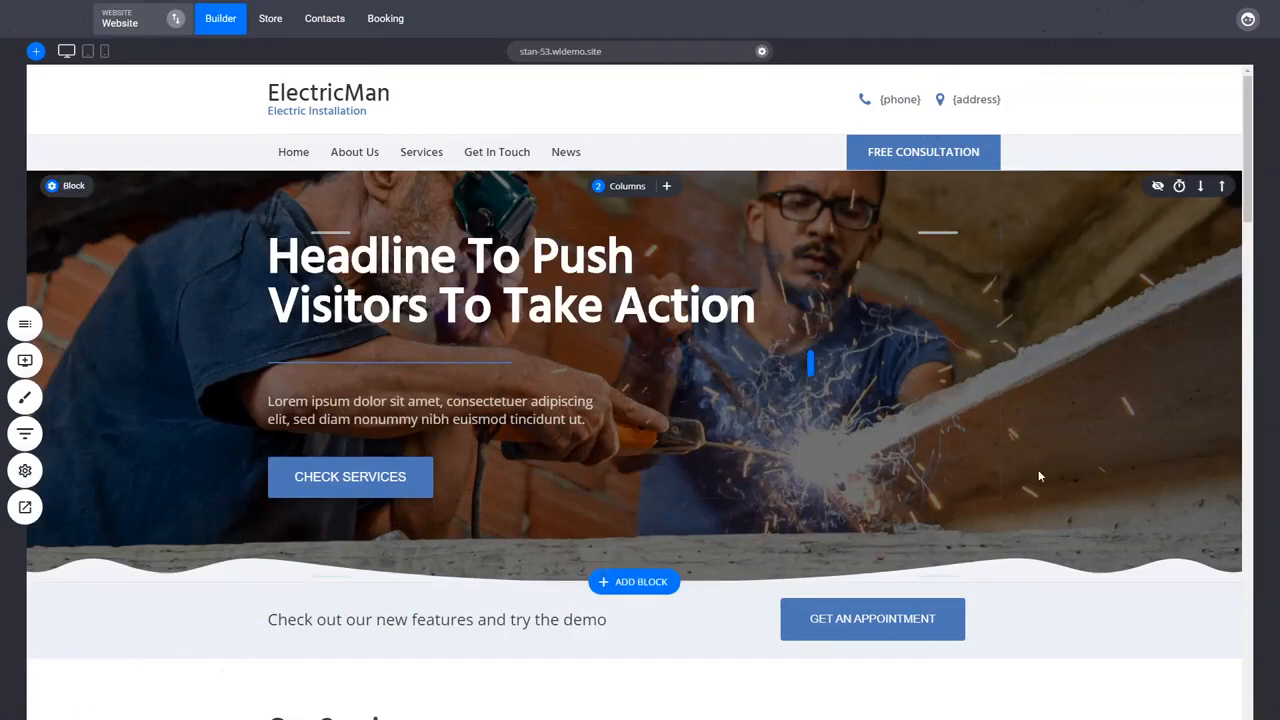
# - Switch to the phone view and examine the mobile settings for Heading 1 in the global text styling
pyautogui.click(105, 52)
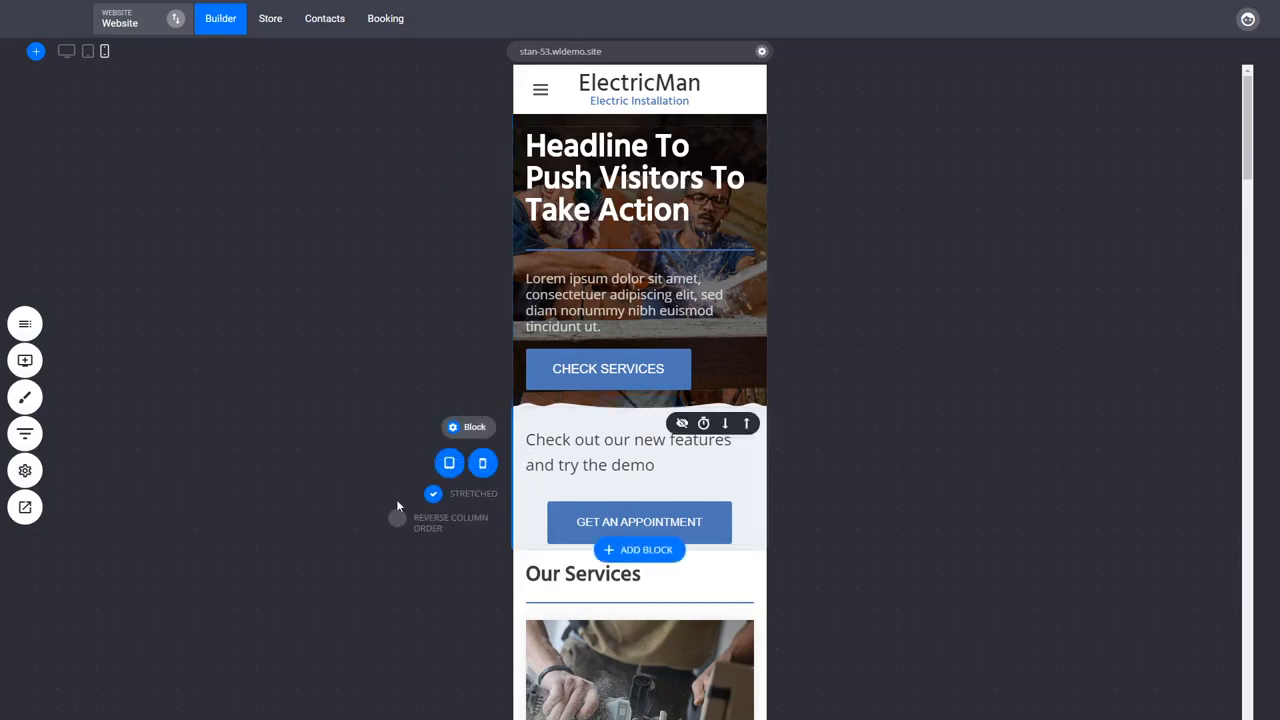
pyautogui.click(25, 398)
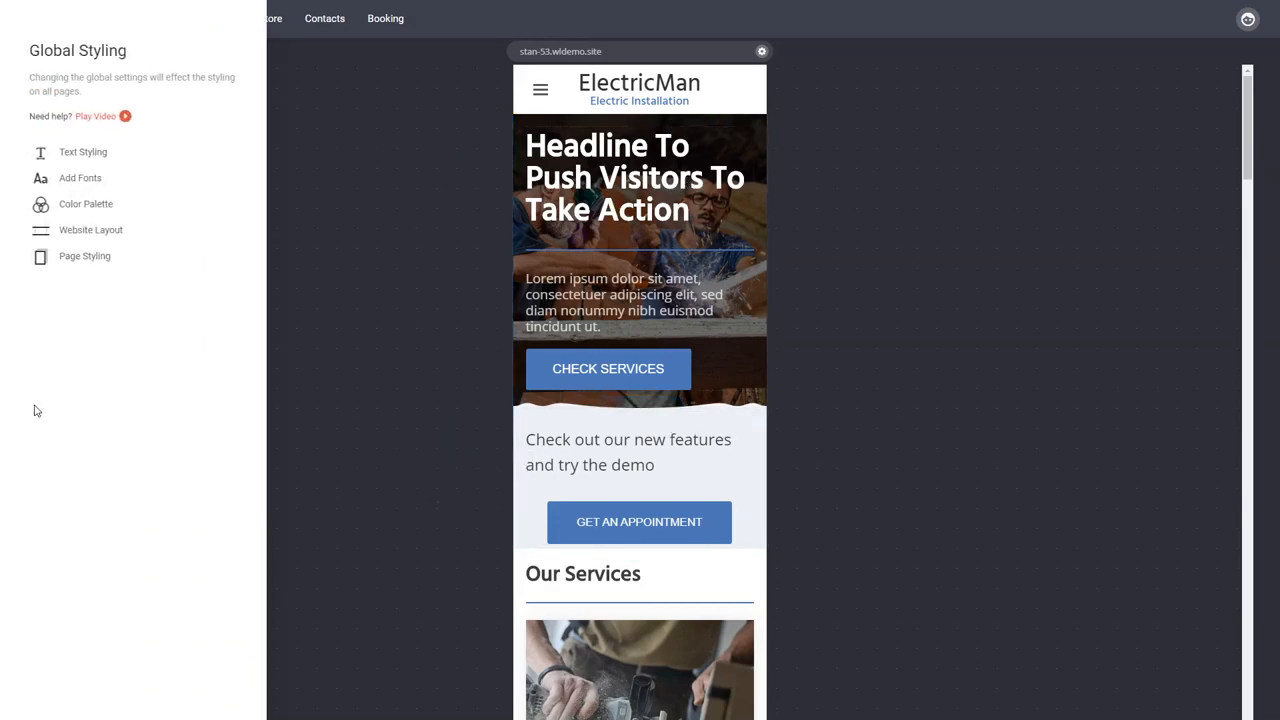
pyautogui.click(86, 155)
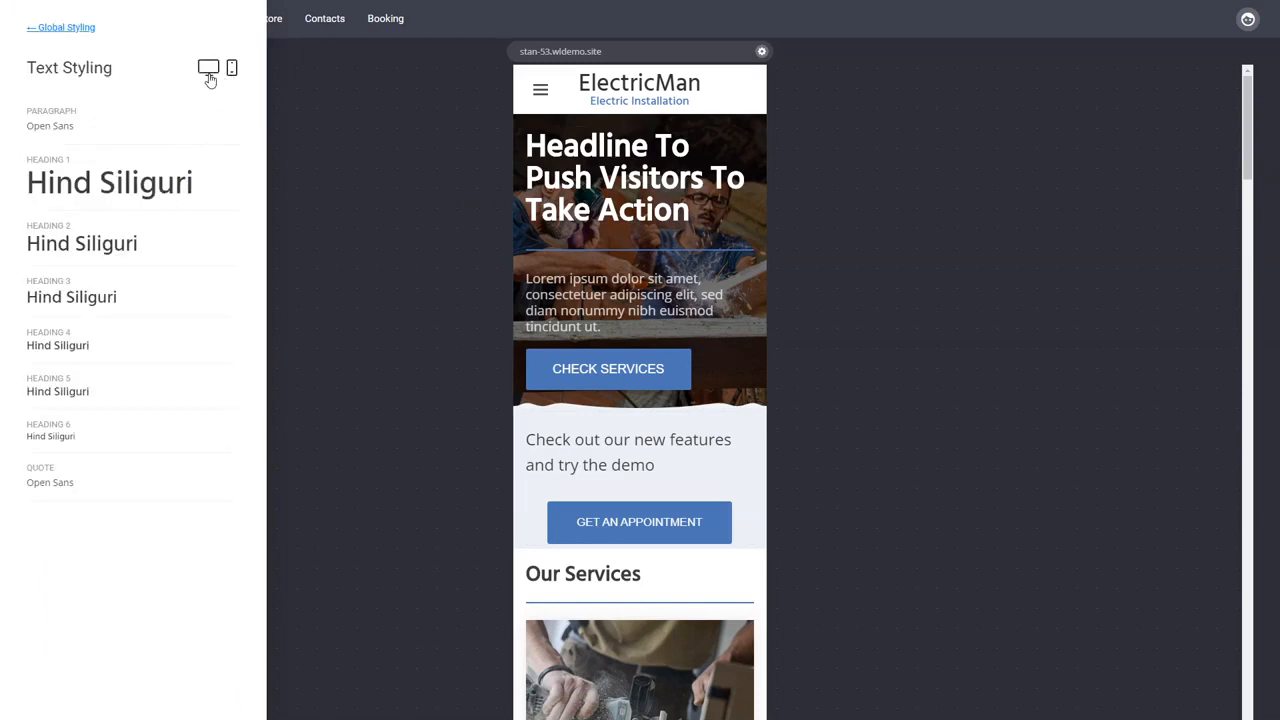
pyautogui.click(119, 193)
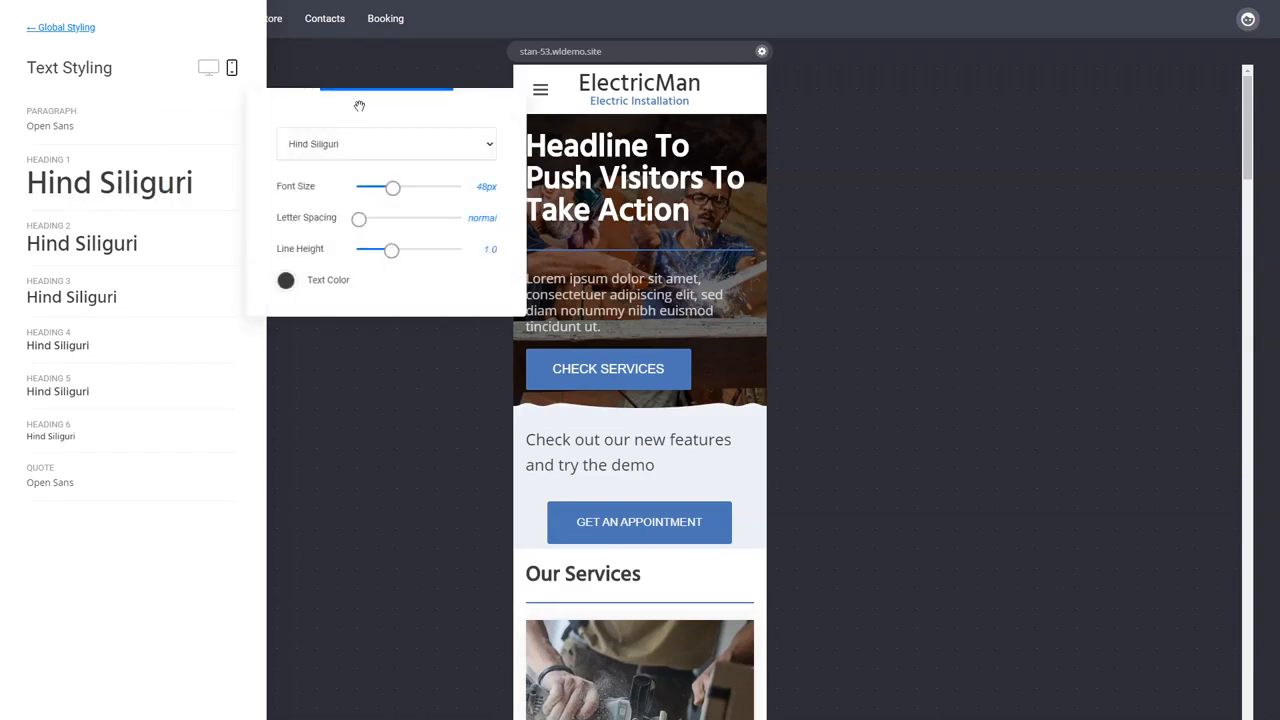
pyautogui.moveTo(359, 105); pyautogui.dragTo(342, 100)
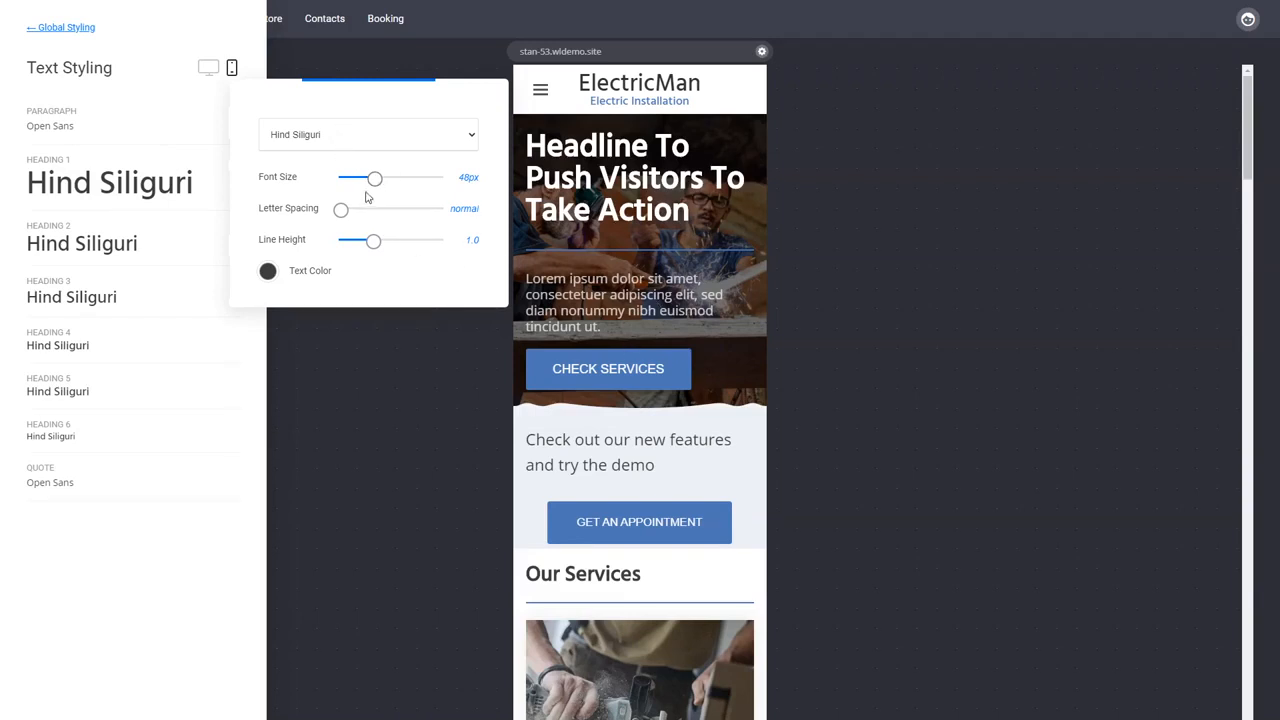
pyautogui.click(232, 370)
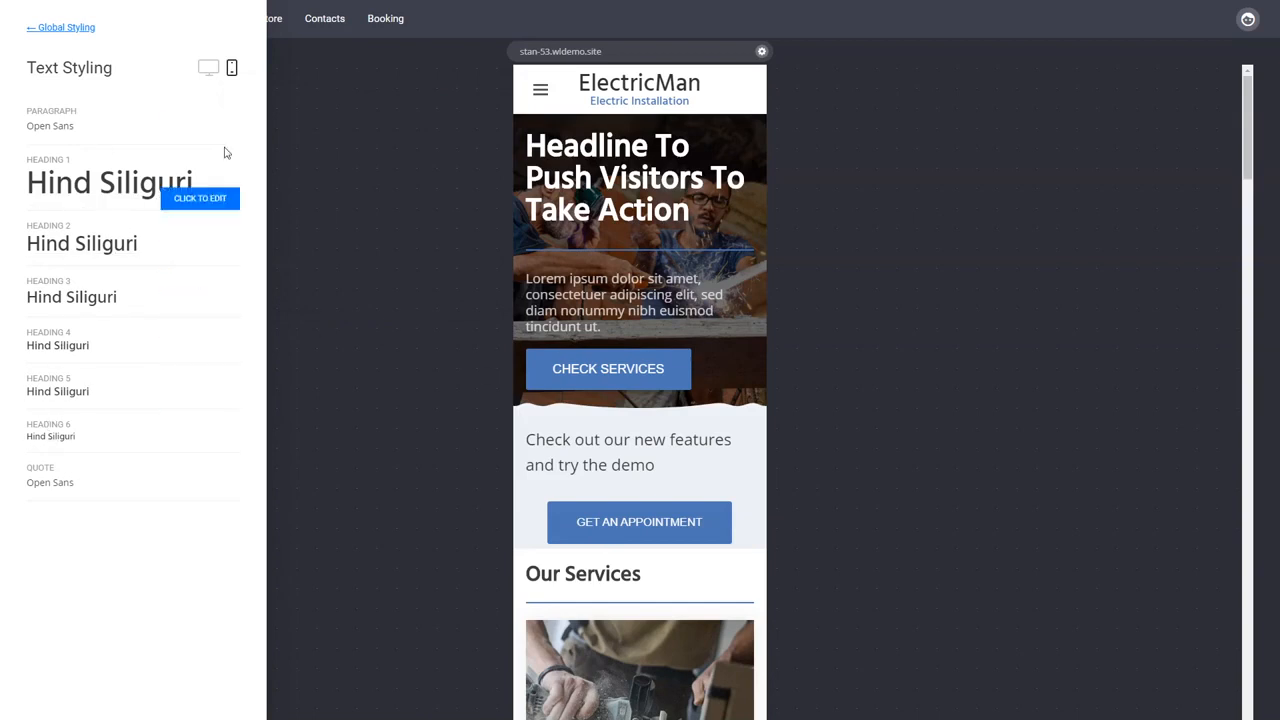
pyautogui.click(700, 274)
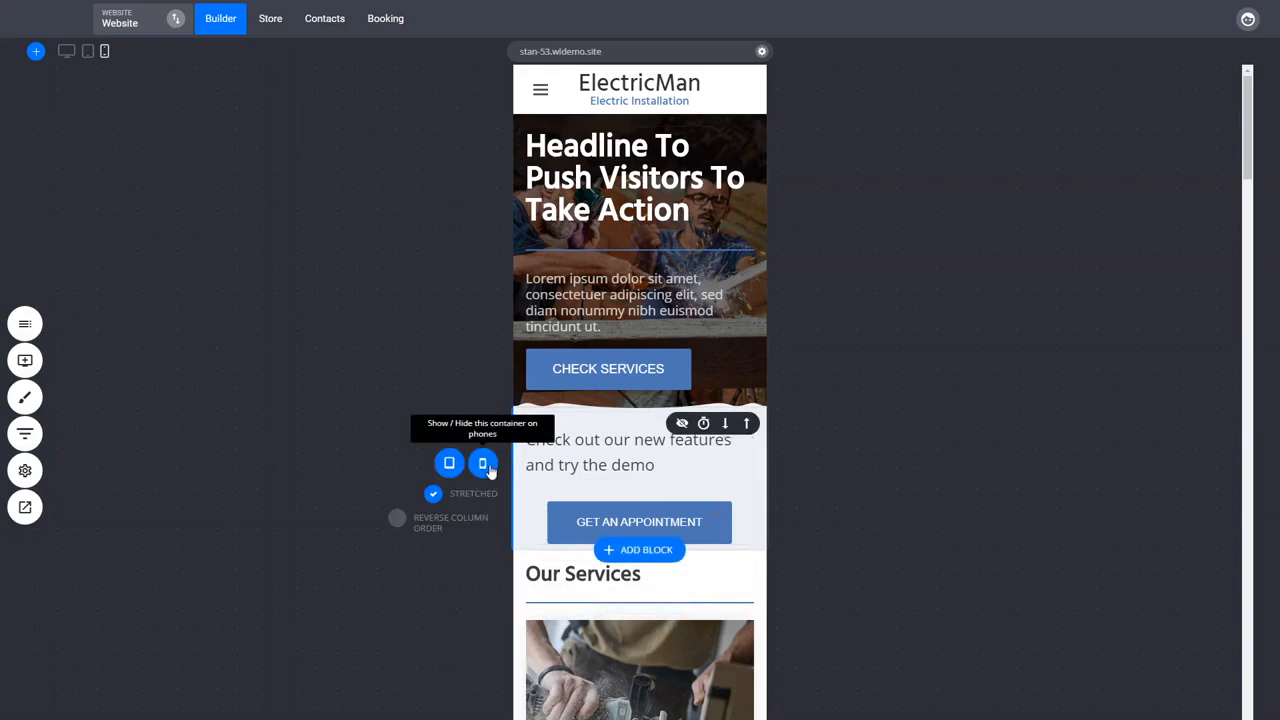
# - Copy the hero block, and hide both the original hero and the appointment banner block on phones
pyautogui.click(484, 465)
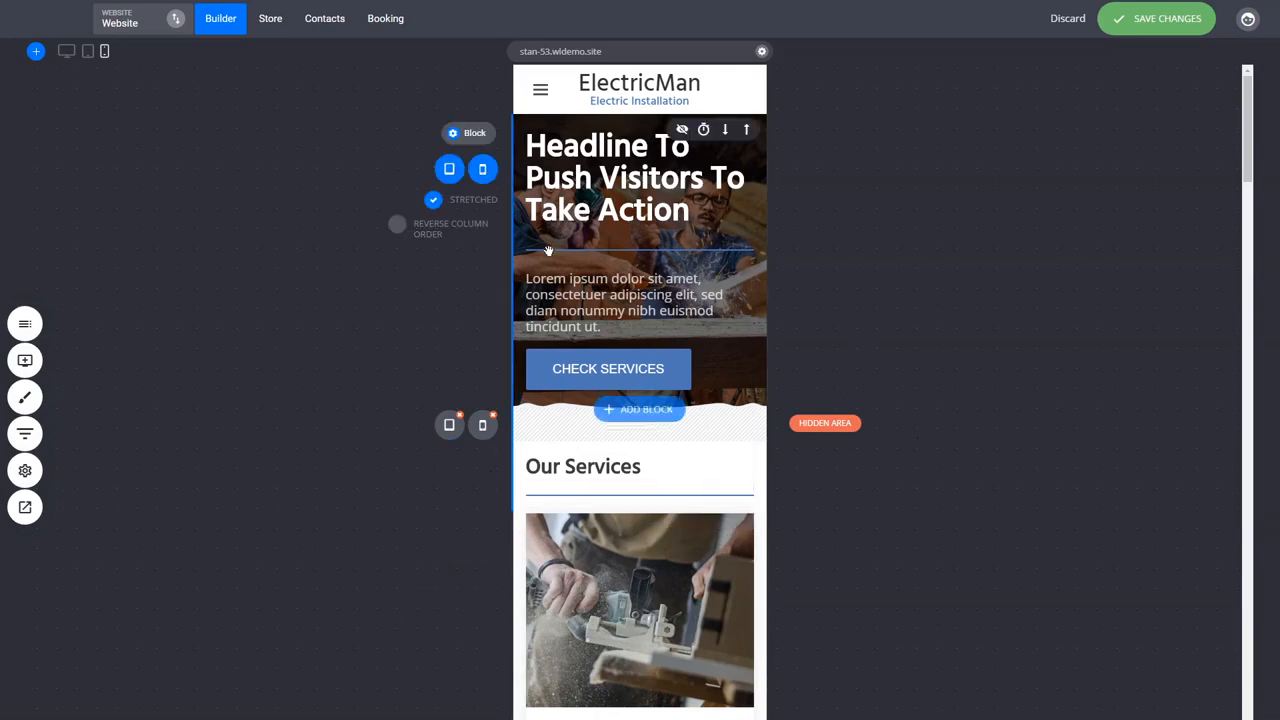
pyautogui.moveTo(486, 144)
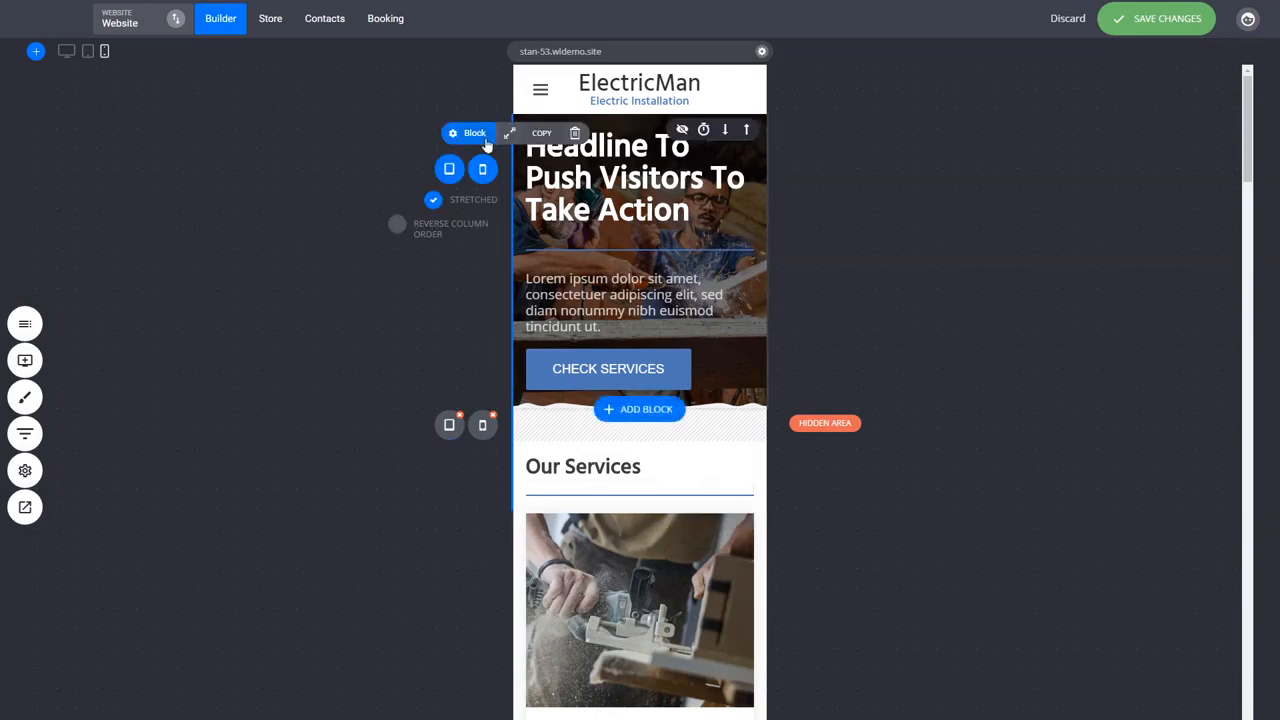
pyautogui.click(541, 138)
pyautogui.click(481, 170)
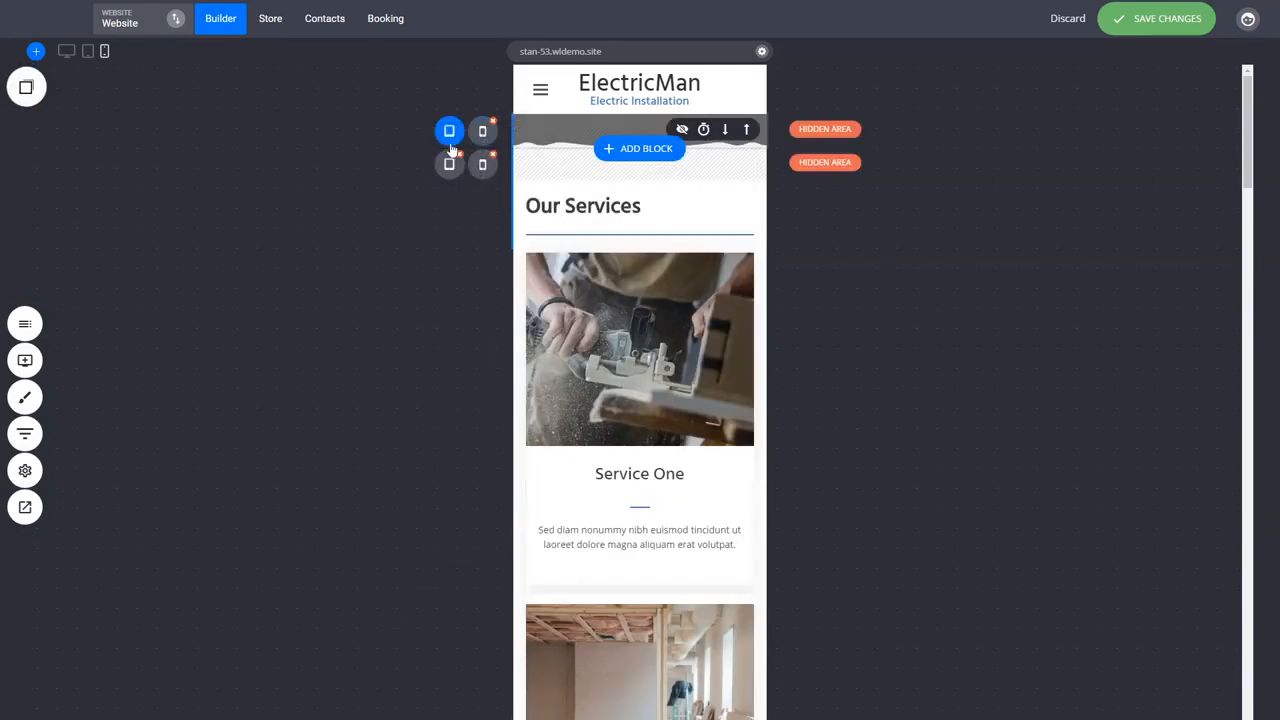
# - Place the copied hero block above the hidden original in the phone view and delete the copy's description text
pyautogui.click(26, 87)
pyautogui.moveTo(70, 215); pyautogui.dragTo(617, 129)
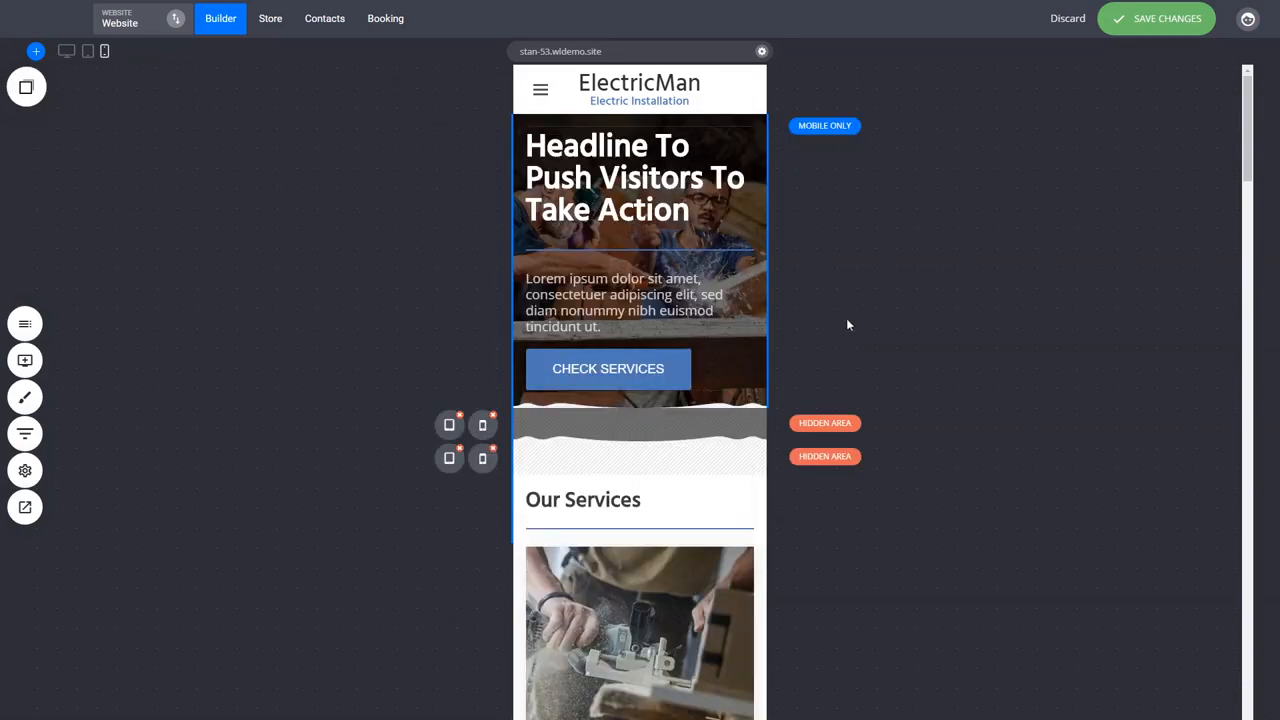
pyautogui.click(589, 306)
pyautogui.press('Delete')
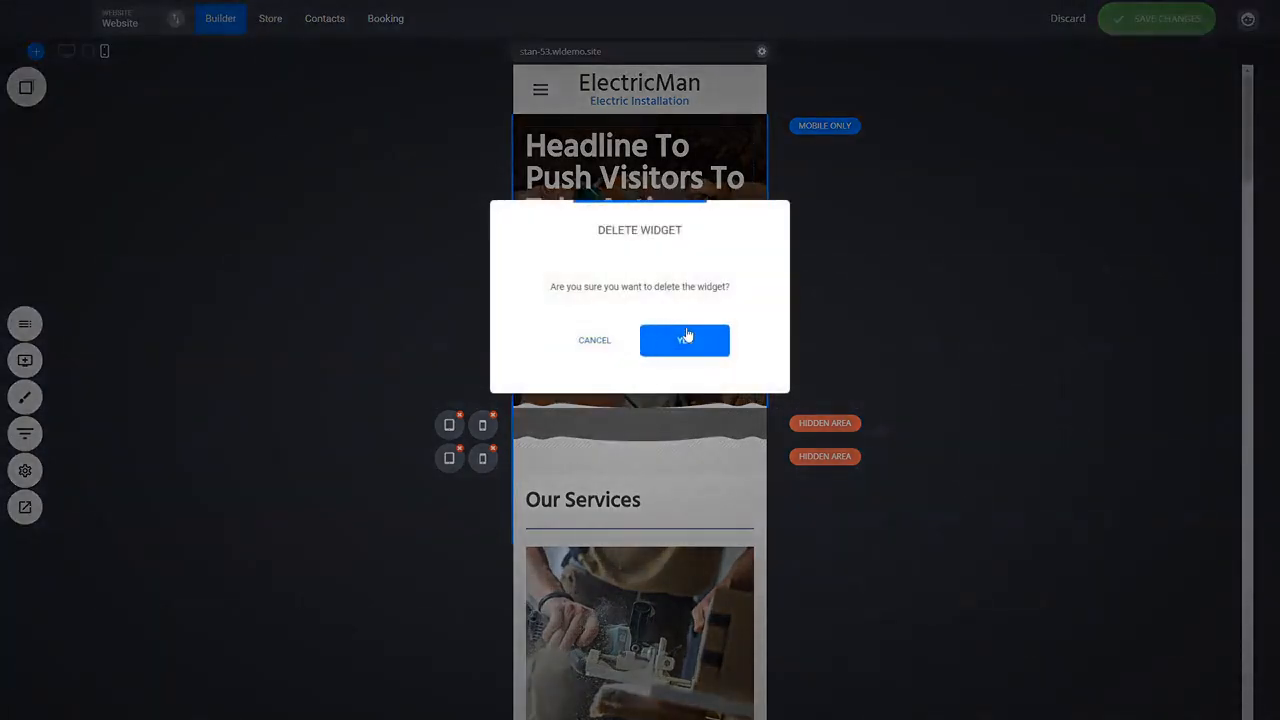
pyautogui.click(683, 339)
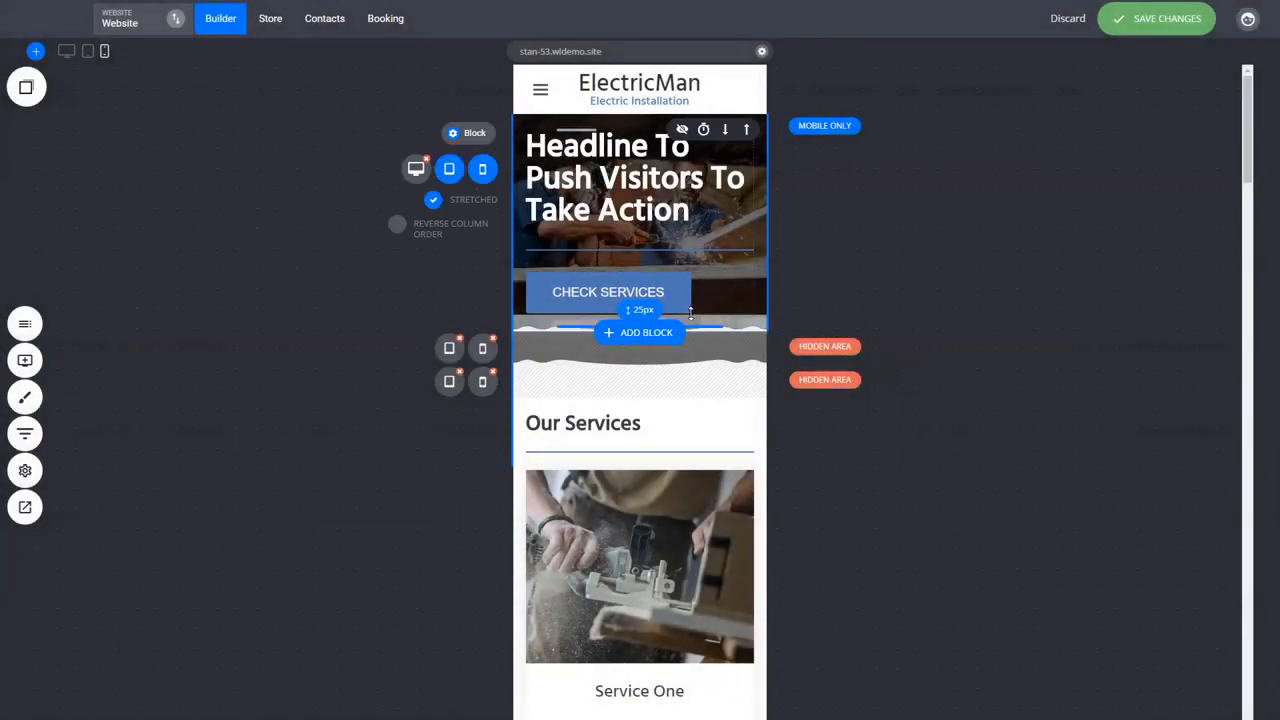
# - Increase the mobile-only hero's top spacing to about 54 px, enlarge its bottom spacing, and save the changes
pyautogui.moveTo(643, 318); pyautogui.dragTo(643, 341)
pyautogui.moveTo(647, 120); pyautogui.dragTo(647, 144)
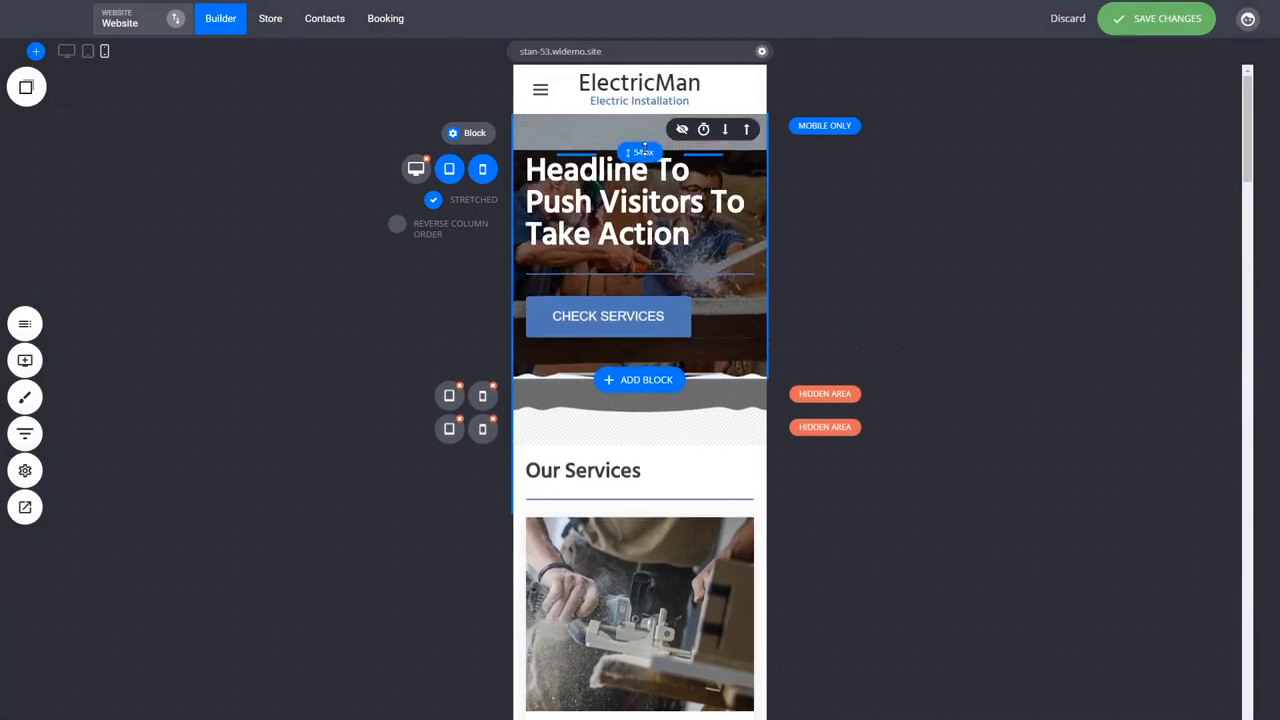
pyautogui.moveTo(700, 346); pyautogui.dragTo(700, 360)
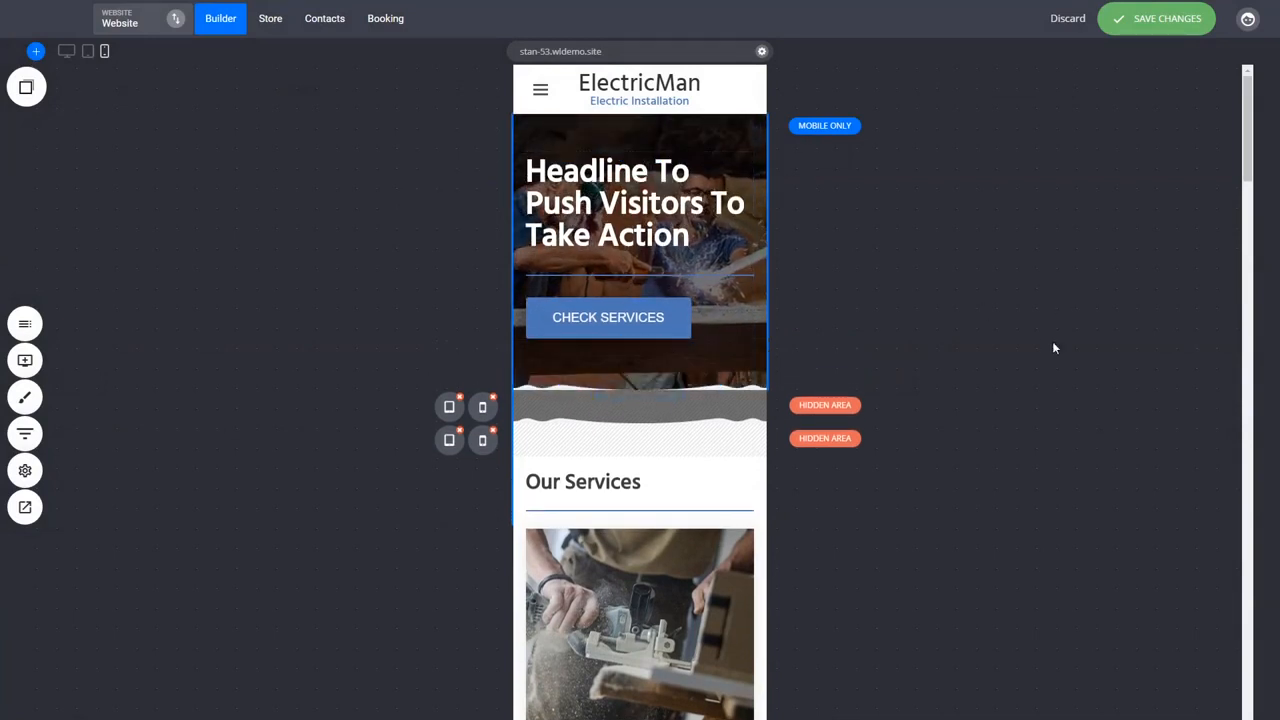
pyautogui.click(1125, 29)
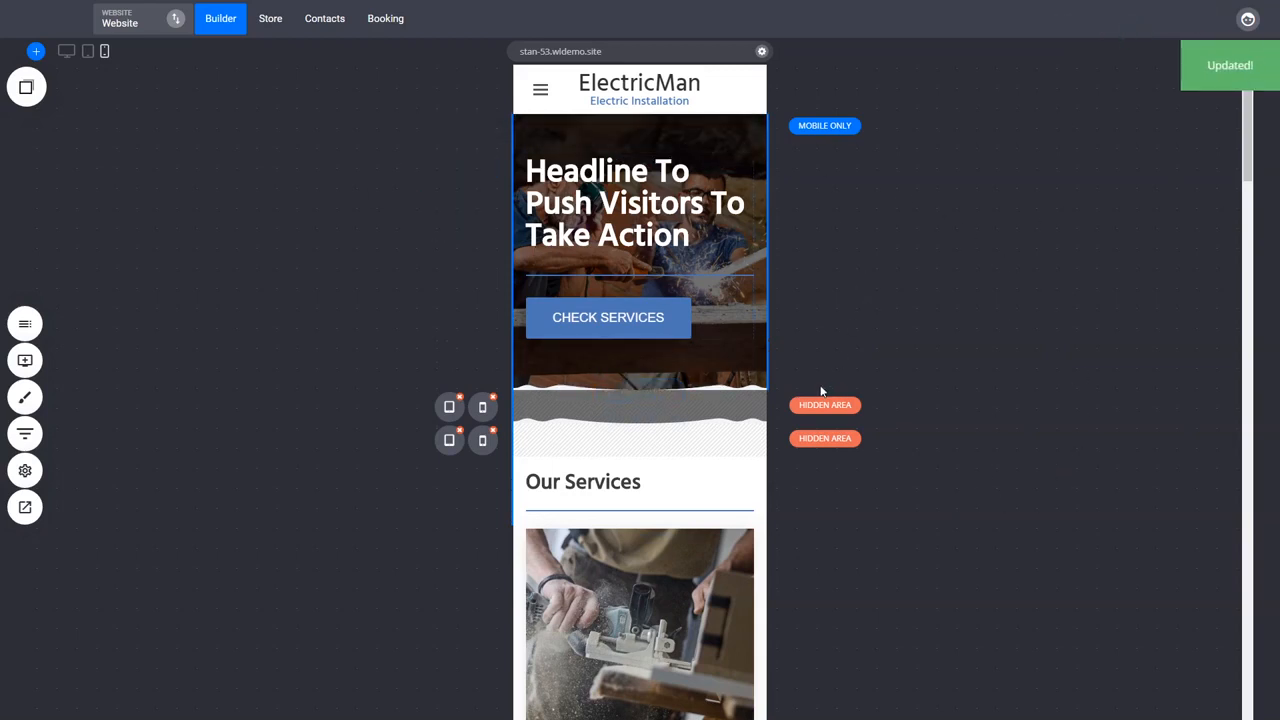
# - Switch to the desktop view and review the page from the hero down to the testimonials
pyautogui.click(67, 60)
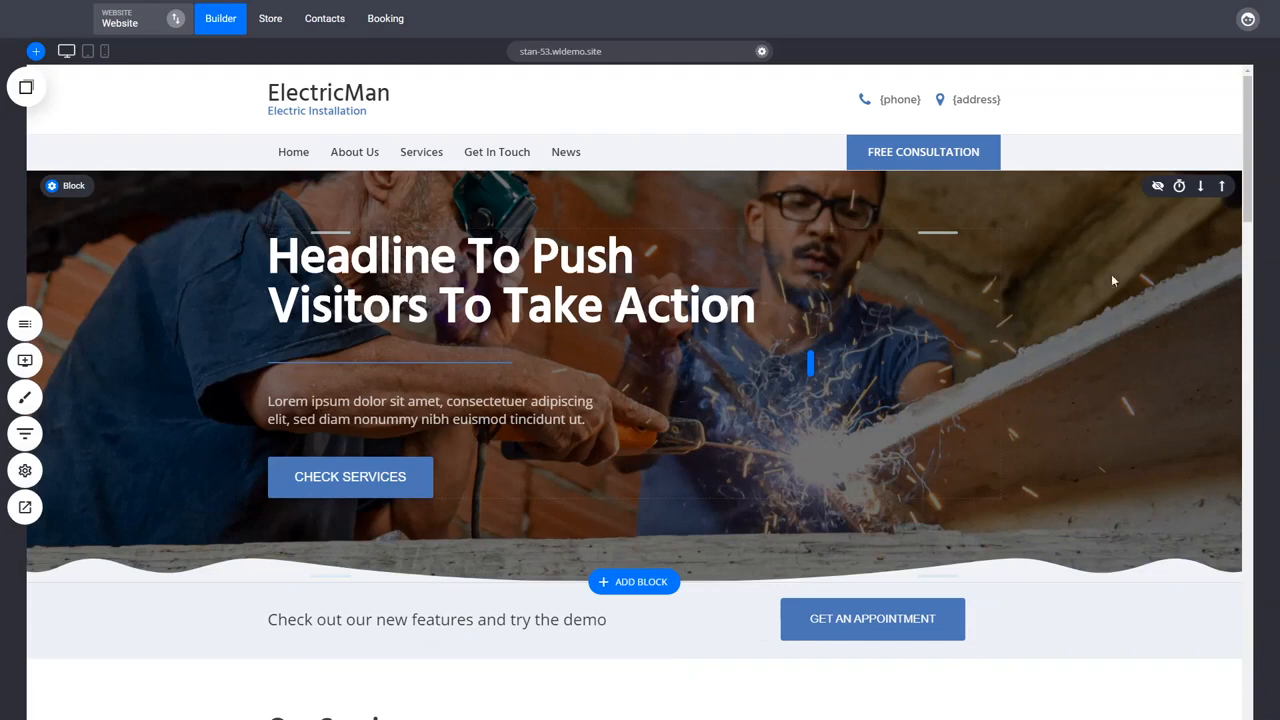
pyautogui.moveTo(836, 224)
pyautogui.scroll(-2, 880, 368)
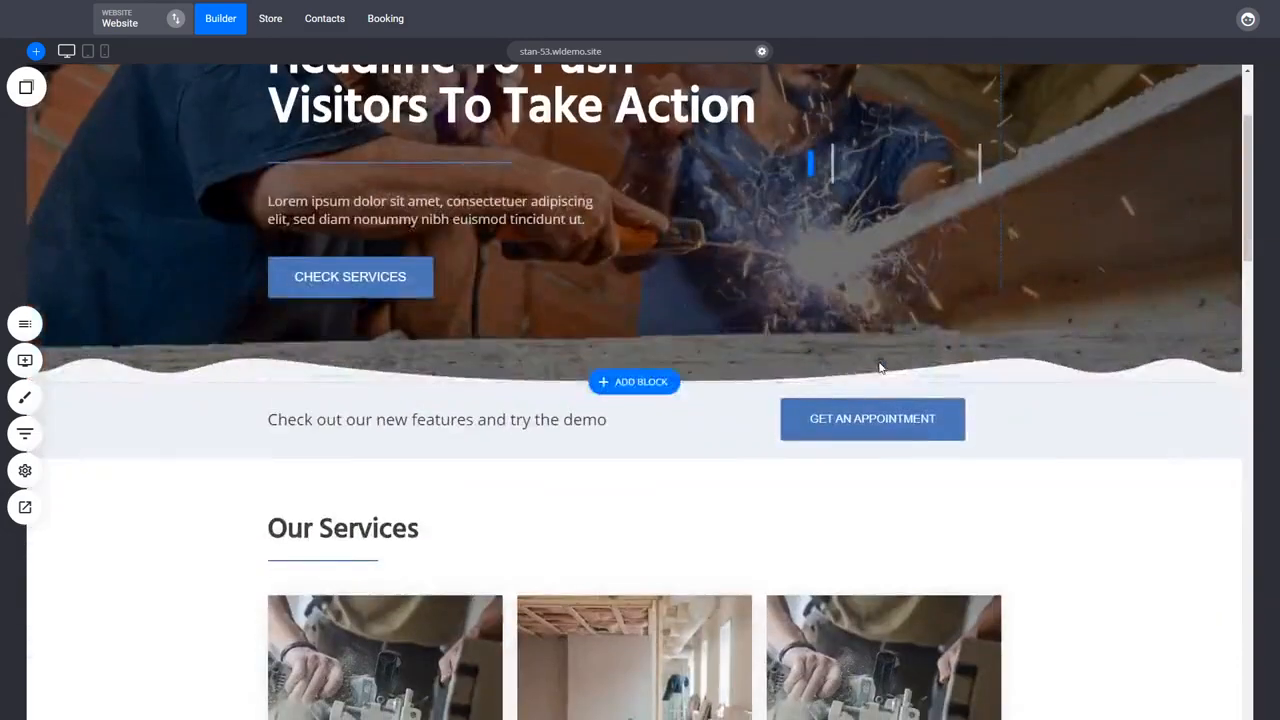
pyautogui.scroll(-3, 1100, 590)
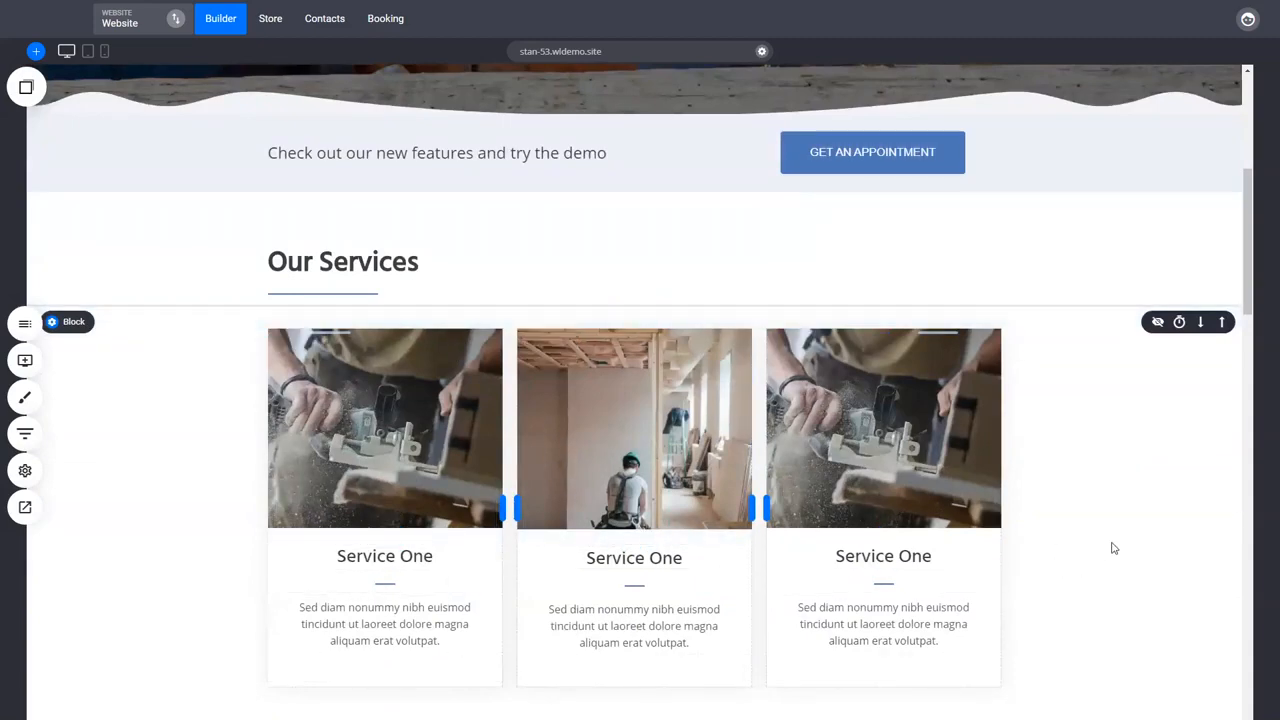
pyautogui.scroll(-5, 1114, 548)
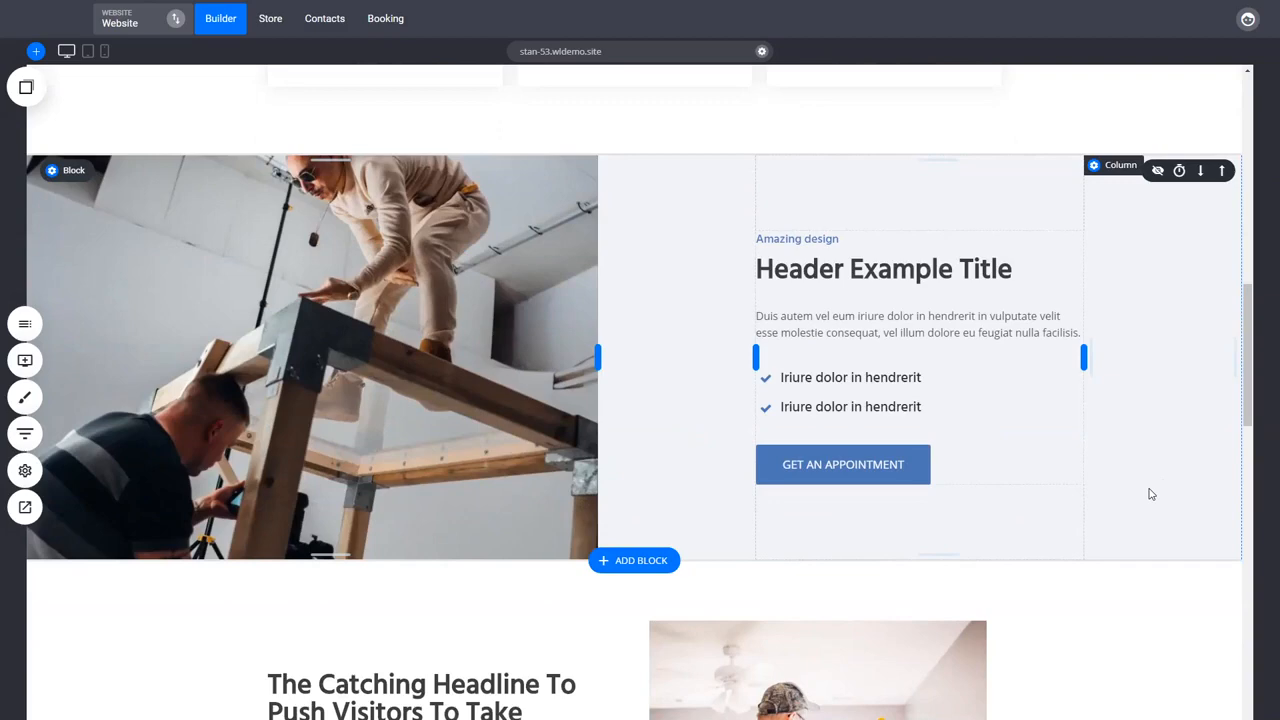
pyautogui.scroll(-3, 1150, 494)
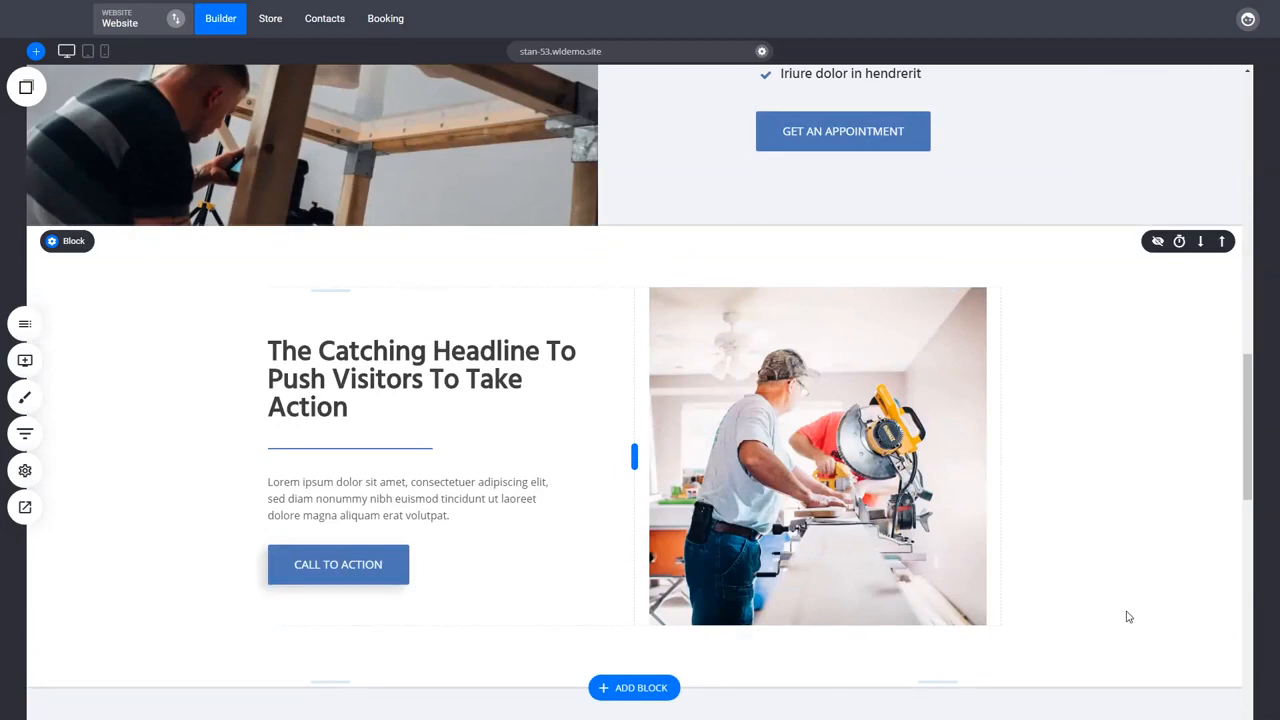
pyautogui.scroll(-4, 1128, 617)
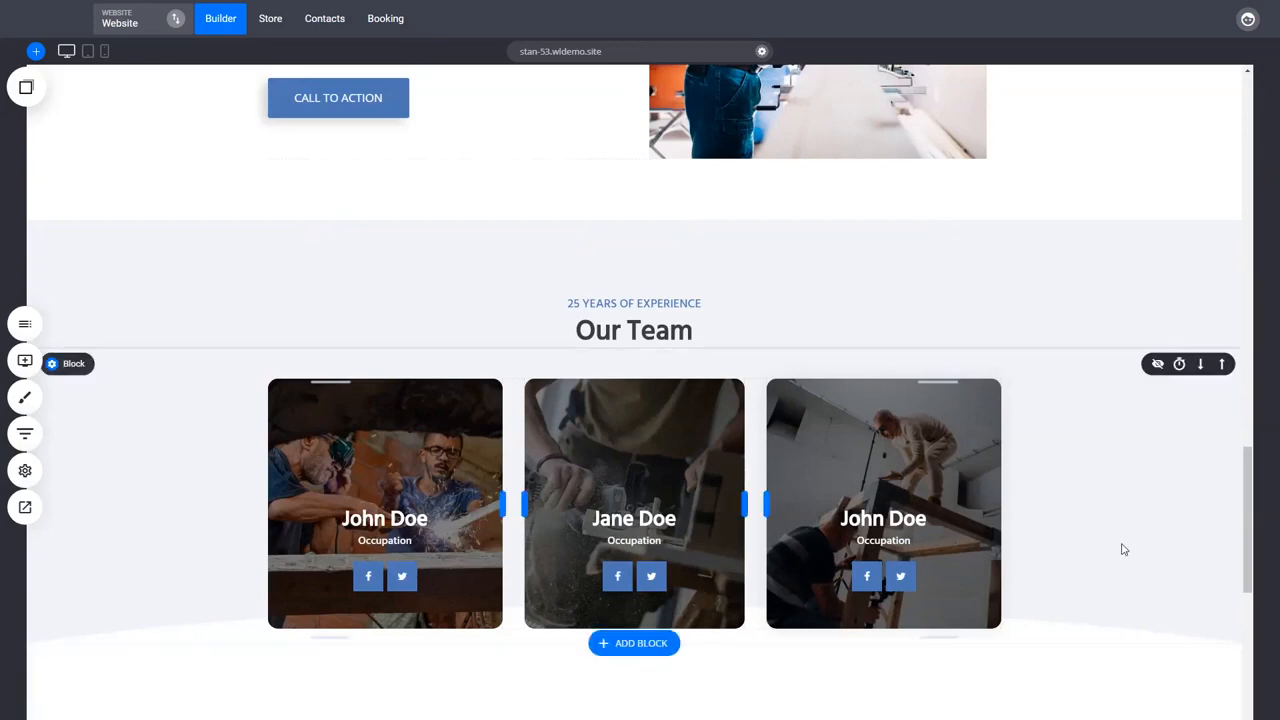
pyautogui.scroll(-2, 1123, 549)
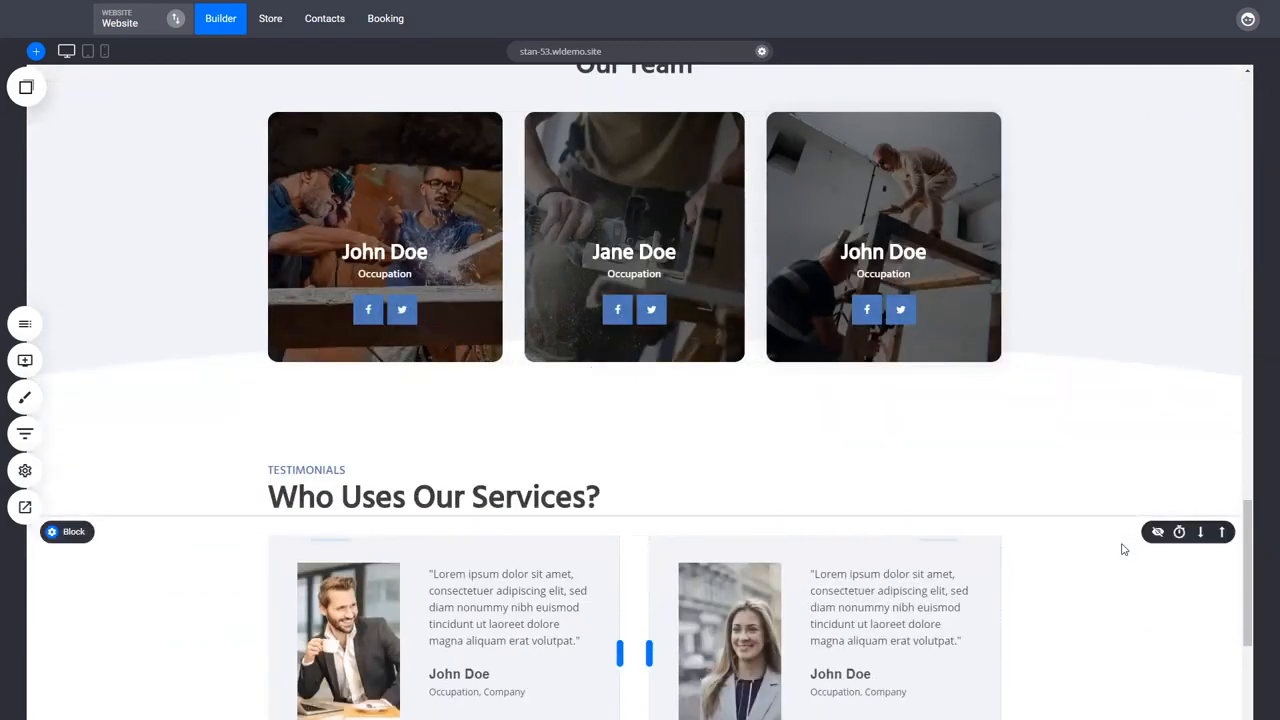